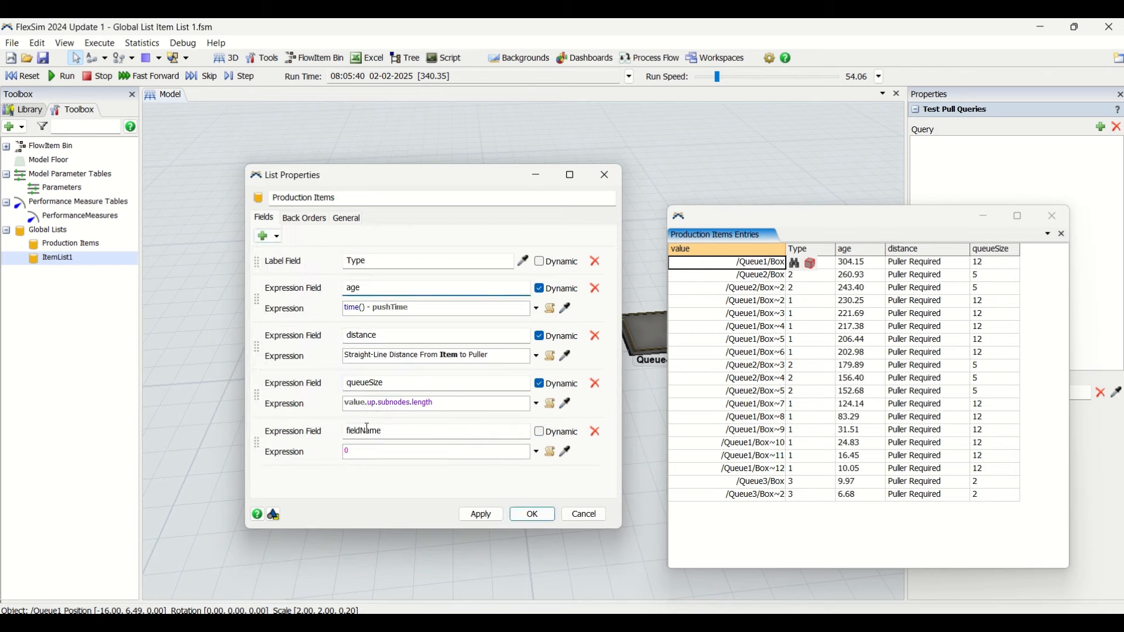
Delete the blank fieldName expression field from the Production Items list and check the available field types.
left_click(595, 432)
left_click(279, 237)
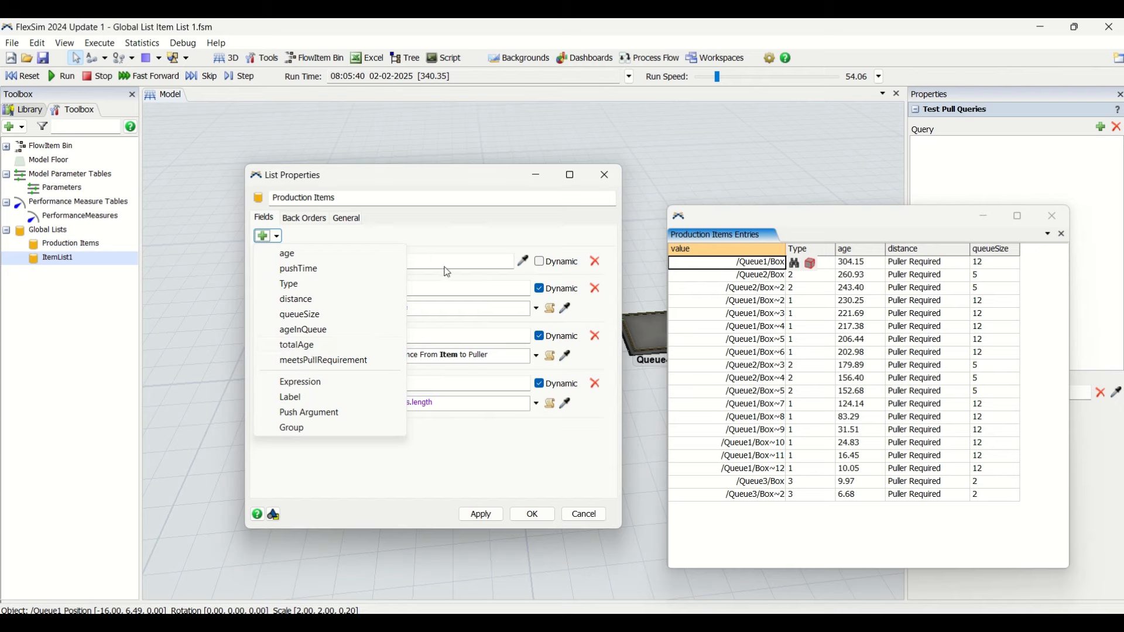
left_click(304, 434)
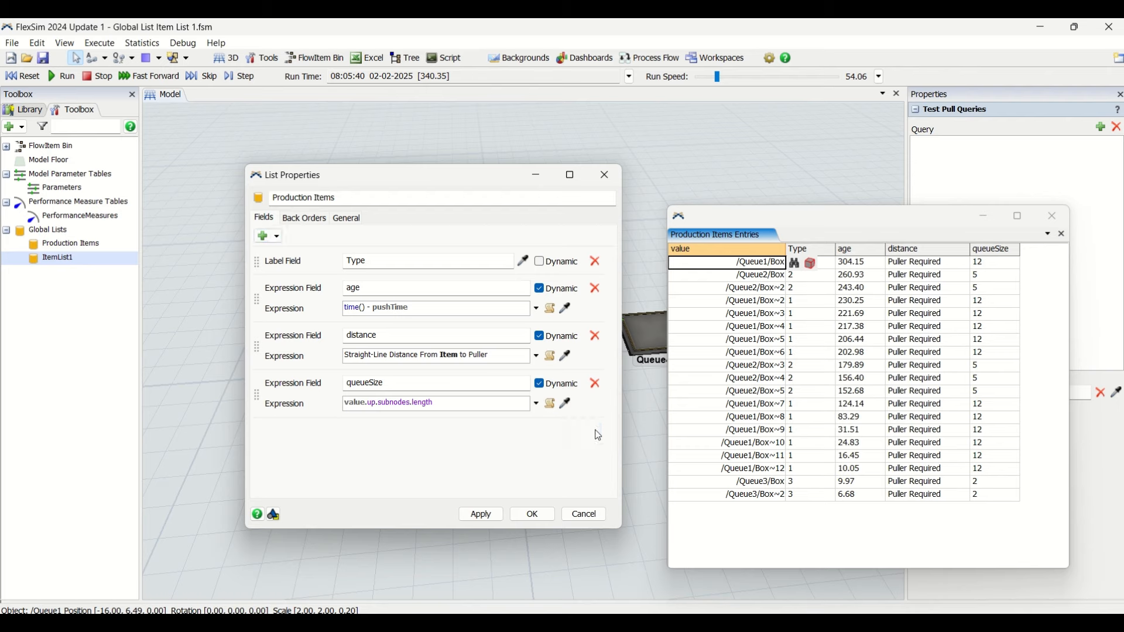
Examine the Production Items list's Back Orders, General and Fields settings, including its back orders view.
left_click(294, 220)
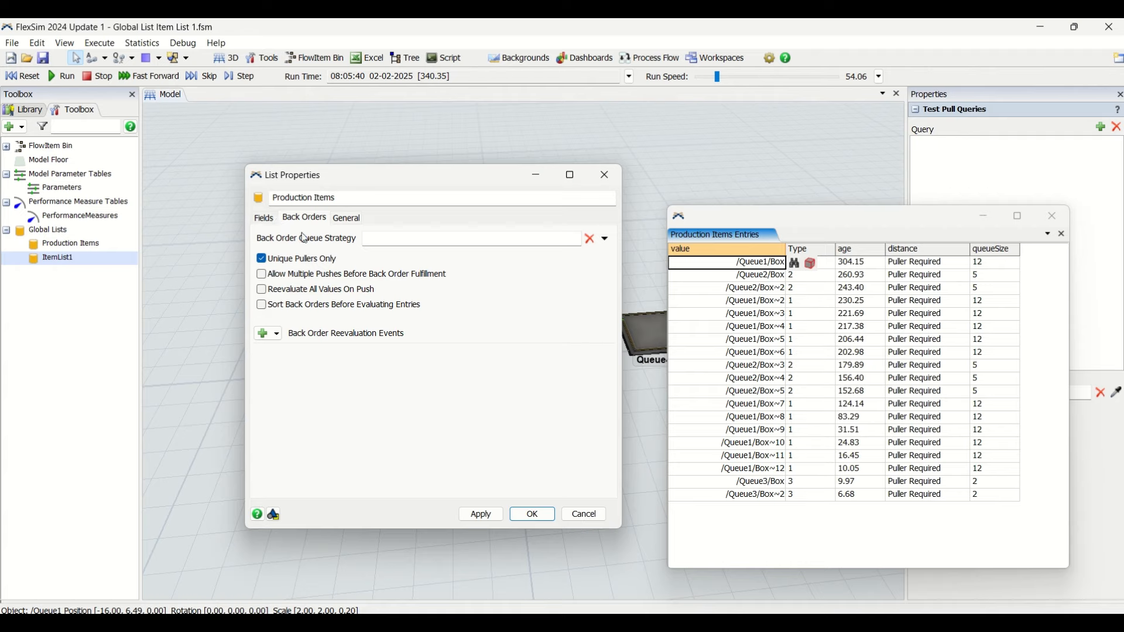
left_click(345, 219)
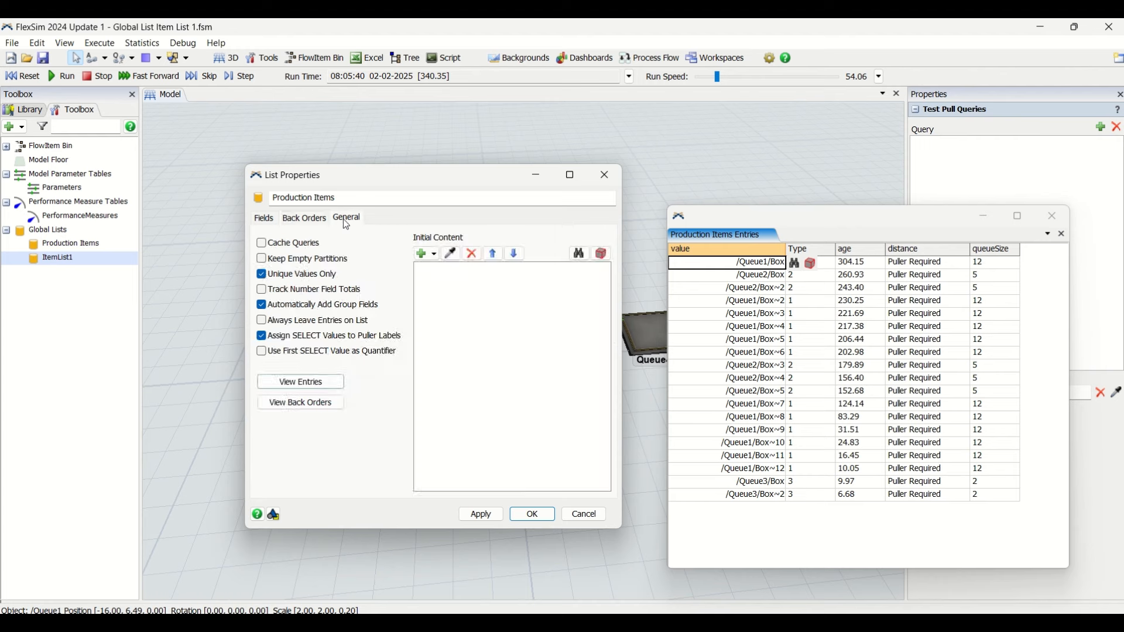
left_click(306, 221)
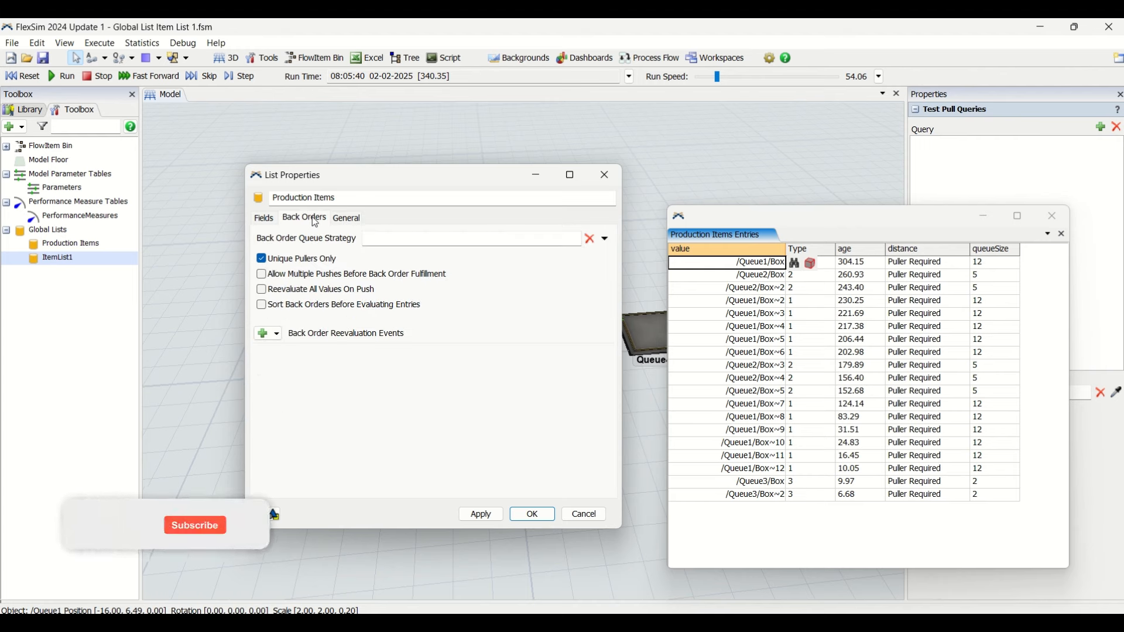
left_click(346, 218)
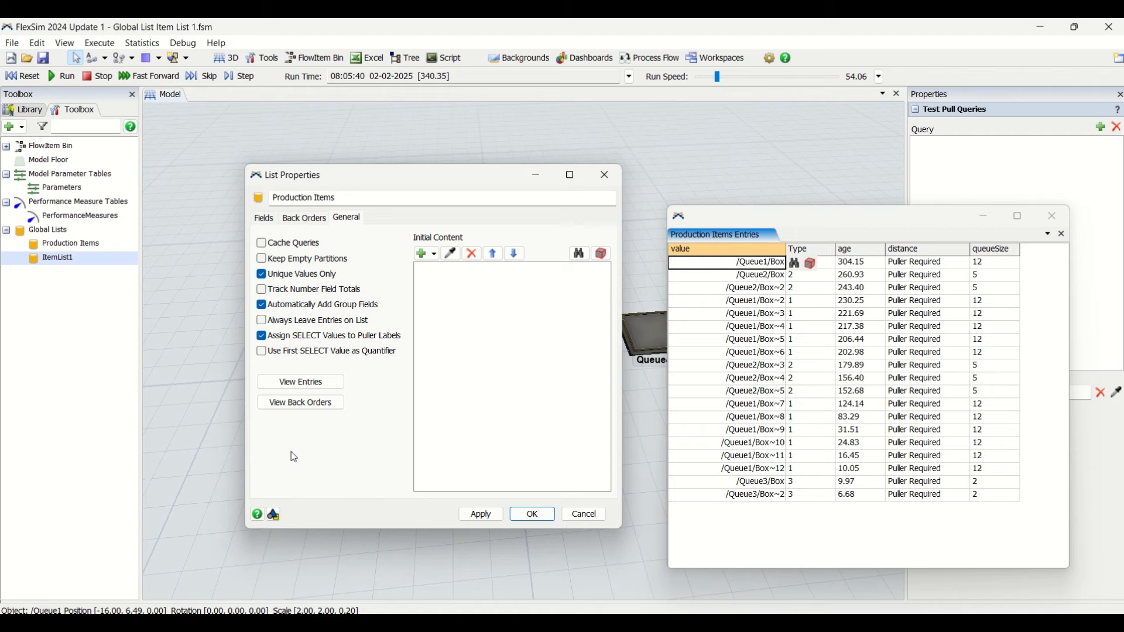
left_click(321, 223)
left_click(361, 219)
left_click(298, 405)
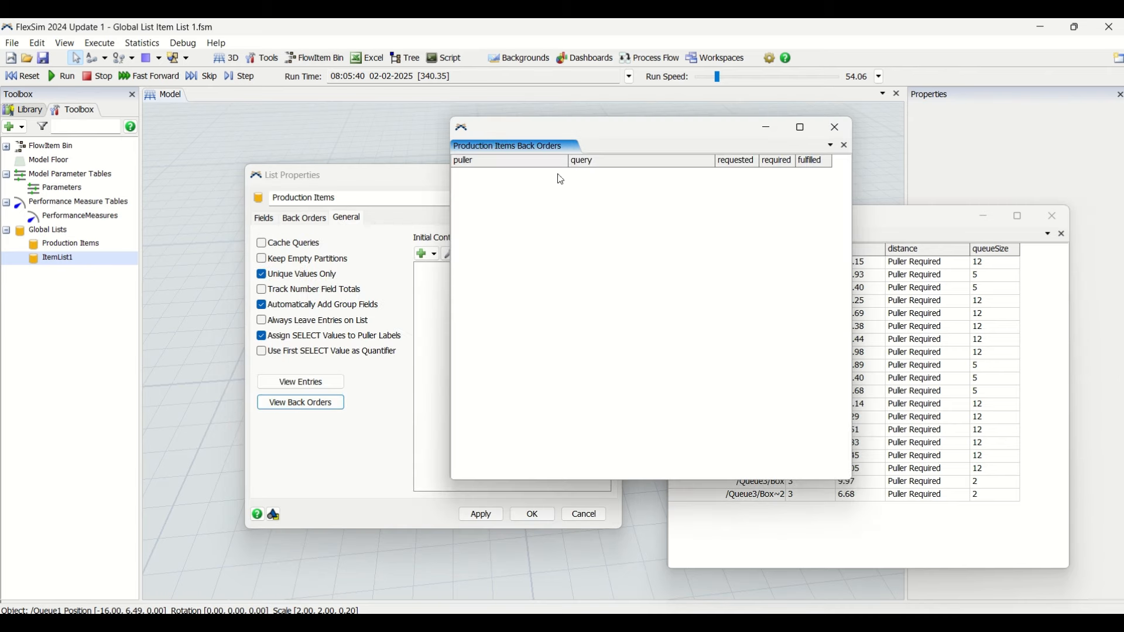
left_click(837, 128)
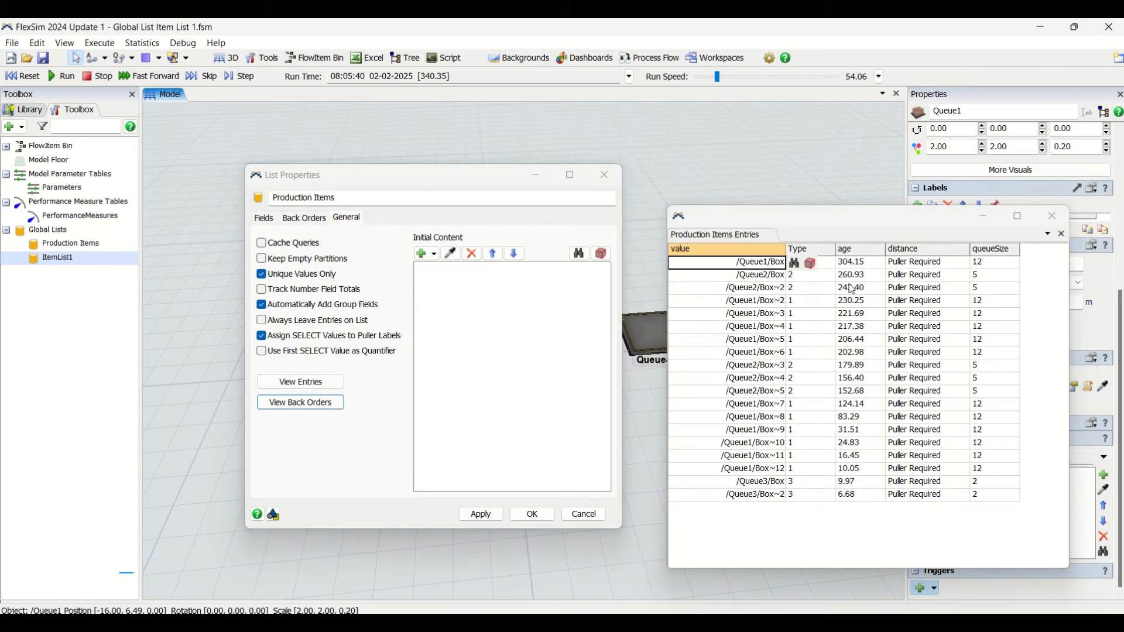
left_click(253, 218)
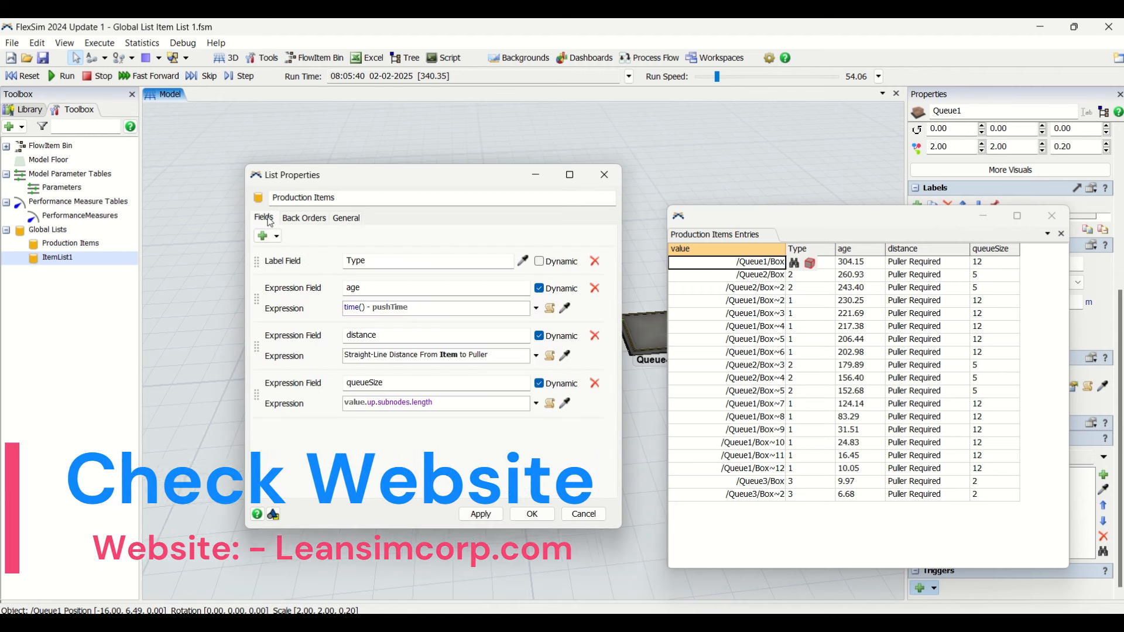
left_click(304, 217)
left_click(348, 220)
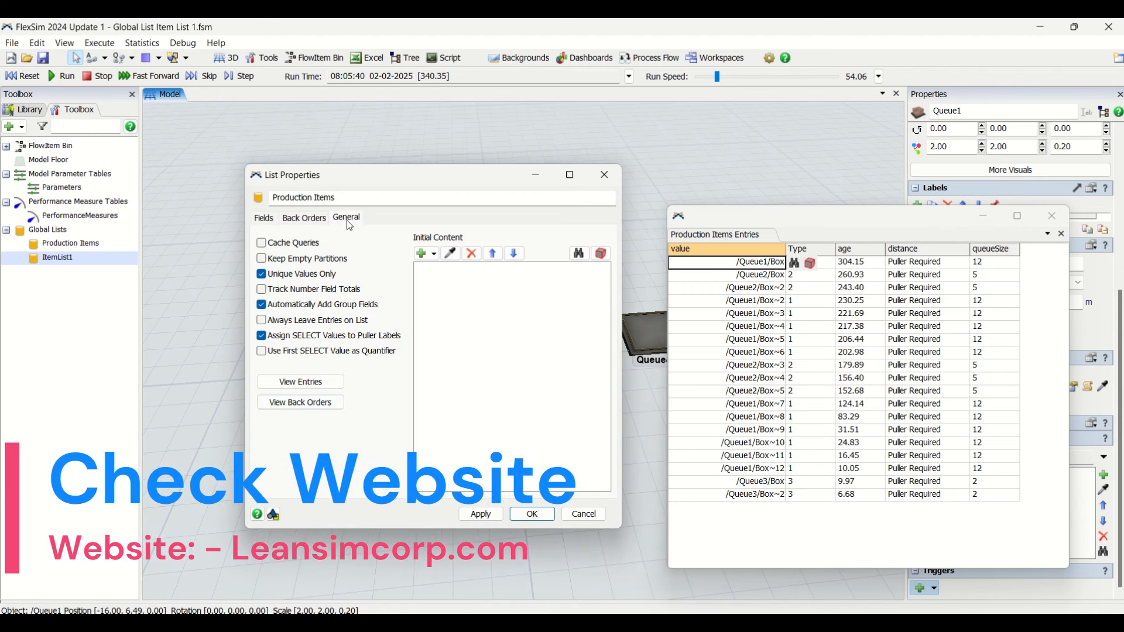
left_click(263, 218)
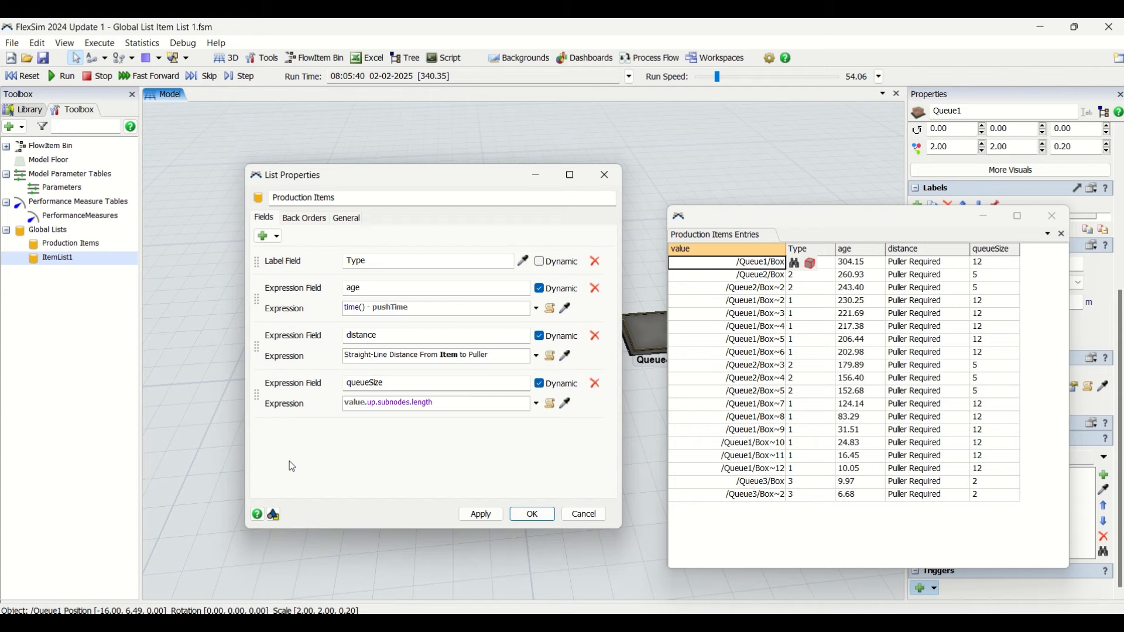
Close the list properties and entries windows and reset the simulation.
left_click(605, 175)
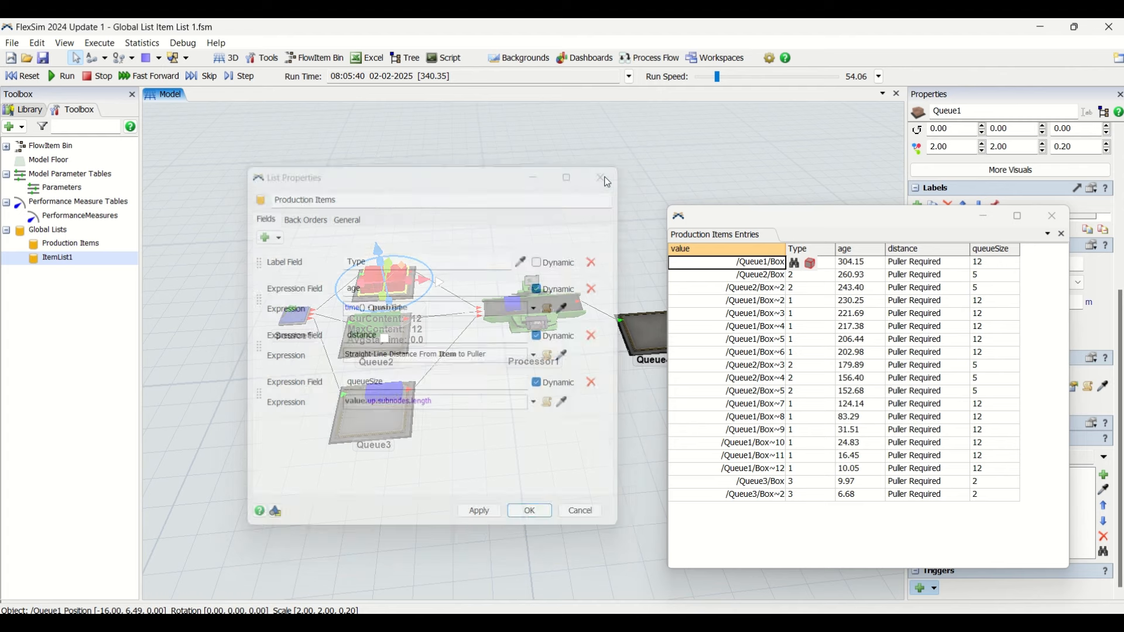
left_click(1052, 216)
left_click(609, 236)
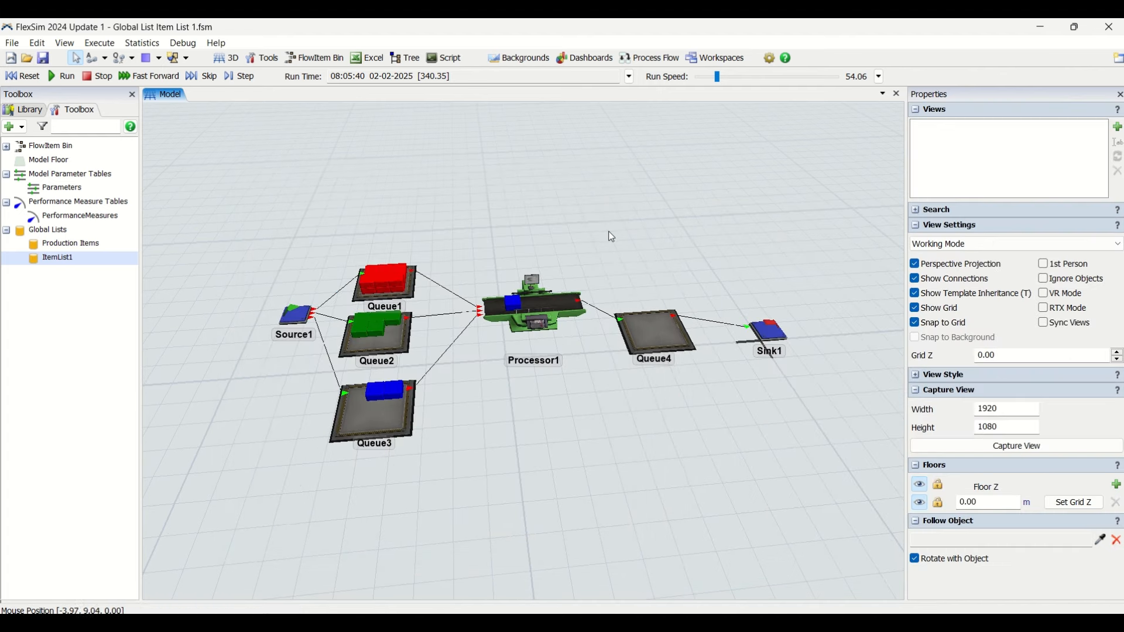
left_click(22, 76)
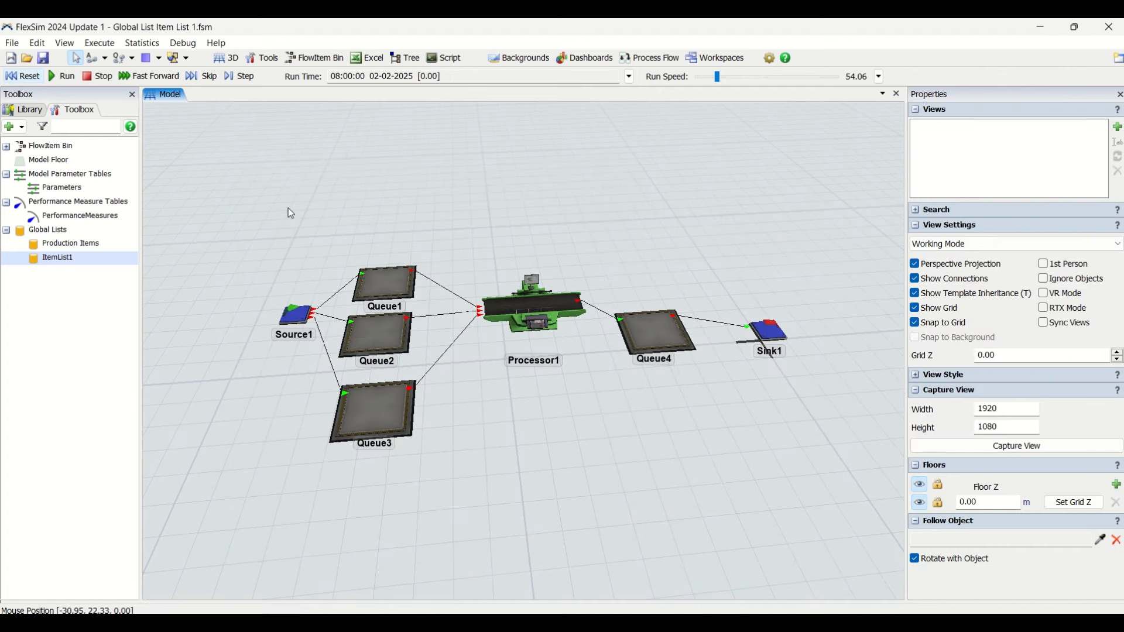
Turn off Pull for Processor1's input and run the simulation with the run speed lowered to 6.47.
left_click(527, 325)
left_click(524, 314)
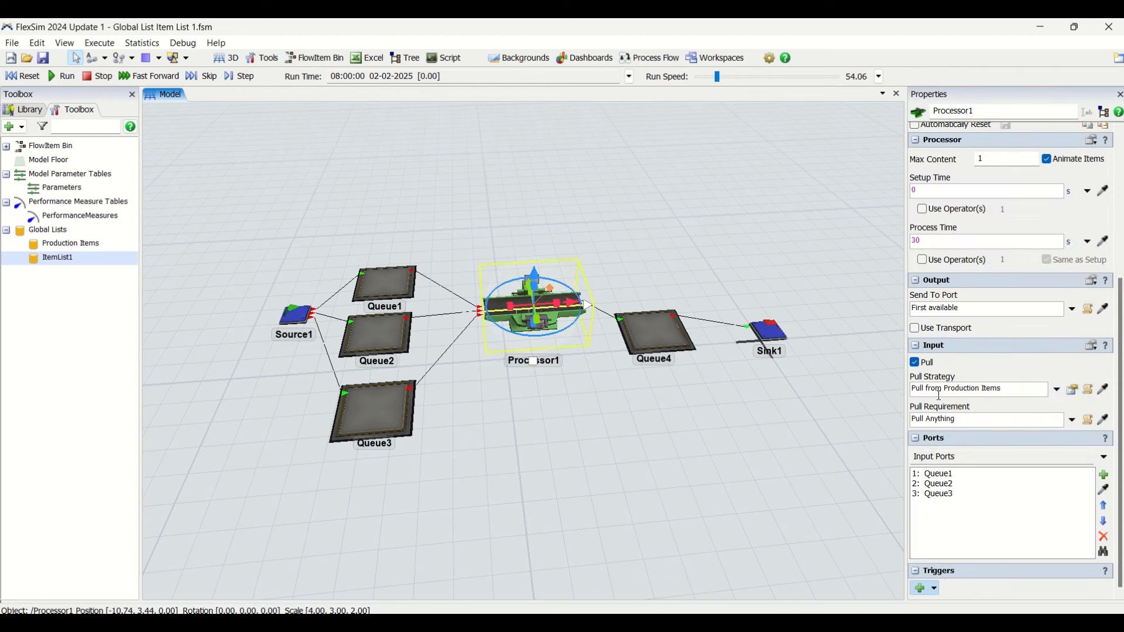
left_click(915, 363)
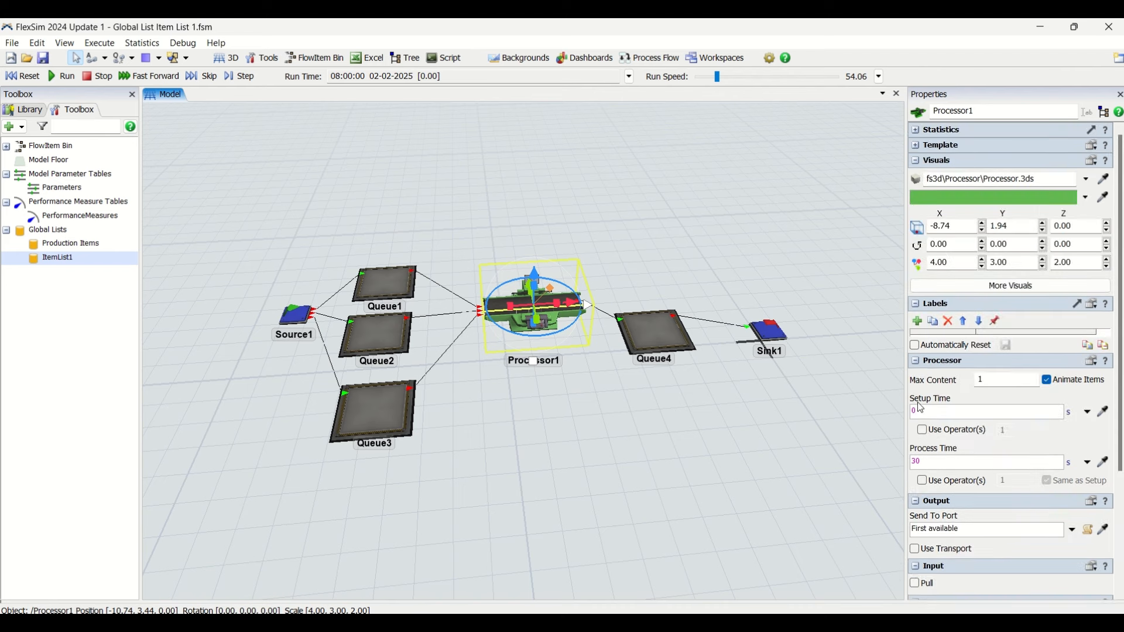
left_click(43, 78)
left_click(61, 76)
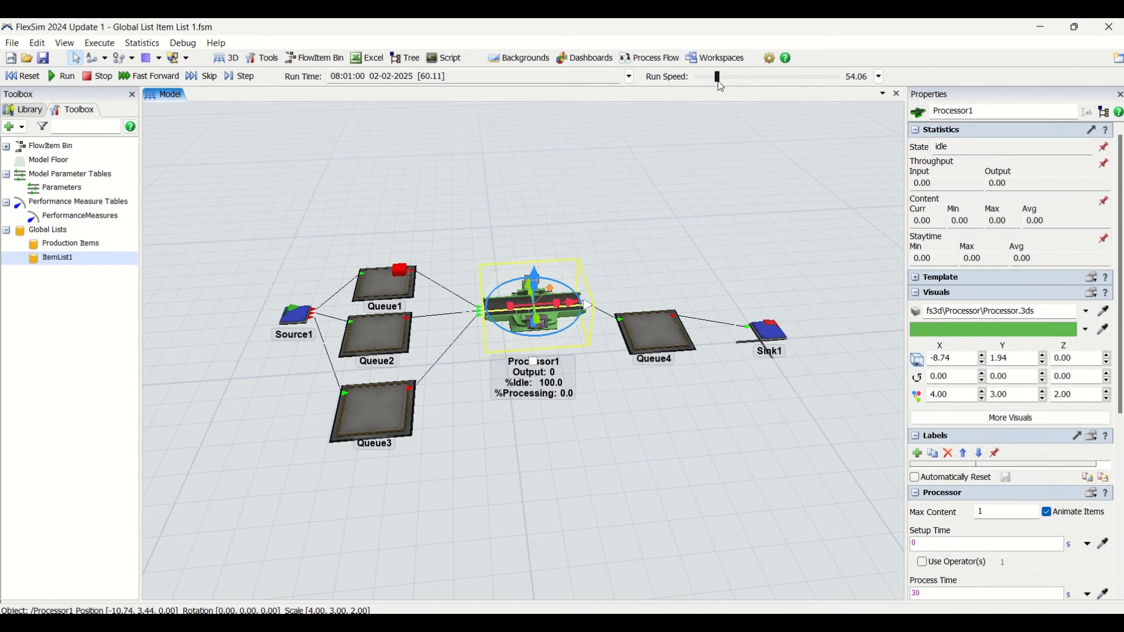
left_click_drag(717, 77, 709, 79)
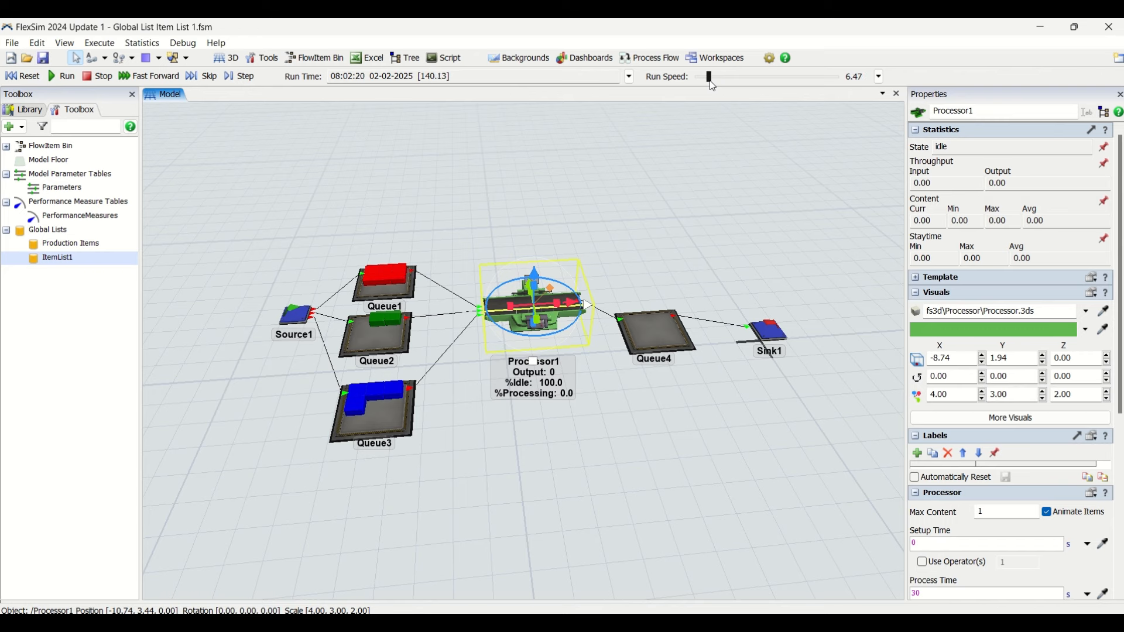
Check Processor1's input settings and the available Send To Port options of Queue2.
left_click(1121, 471)
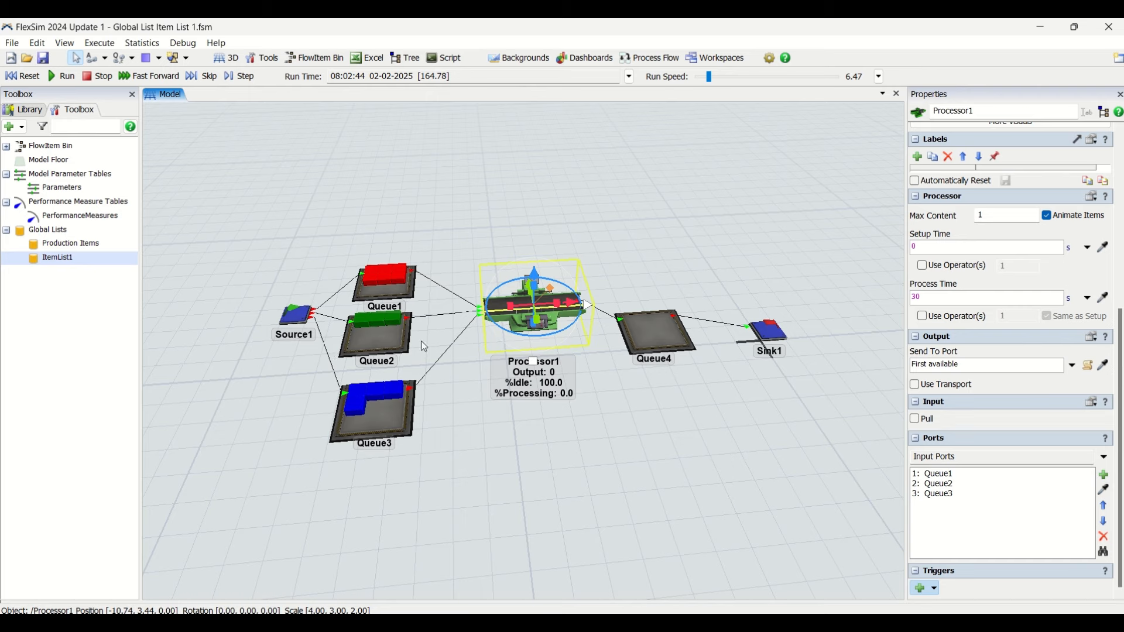
left_click(377, 336)
left_click(1057, 386)
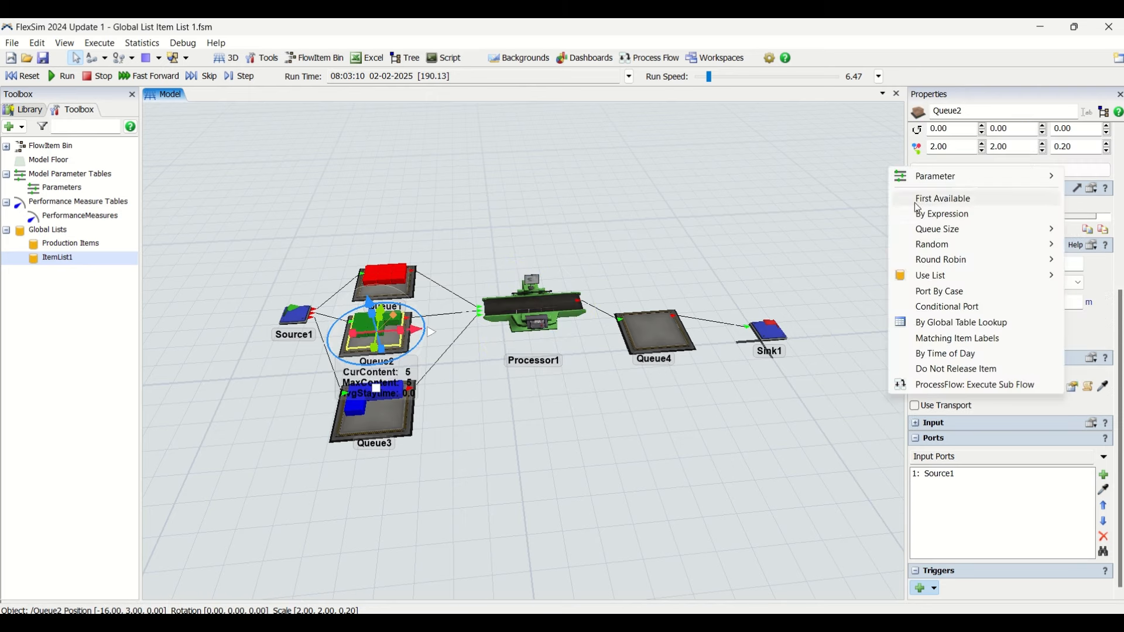
Turn Pull back on for Processor1's input, check the pull strategy options and reset the simulation.
left_click(510, 297)
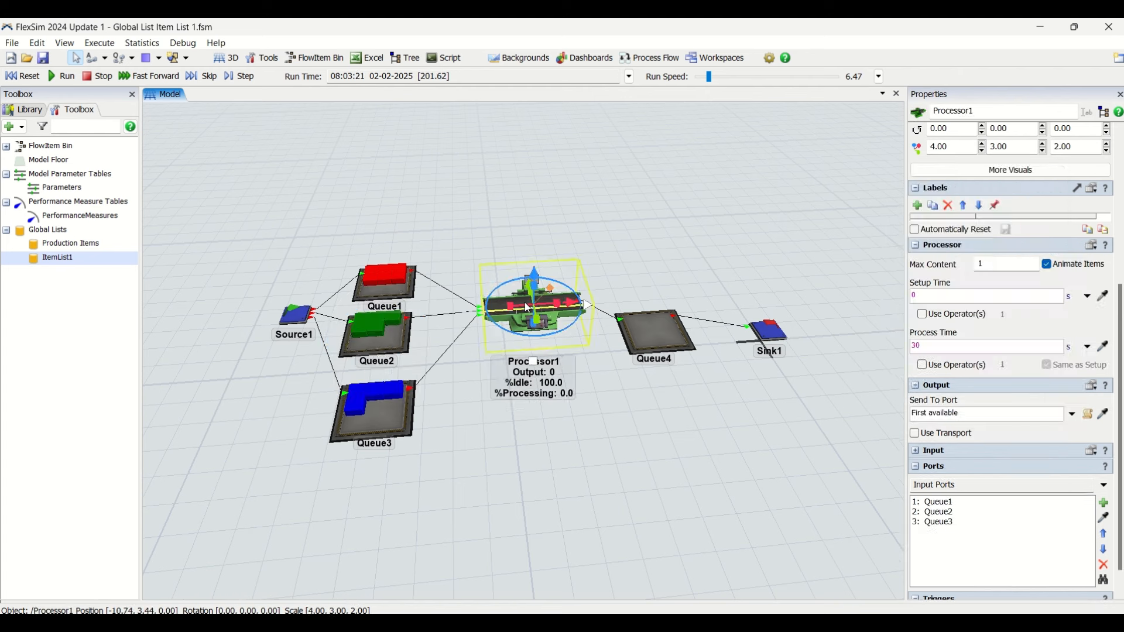
left_click(930, 452)
left_click(930, 470)
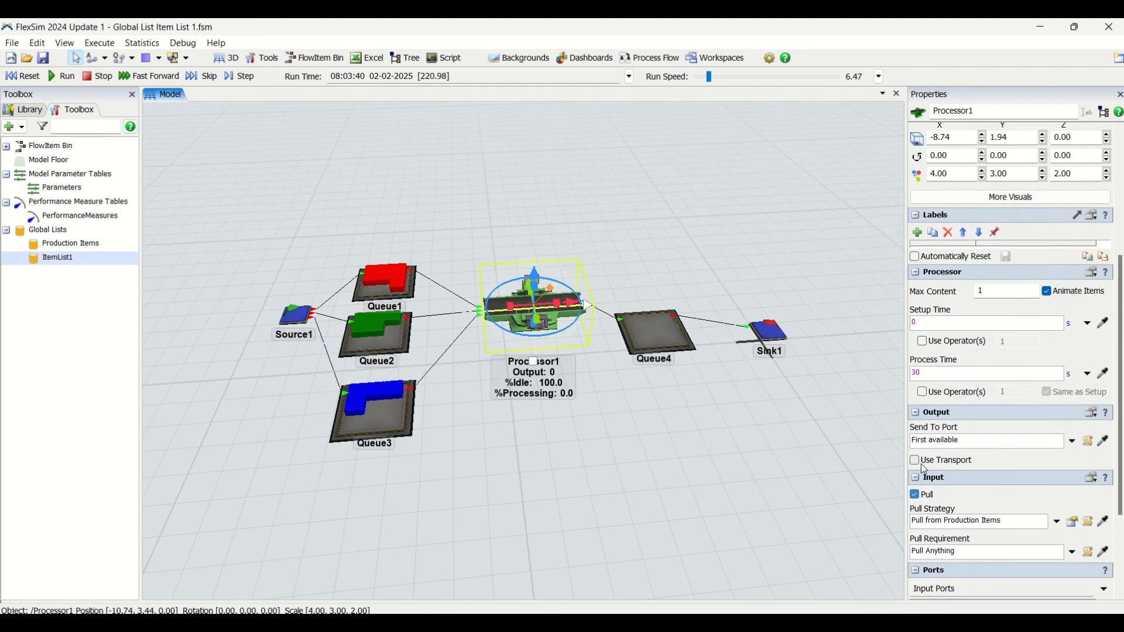
left_click(1058, 524)
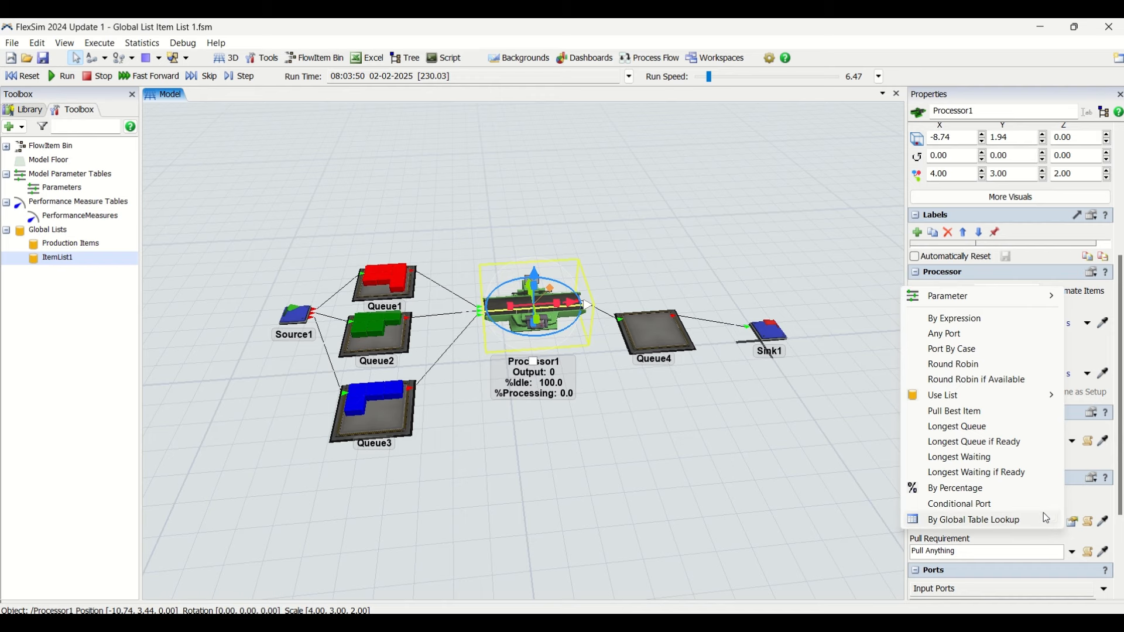
left_click(23, 73)
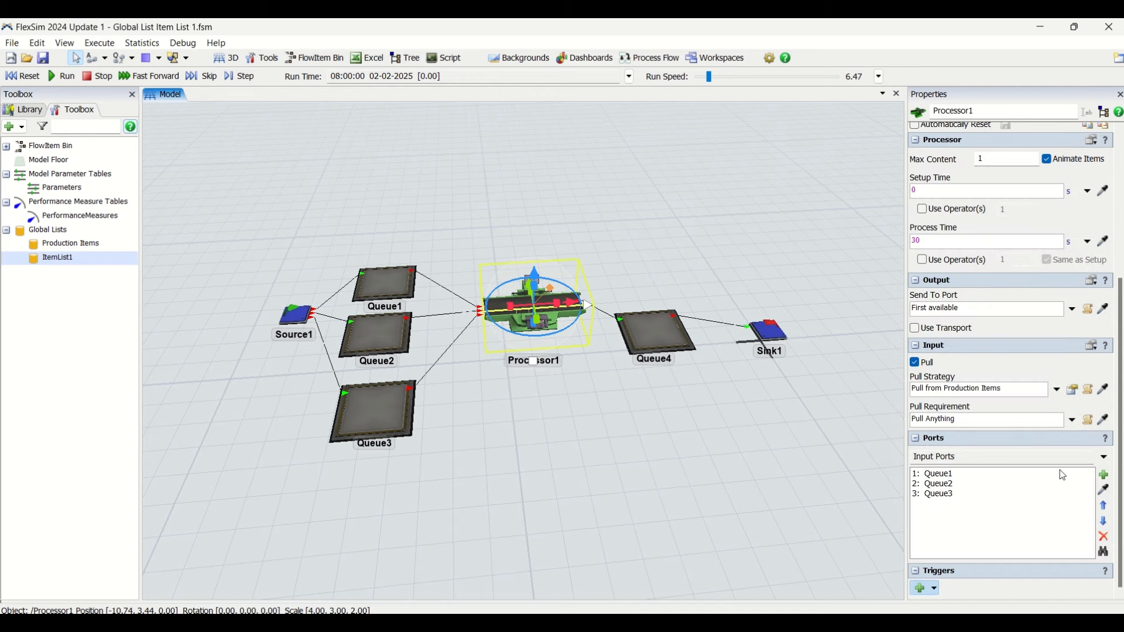
Set Processor1's Pull Strategy to use the Production Items list and check its additional options.
left_click(1057, 390)
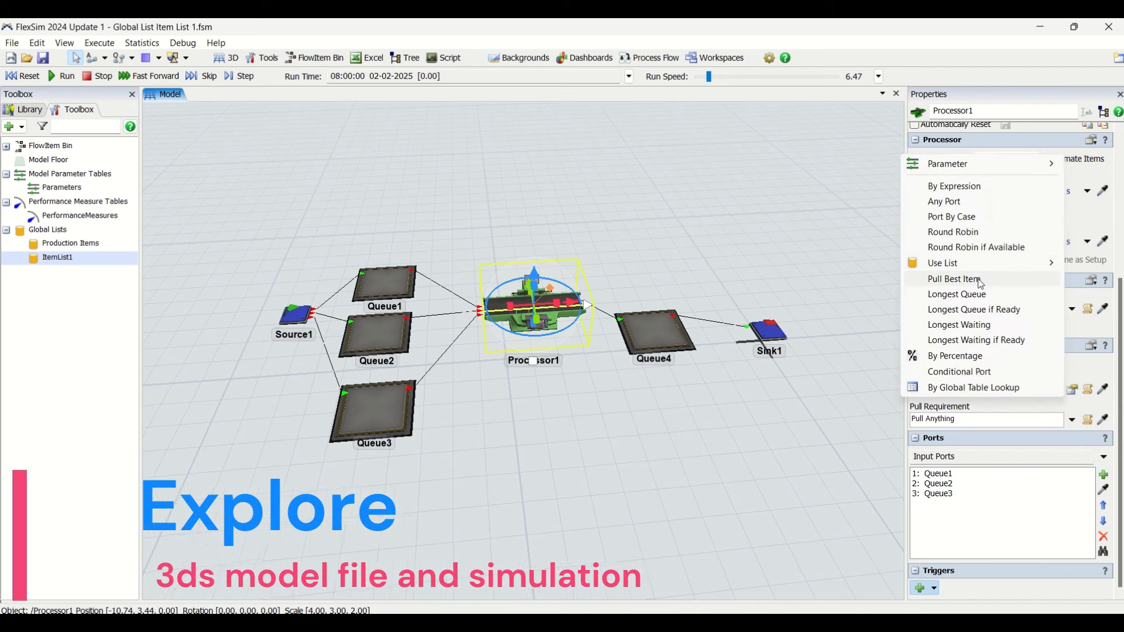
mouse_move(977, 267)
left_click(758, 280)
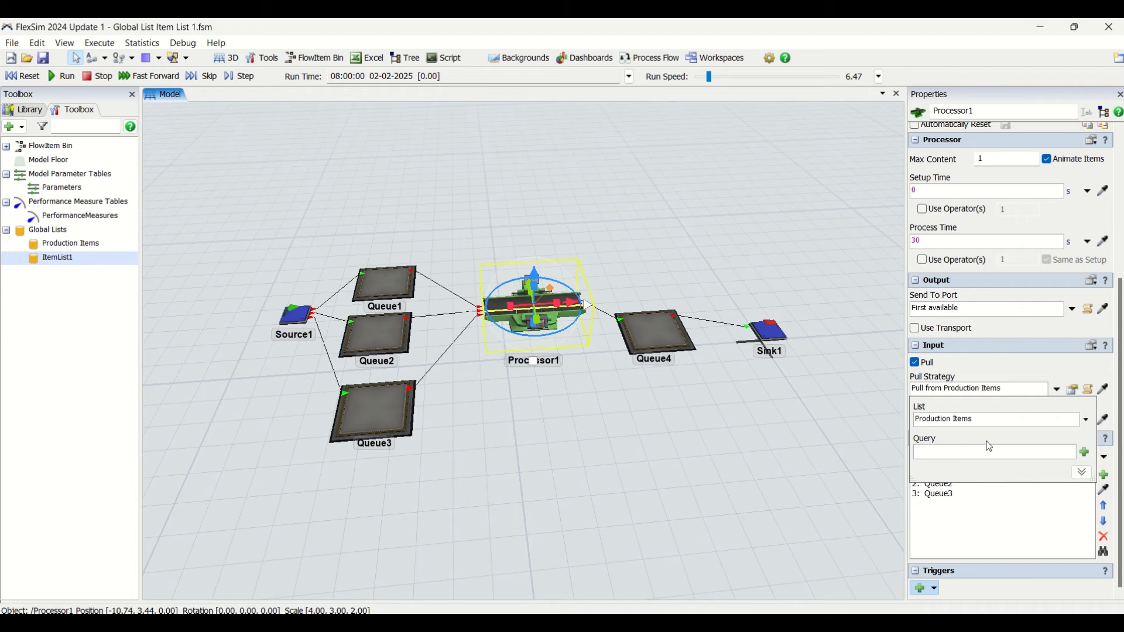
left_click(1082, 473)
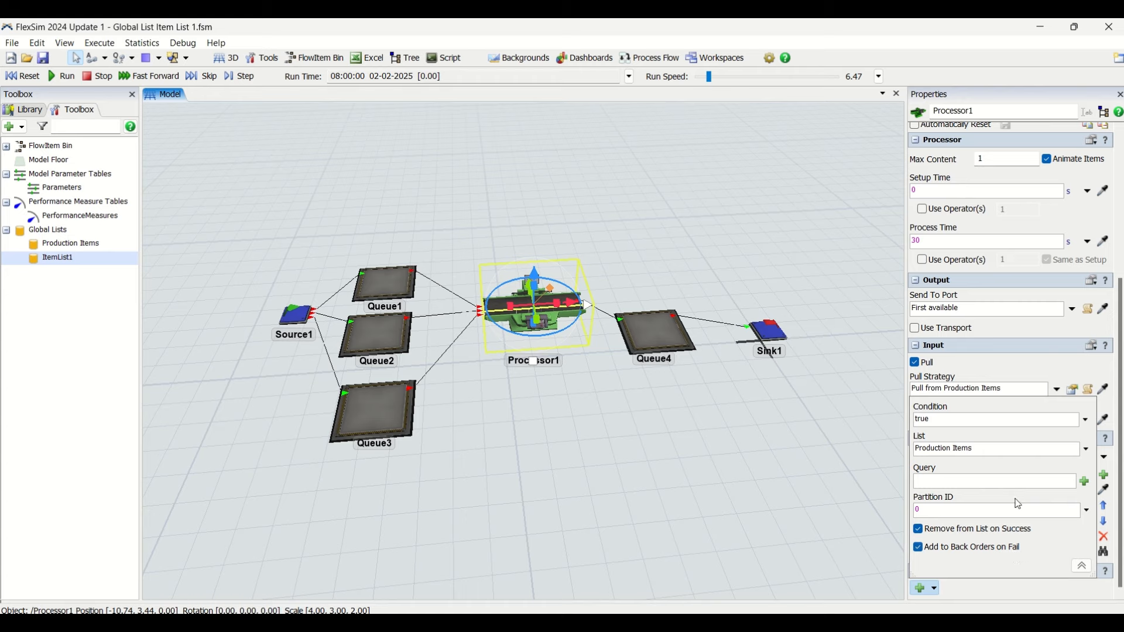
left_click(1083, 567)
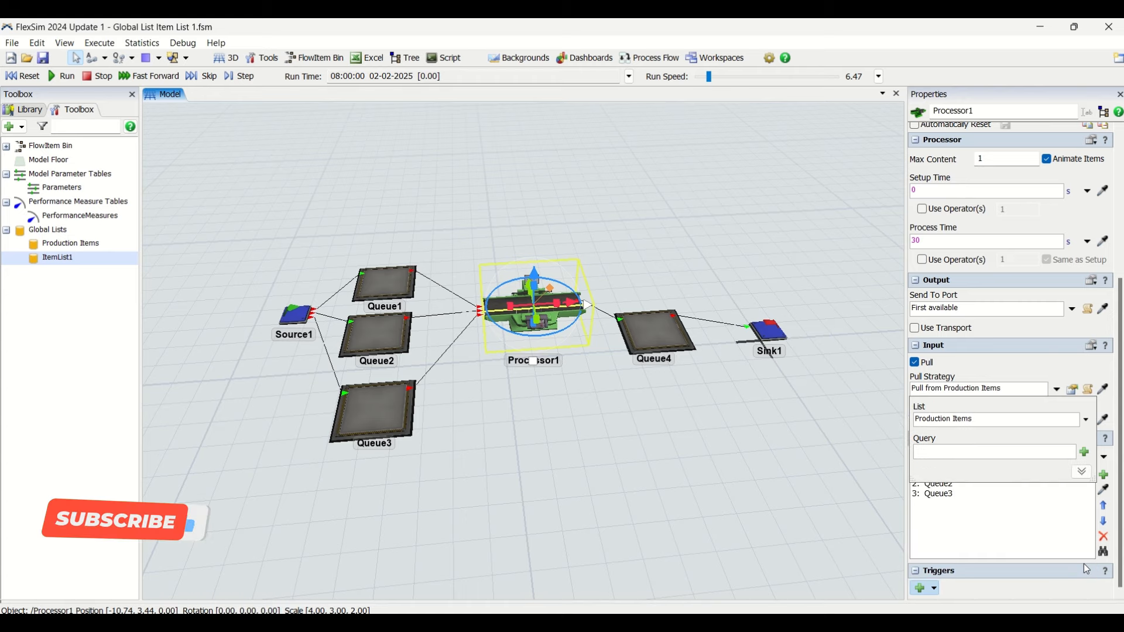
Add a filter to Processor1's pull query reading WHERE Type = 1.
left_click(1088, 454)
mouse_move(1071, 469)
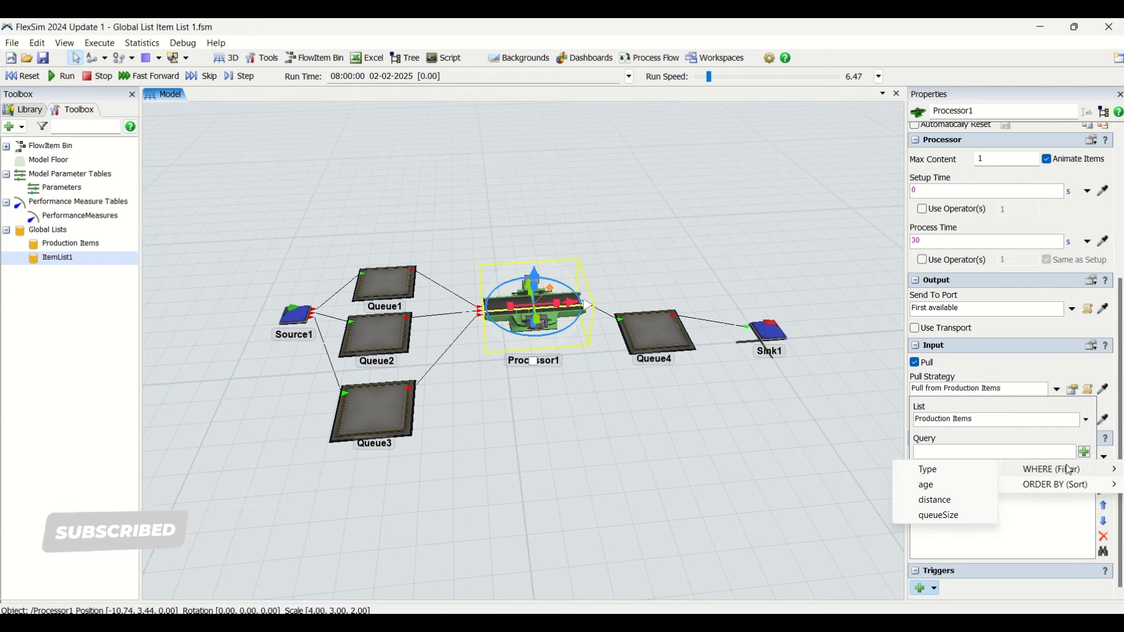
left_click(918, 468)
left_click(1023, 449)
key("BackSpace")
key("BackSpace")
key("BackSpace")
key("BackSpace")
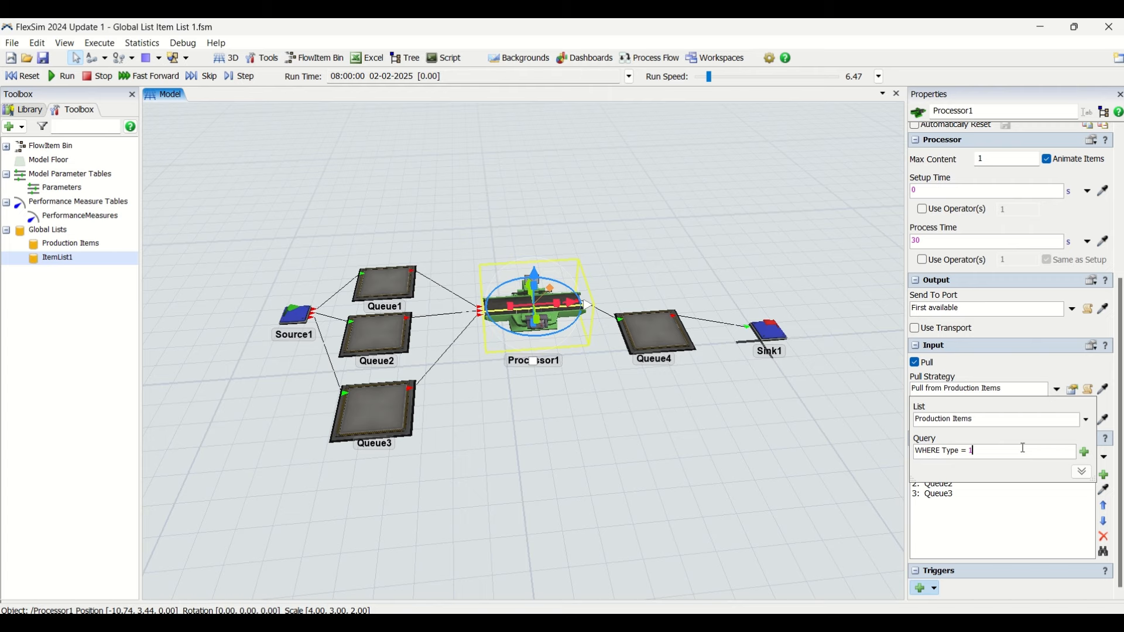
Reset and run the simulation at a run speed of 67.92, checking Processor1 and Queue2 while it runs.
left_click(30, 77)
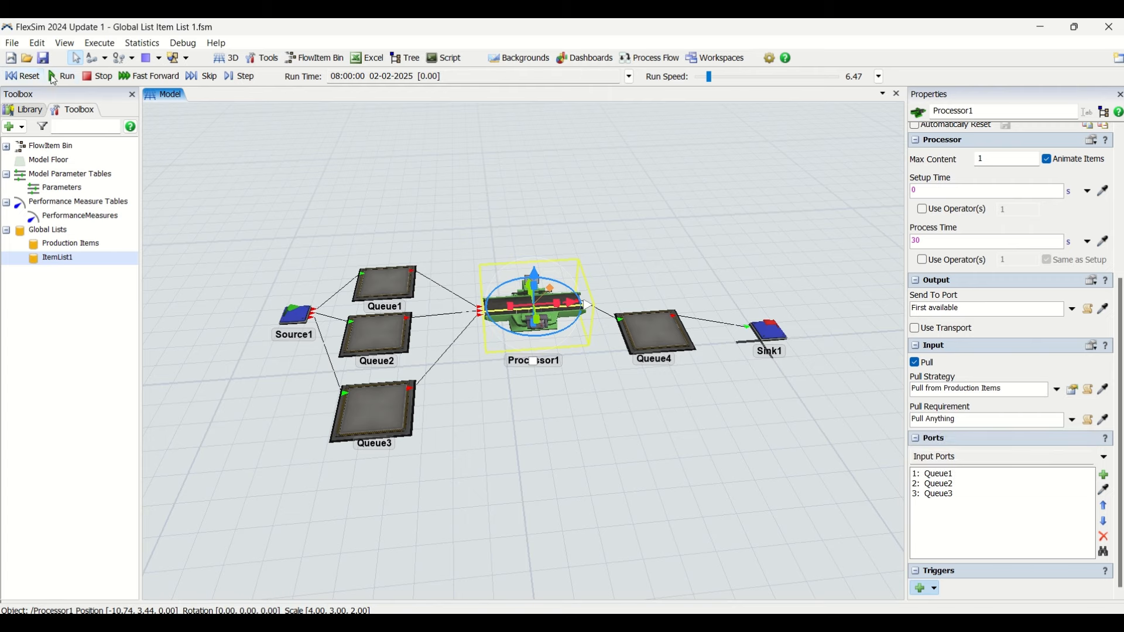
left_click(63, 76)
left_click(463, 208)
left_click(554, 307)
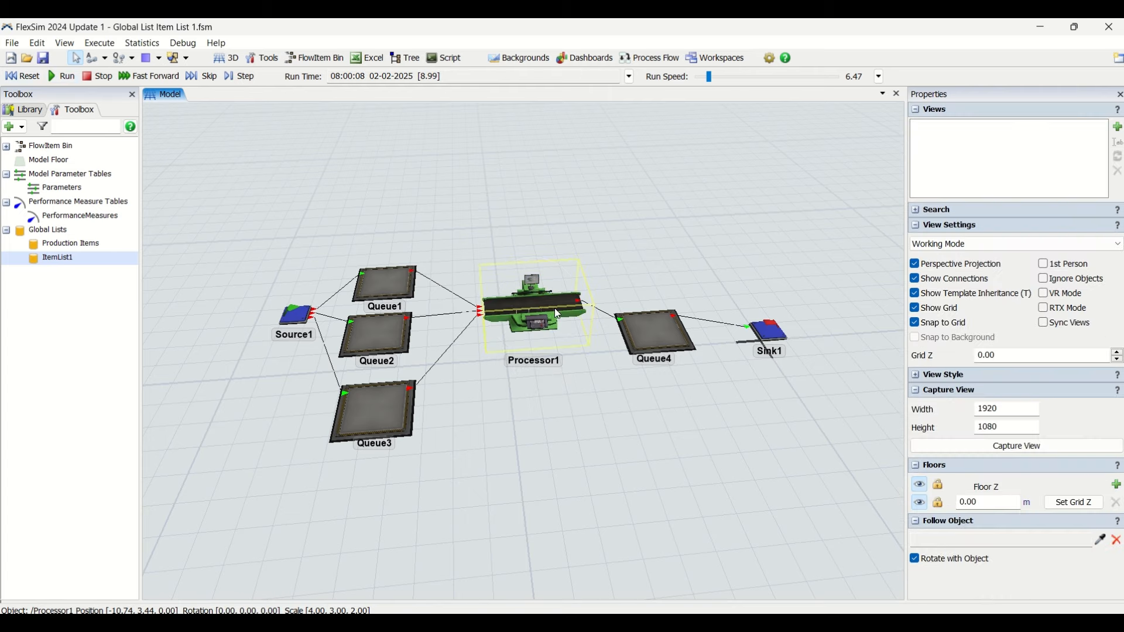
left_click_drag(706, 80, 717, 76)
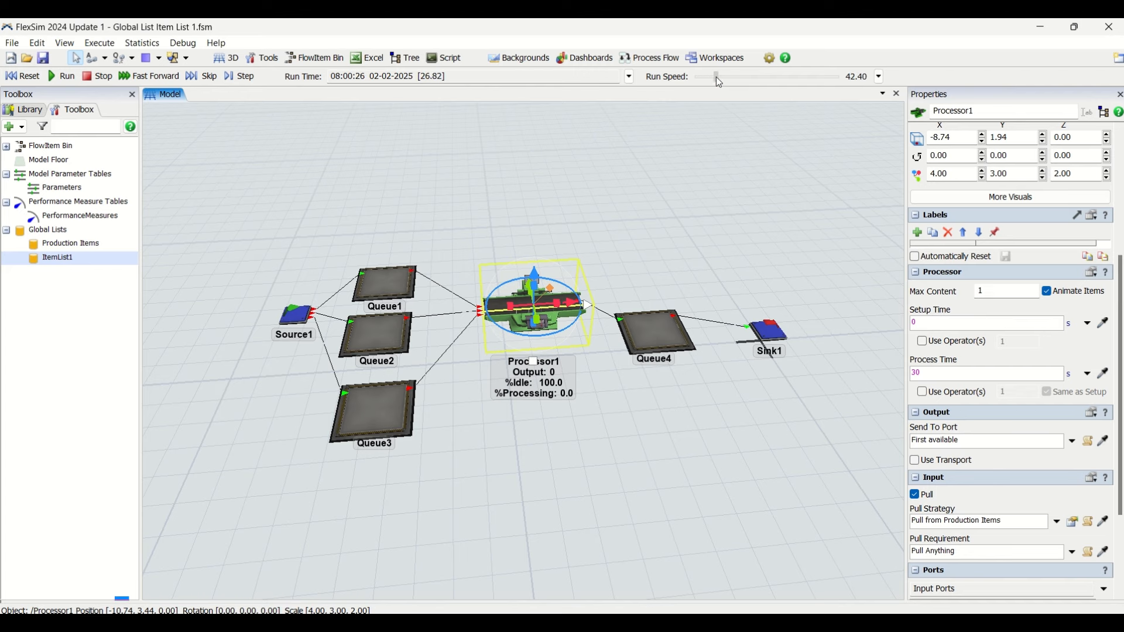
left_click(707, 196)
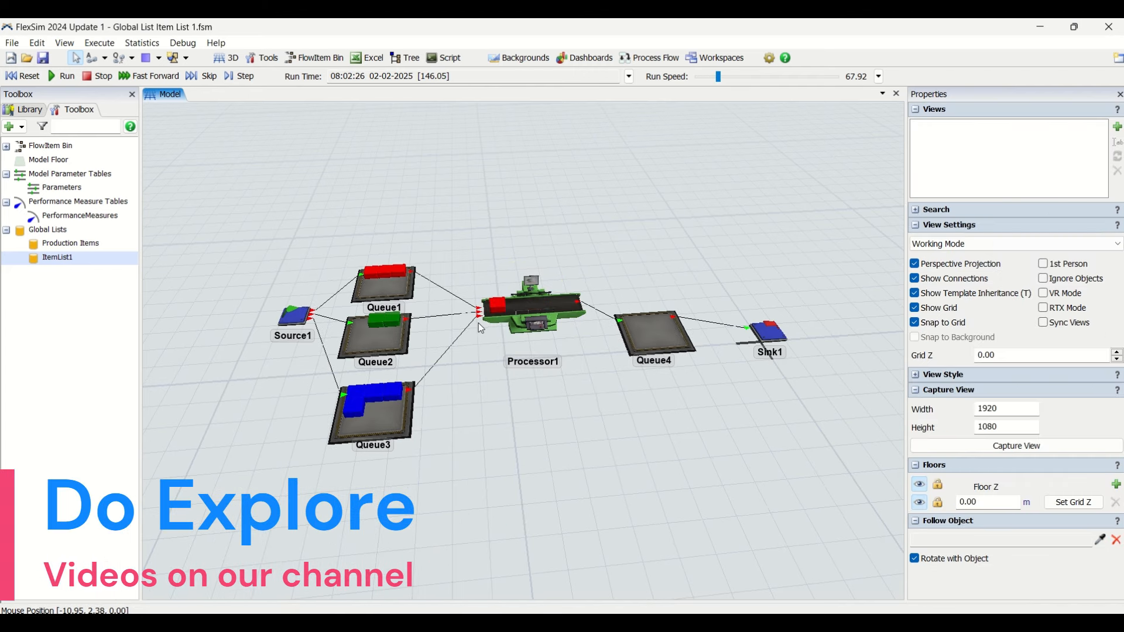
left_click(359, 353)
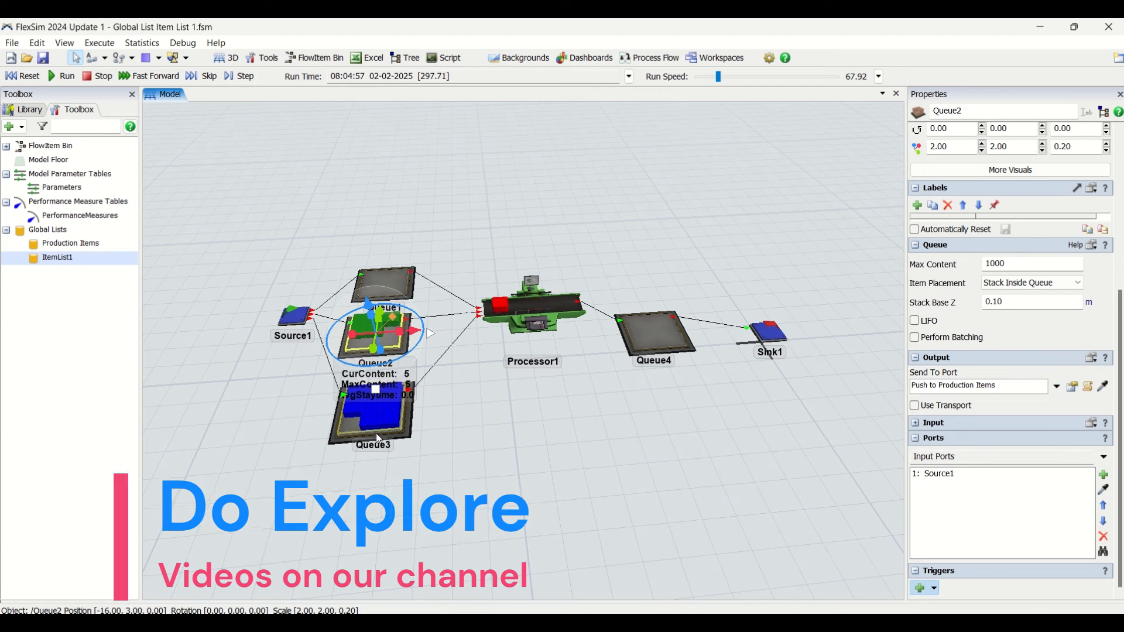
Check Queue3 and Processor1 while the model runs, and reset the simulation.
left_click(351, 432)
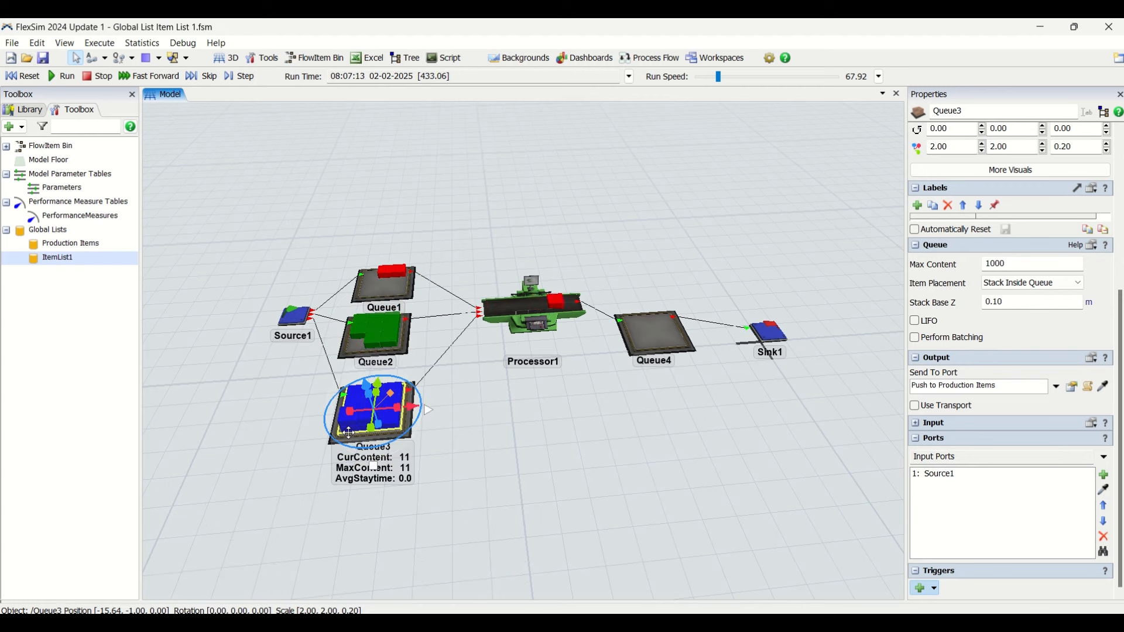
left_click(543, 327)
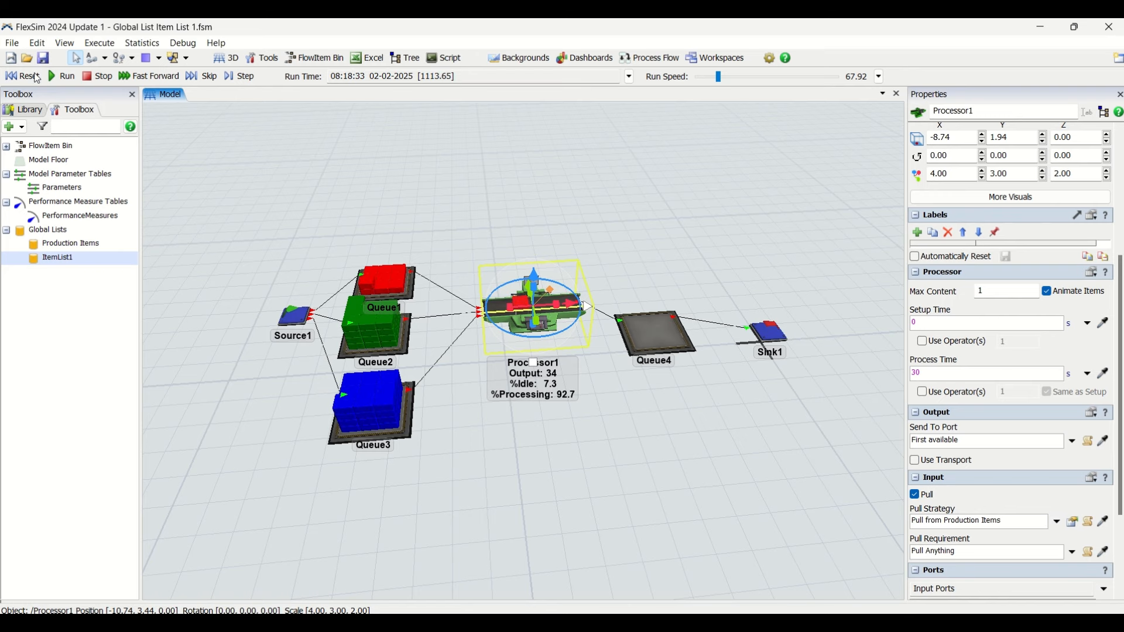
left_click(32, 75)
Look through the options available for Processor1's Pull Requirement and Pull Strategy.
scroll(961, 400, "down", 3)
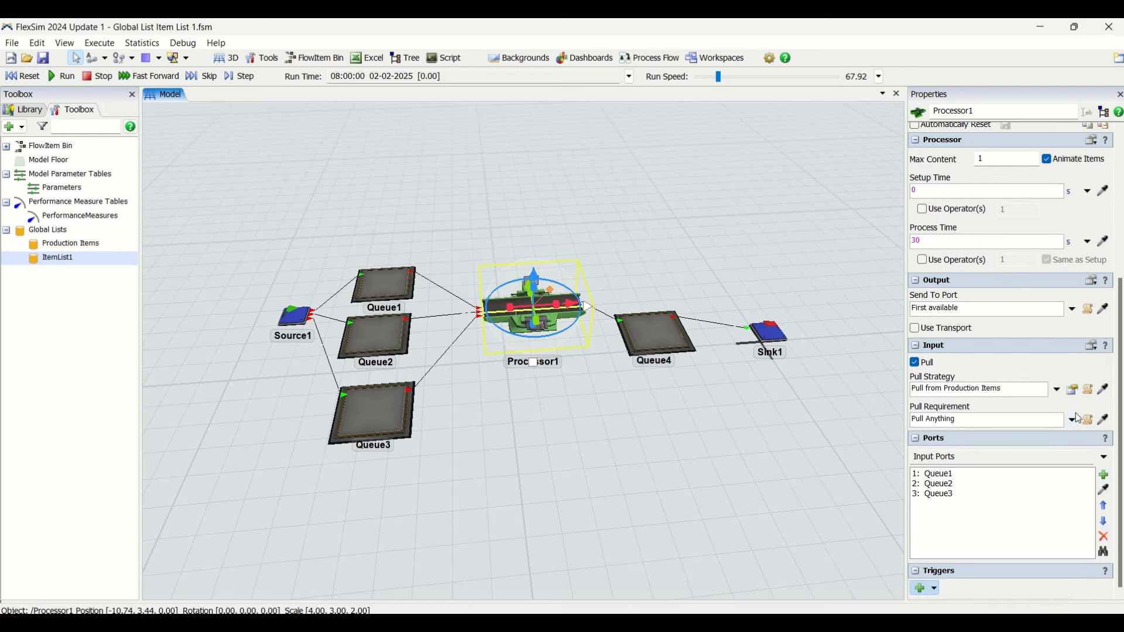
left_click(1072, 420)
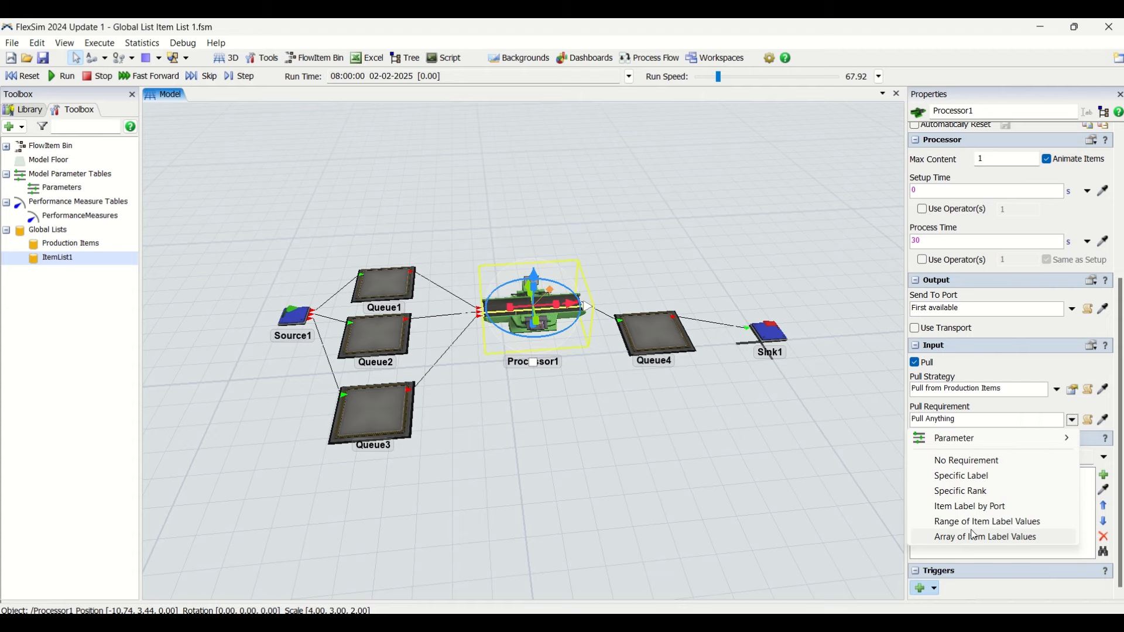
left_click(1056, 391)
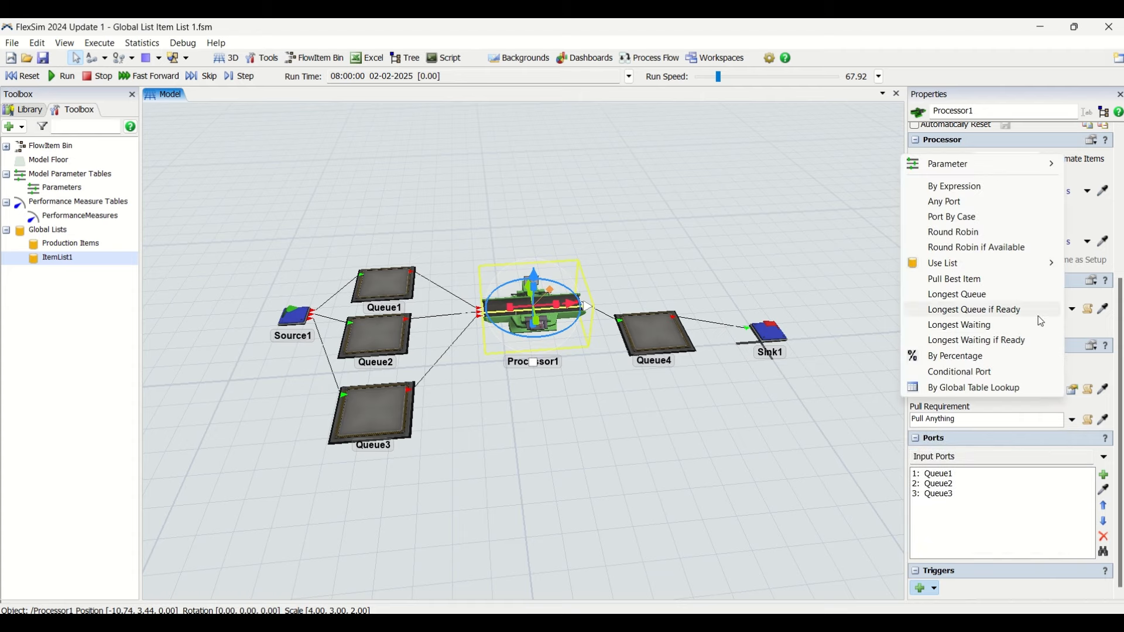
Append an age filter to Processor1's pull query after the Type = 1 condition.
left_click(1073, 390)
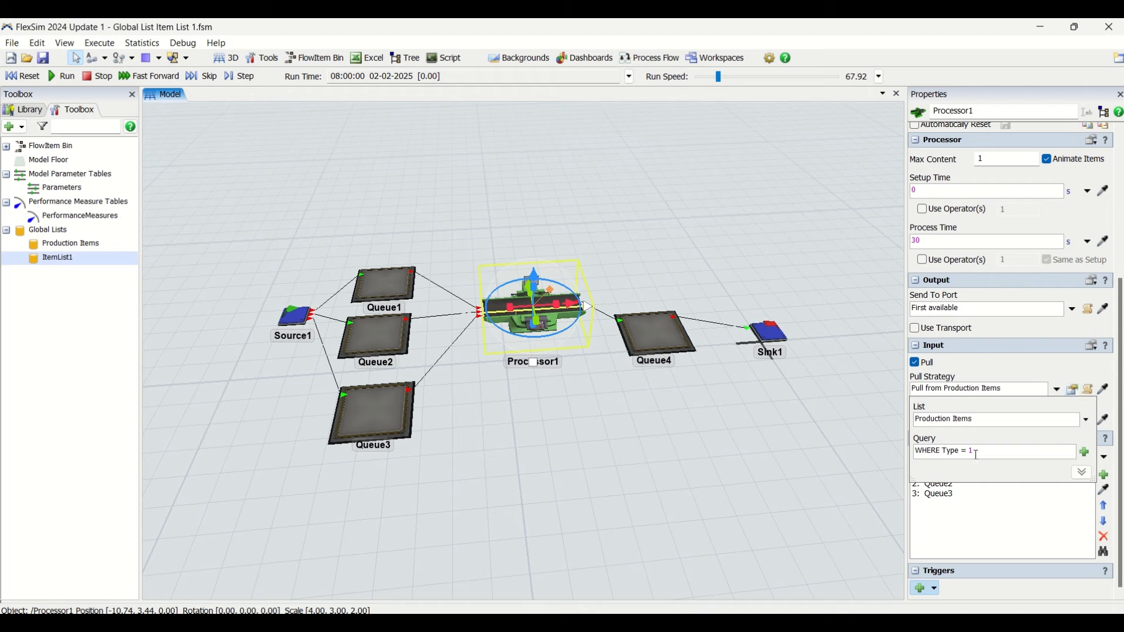
left_click_drag(949, 435, 796, 430)
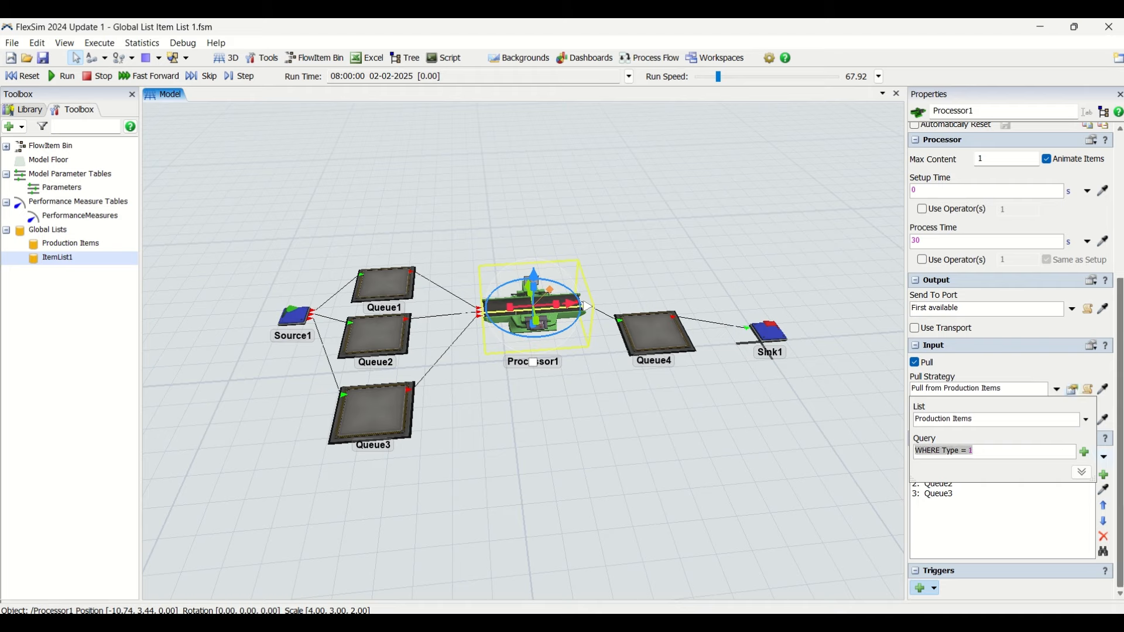
left_click(1088, 455)
mouse_move(1053, 469)
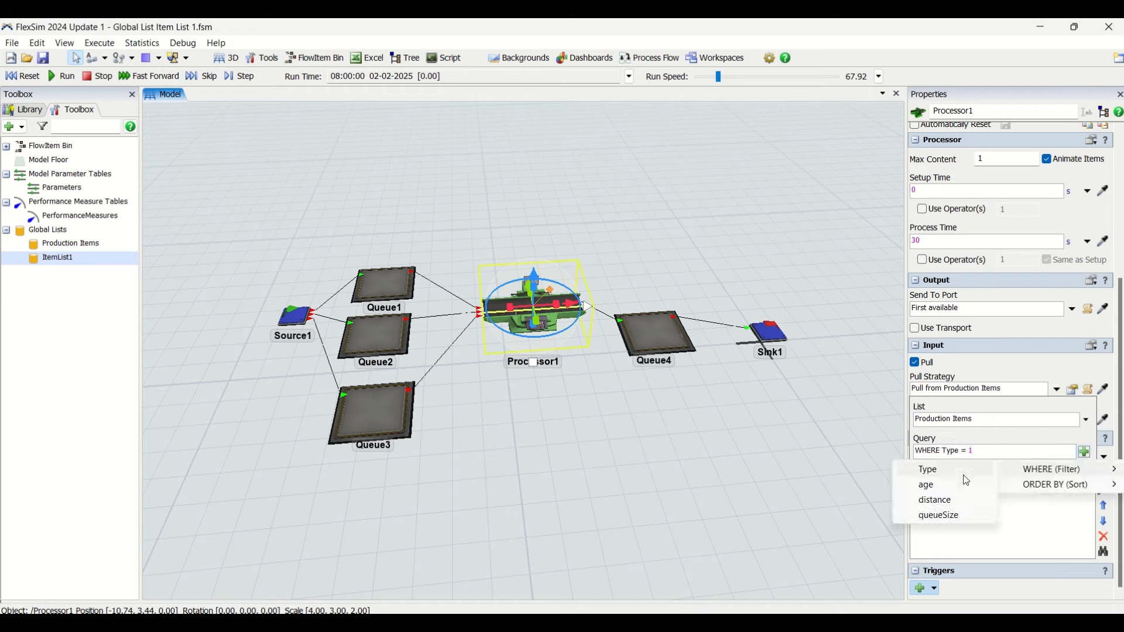
left_click(935, 489)
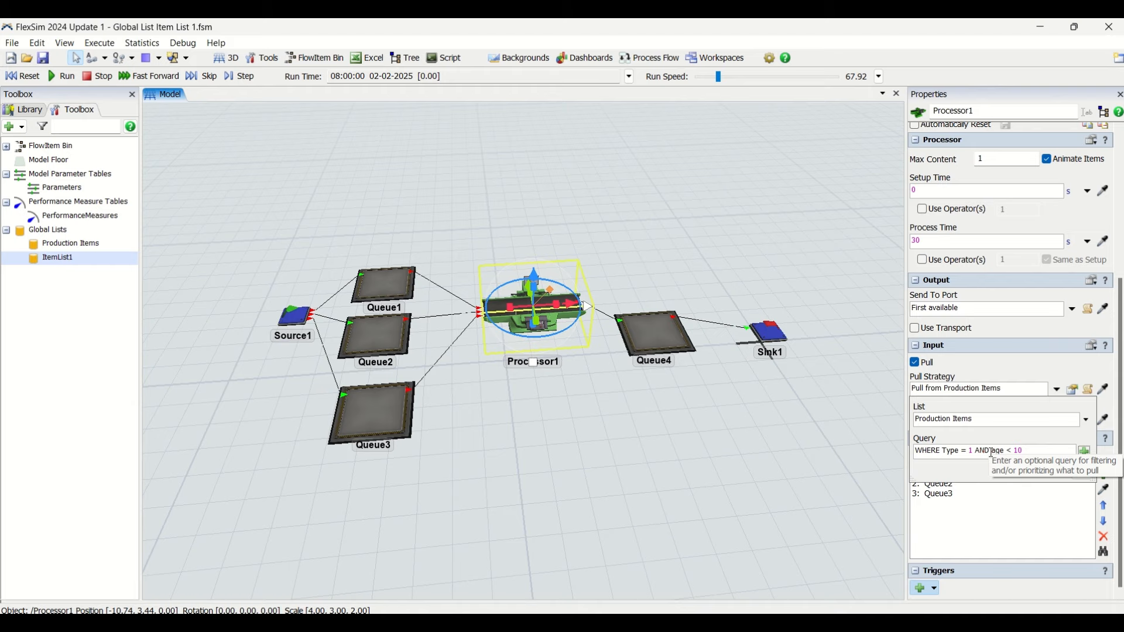
Change the conditions of Processor1's pull query to WHERE Type < 3 AND age > 100.
left_click(965, 452)
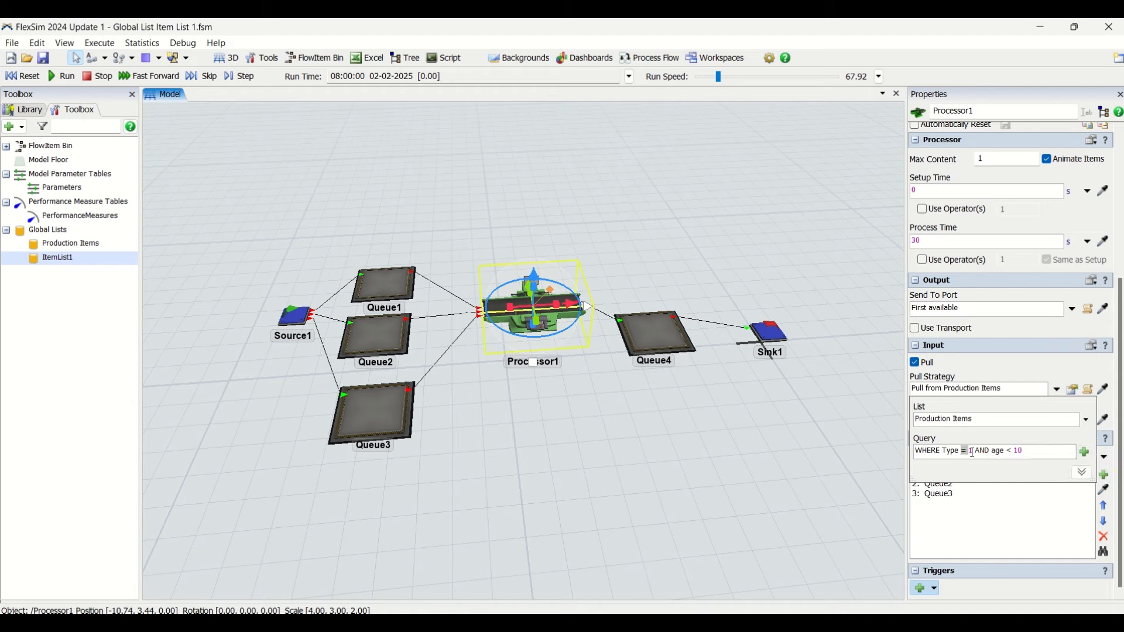
type("< 3")
double_click(1018, 451)
type("> 2")
key("BackSpace")
type("100")
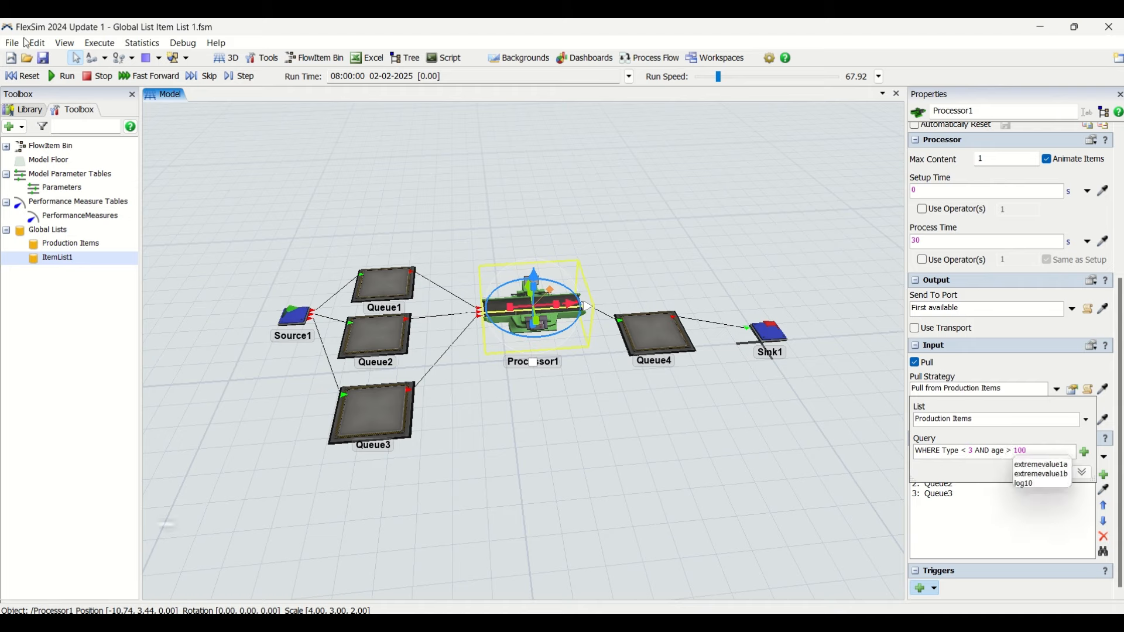
Reset and run the simulation to check whether Processor1 pulls items with the combined type and age query.
left_click(22, 76)
left_click(61, 77)
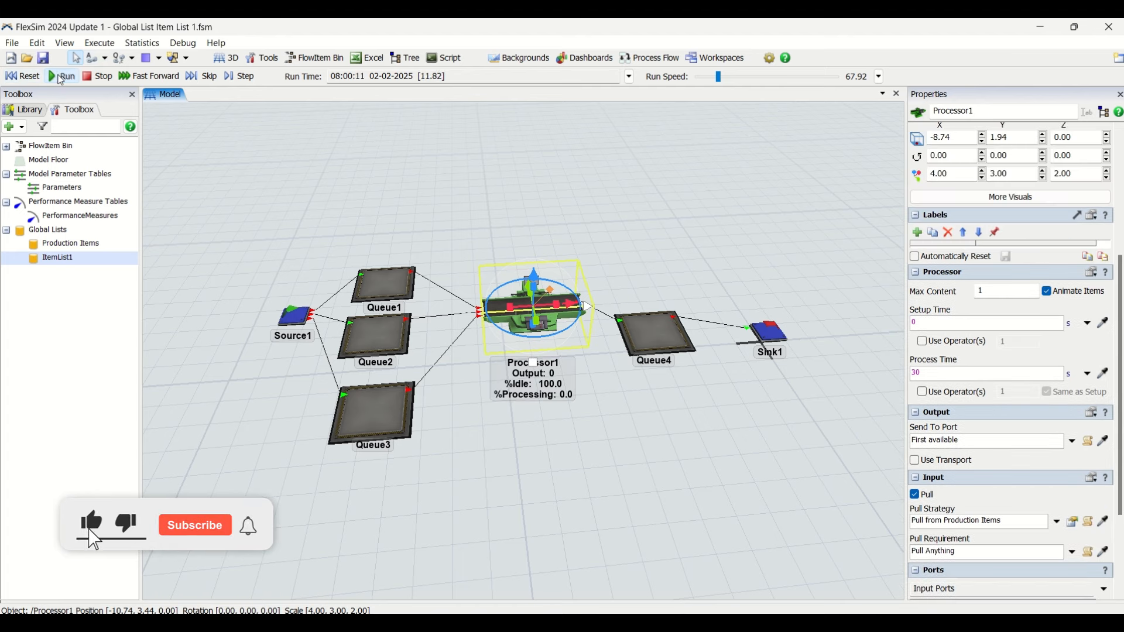
left_click(688, 208)
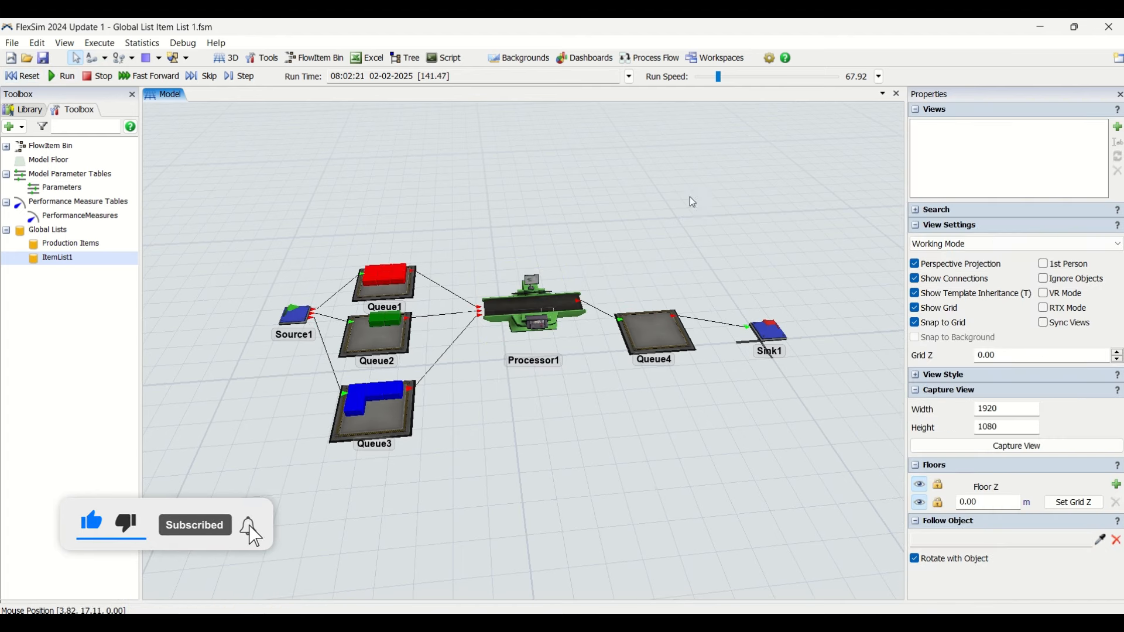
left_click(533, 305)
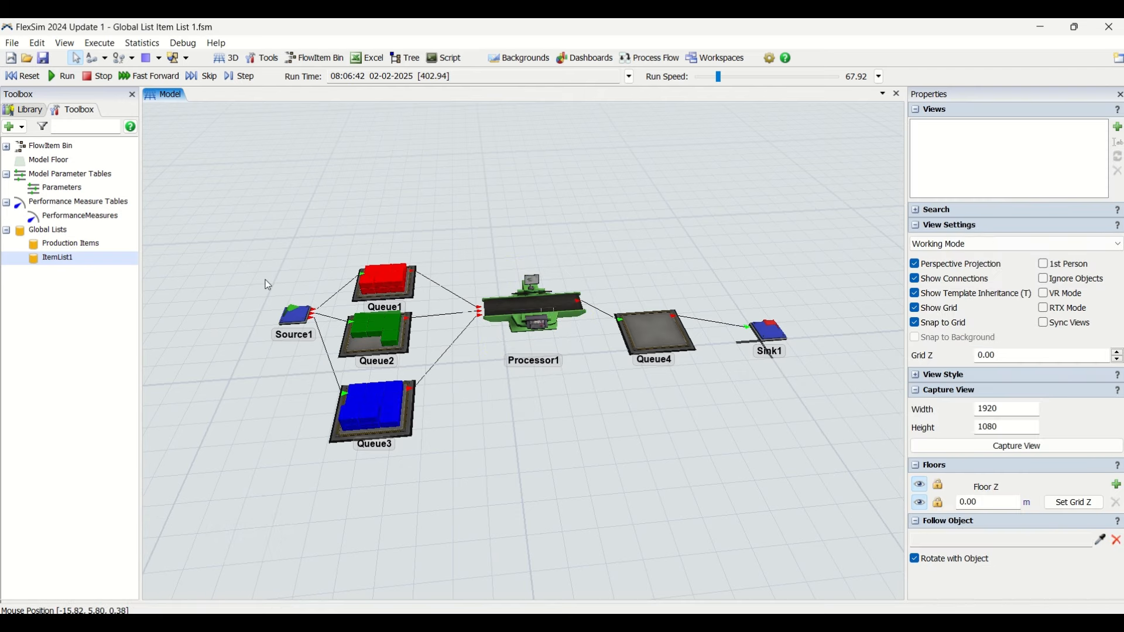
View the entries of the Production Items list, close its properties, and move the entries window clear of Processor1.
double_click(65, 244)
left_click(346, 217)
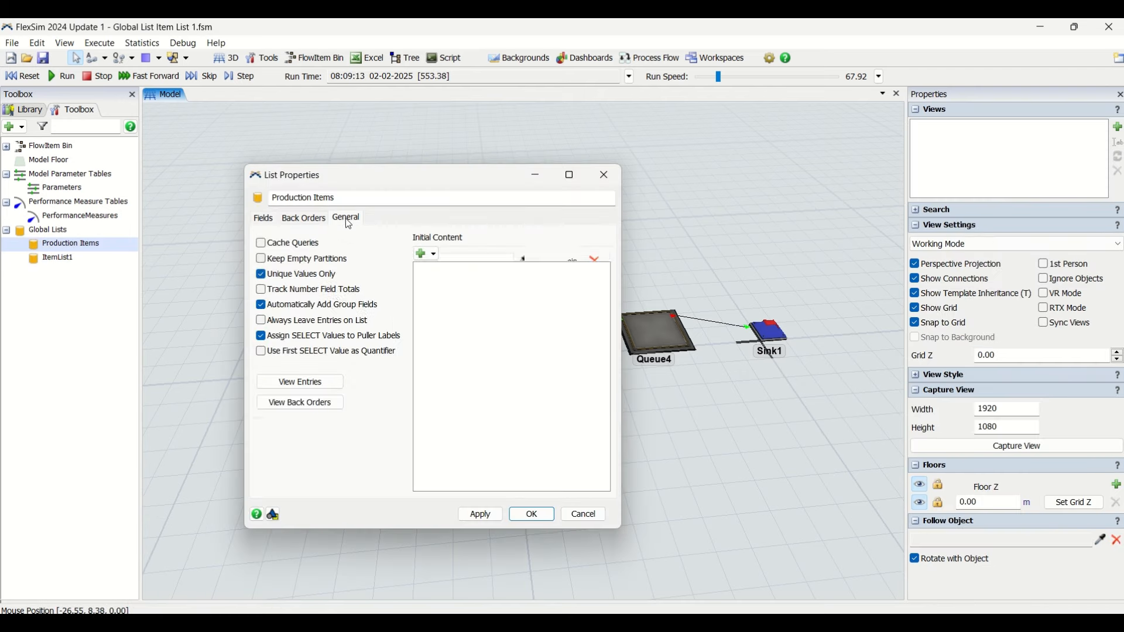
left_click(299, 382)
left_click(398, 175)
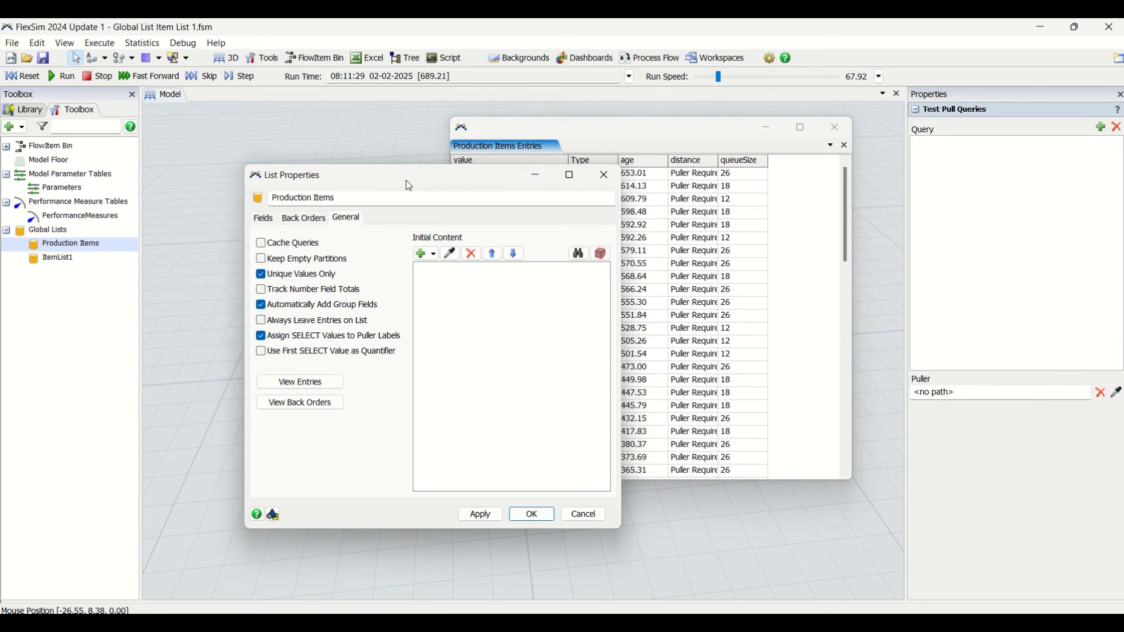
left_click(598, 183)
left_click_drag(687, 126, 320, 364)
left_click(511, 394)
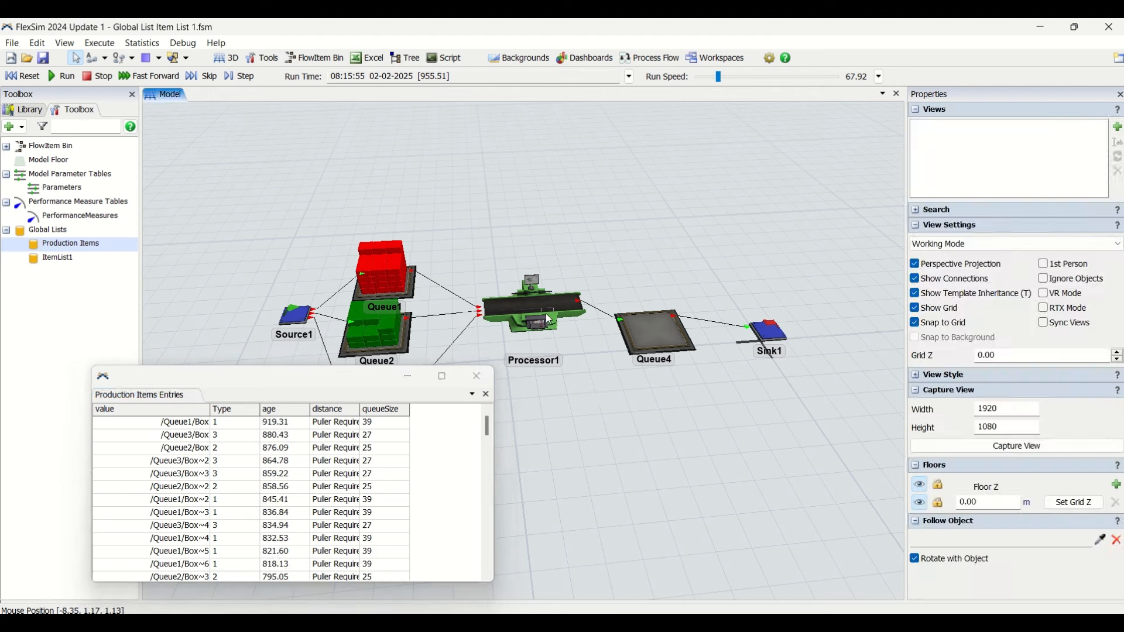
Reset the simulation and clear the pull query of Processor1.
left_click(526, 298)
left_click(22, 76)
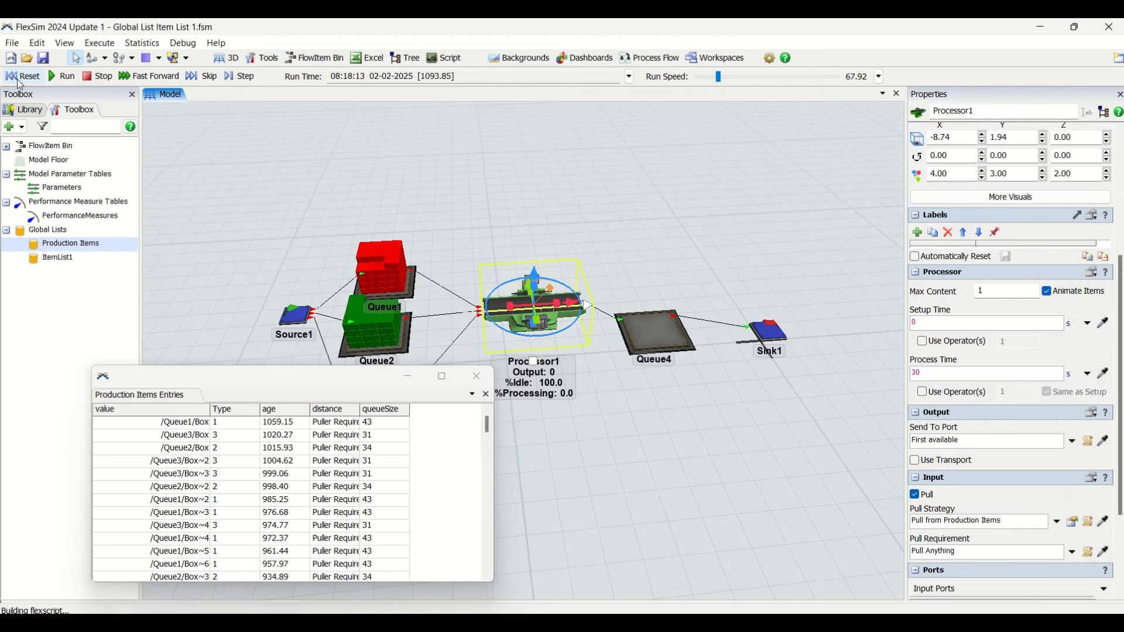
left_click(573, 360)
left_click(539, 297)
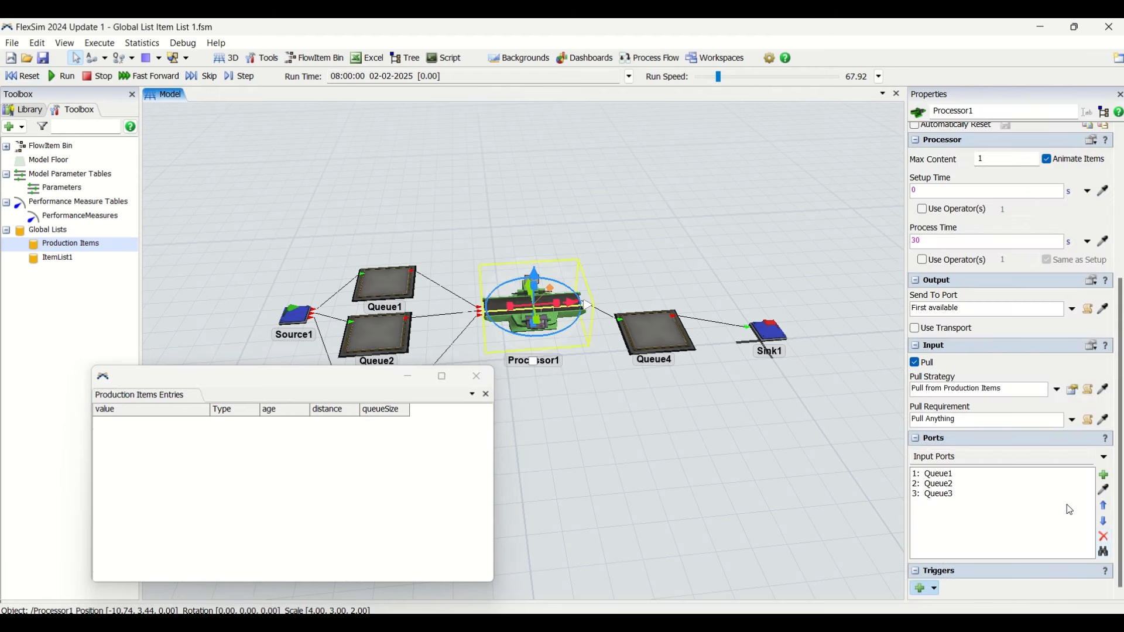
left_click(1057, 390)
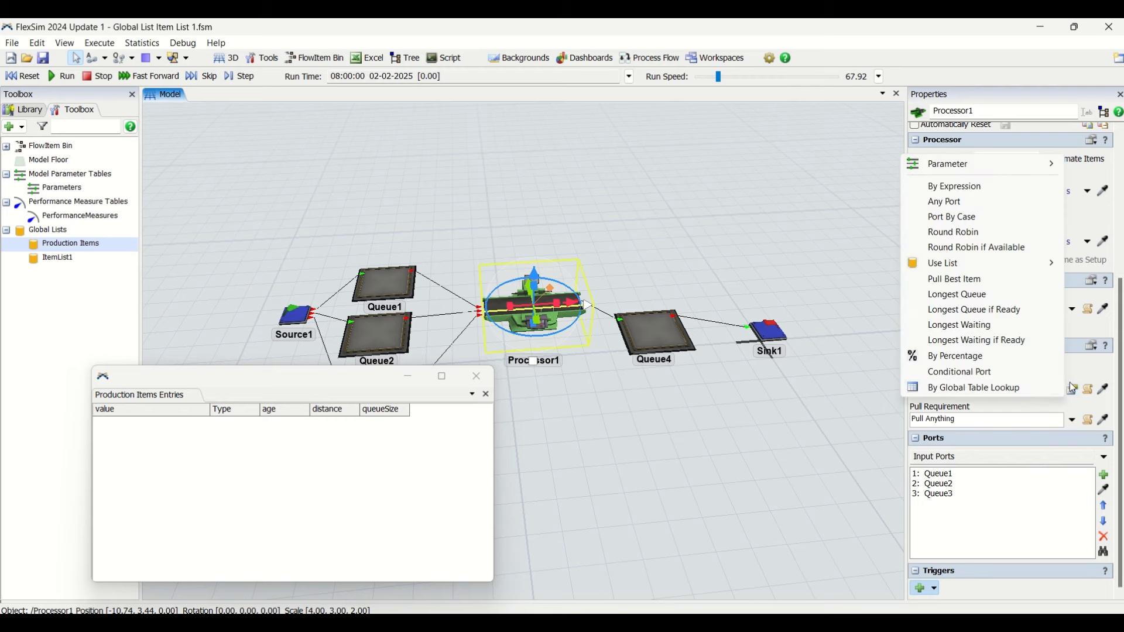
left_click(1056, 389)
key("ctrl+a")
key("BackSpace")
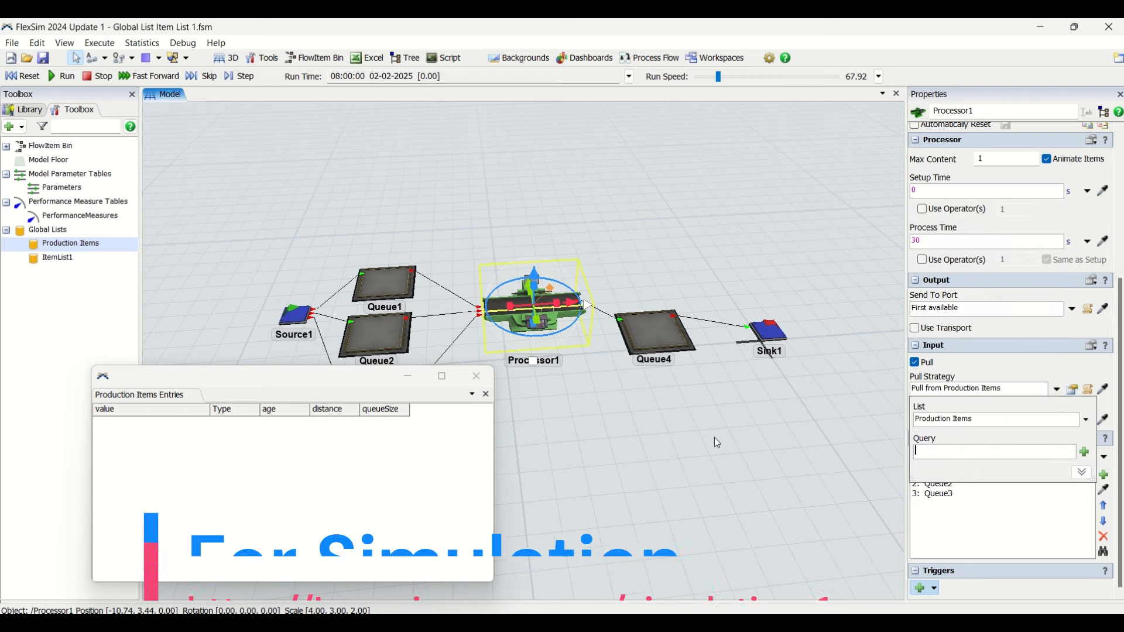
Add an age filter to Processor1's pull query reading WHERE age > 100.
left_click(1085, 452)
mouse_move(1042, 467)
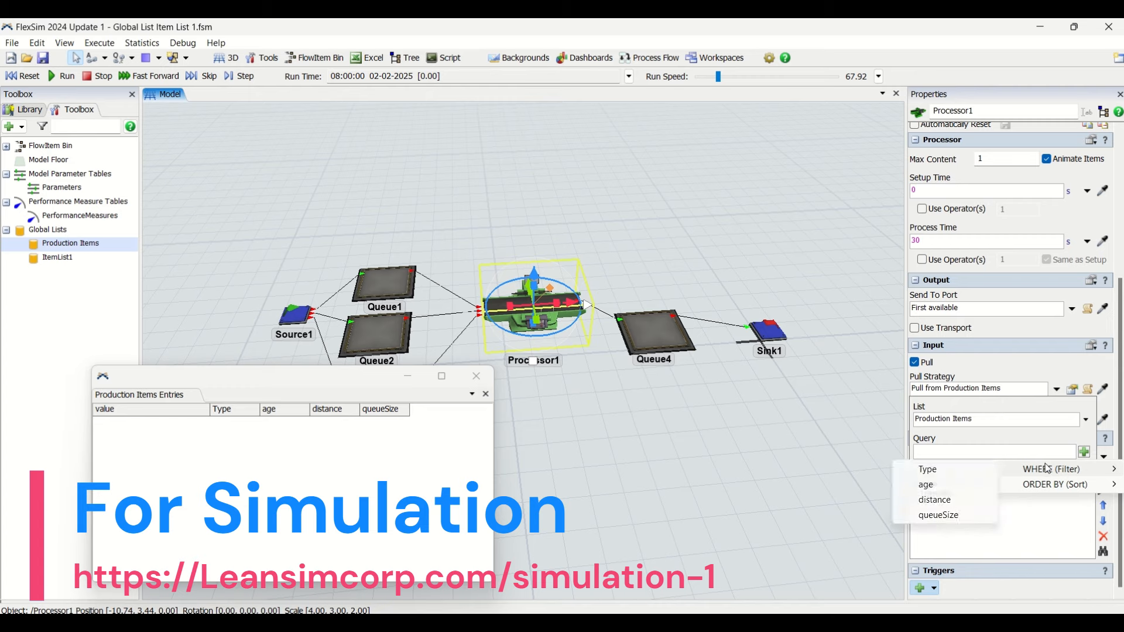
left_click(909, 489)
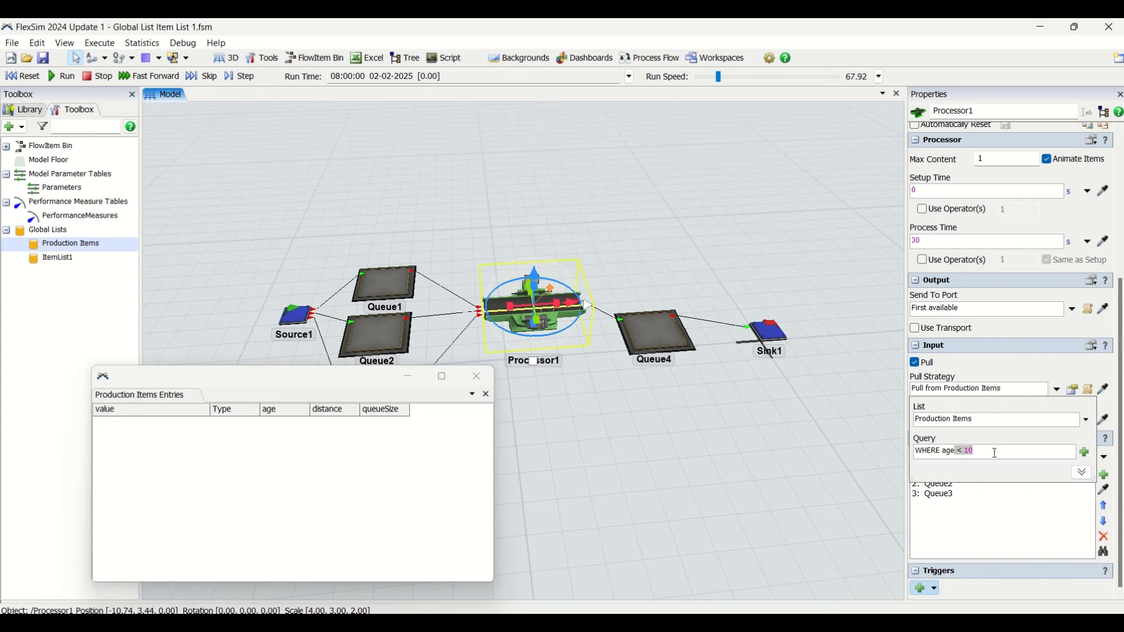
type("100")
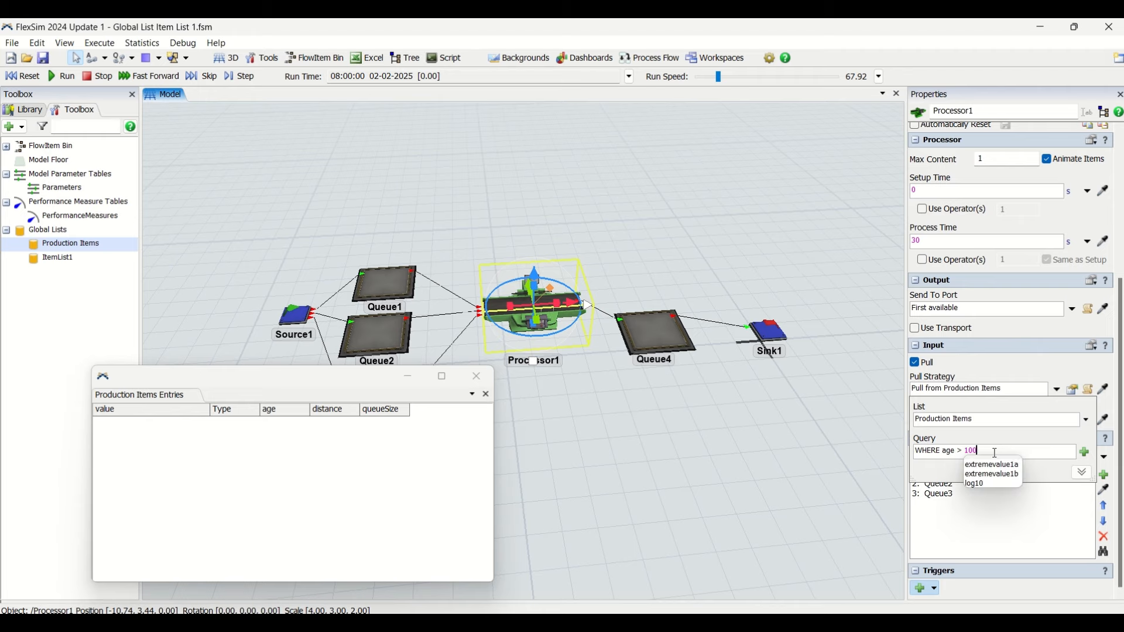
left_click(680, 460)
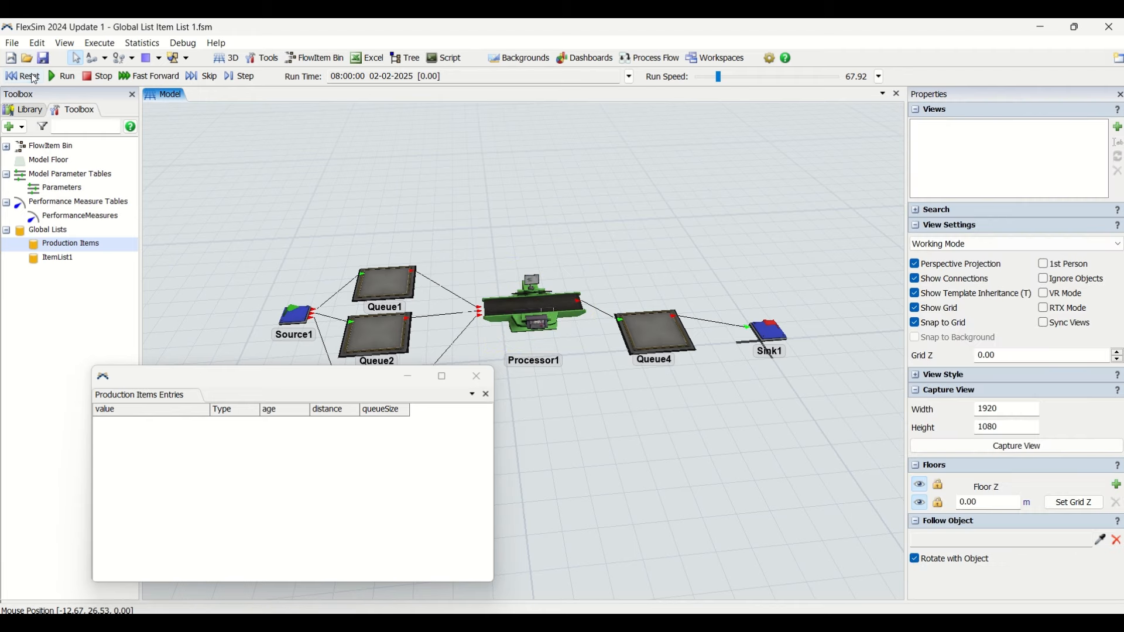
Reset and run the simulation, slowing the run speed to 2.65.
left_click(34, 79)
left_click(63, 76)
left_click_drag(716, 77, 707, 76)
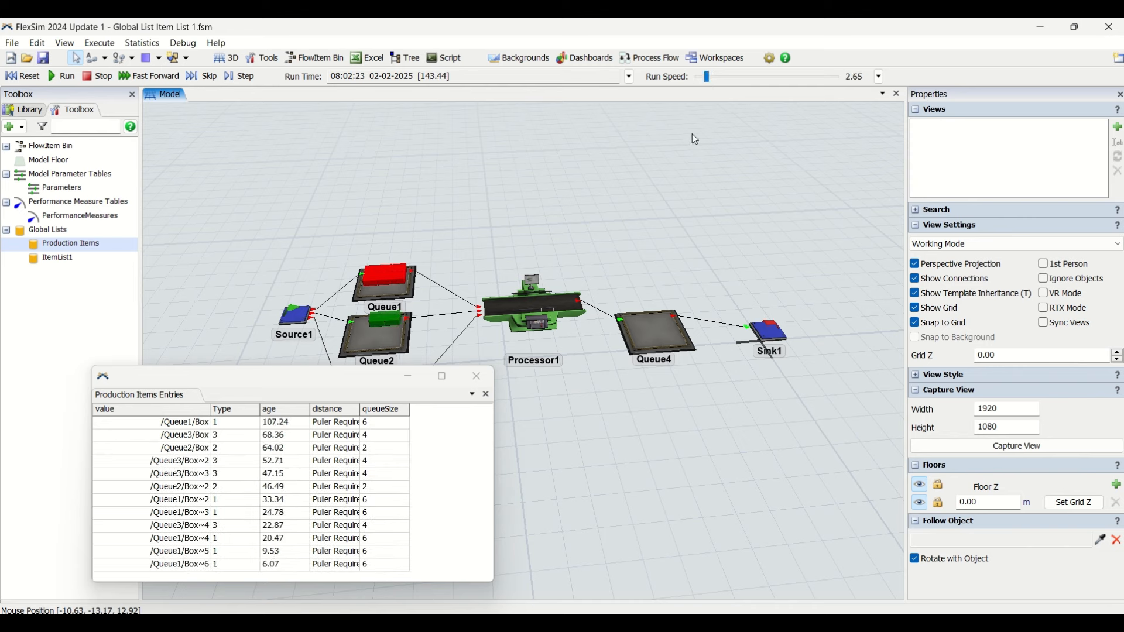
Check Processor1's pull query against the list entry ages while the simulation runs.
left_click(536, 300)
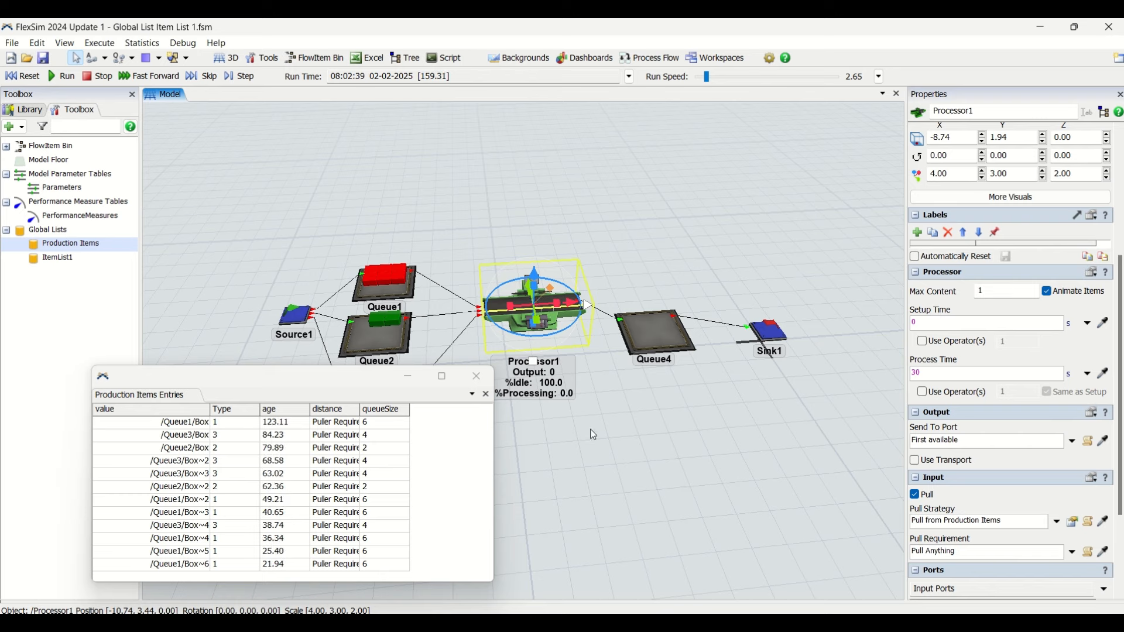
left_click(1063, 522)
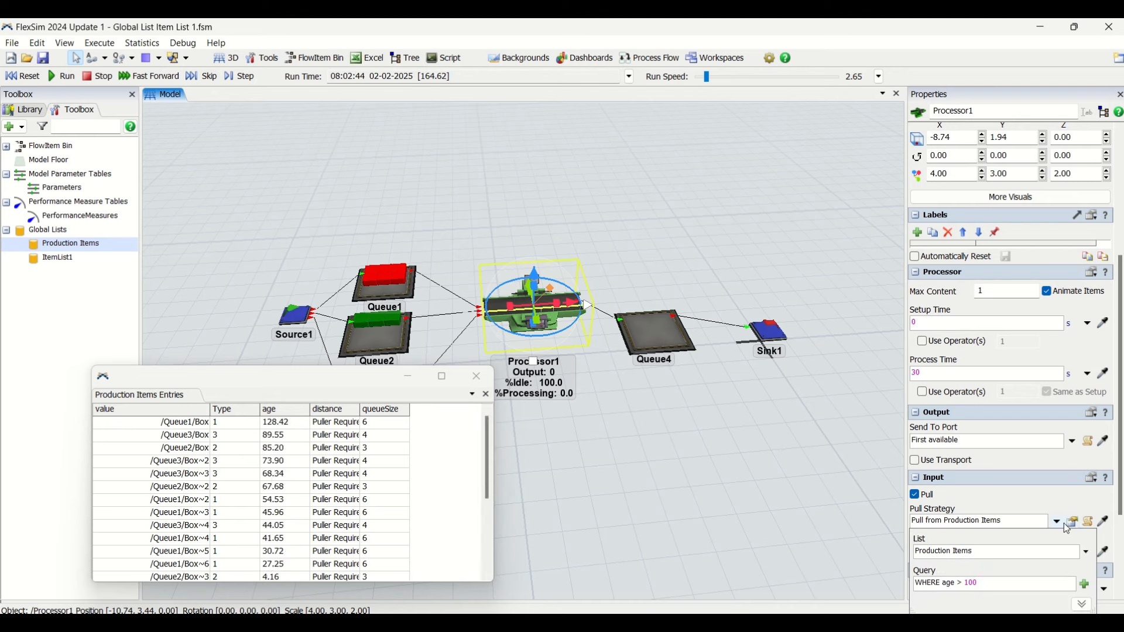
left_click(1000, 584)
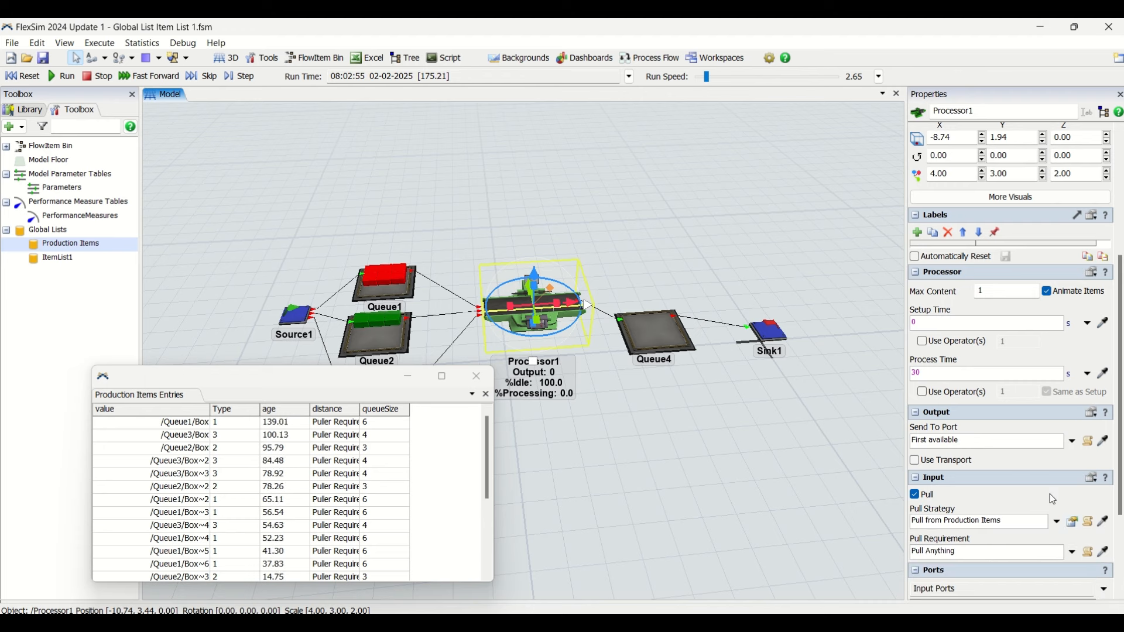
Reset and rerun the simulation at a run speed of 2.65, rechecking Processor1's pull query while it runs.
left_click(17, 82)
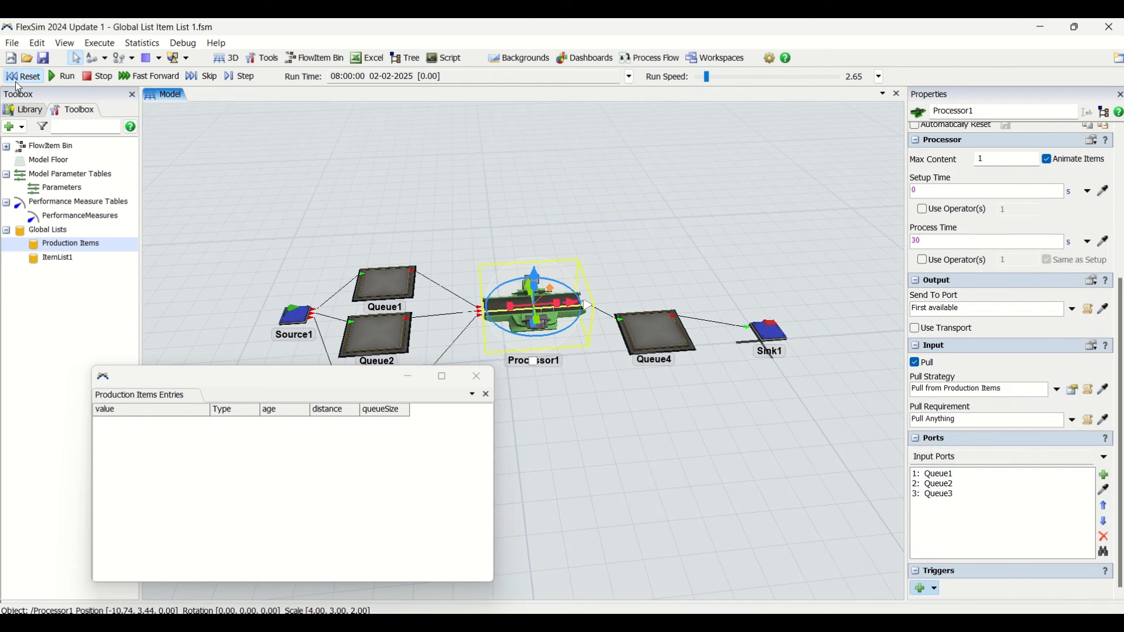
left_click(61, 77)
left_click_drag(728, 81, 706, 80)
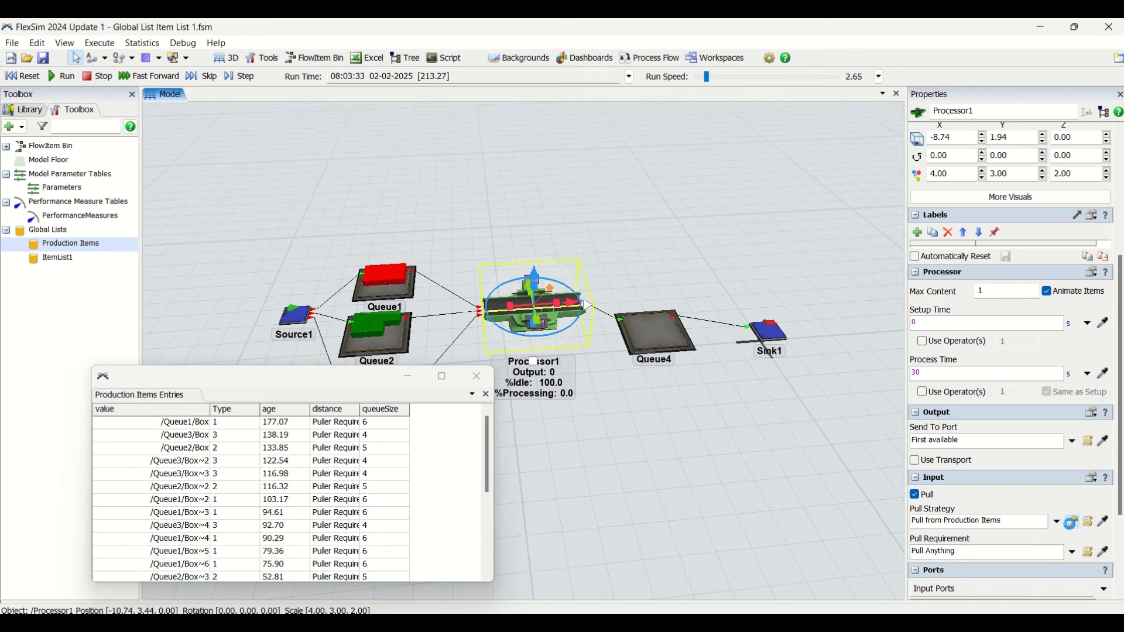
left_click(1072, 523)
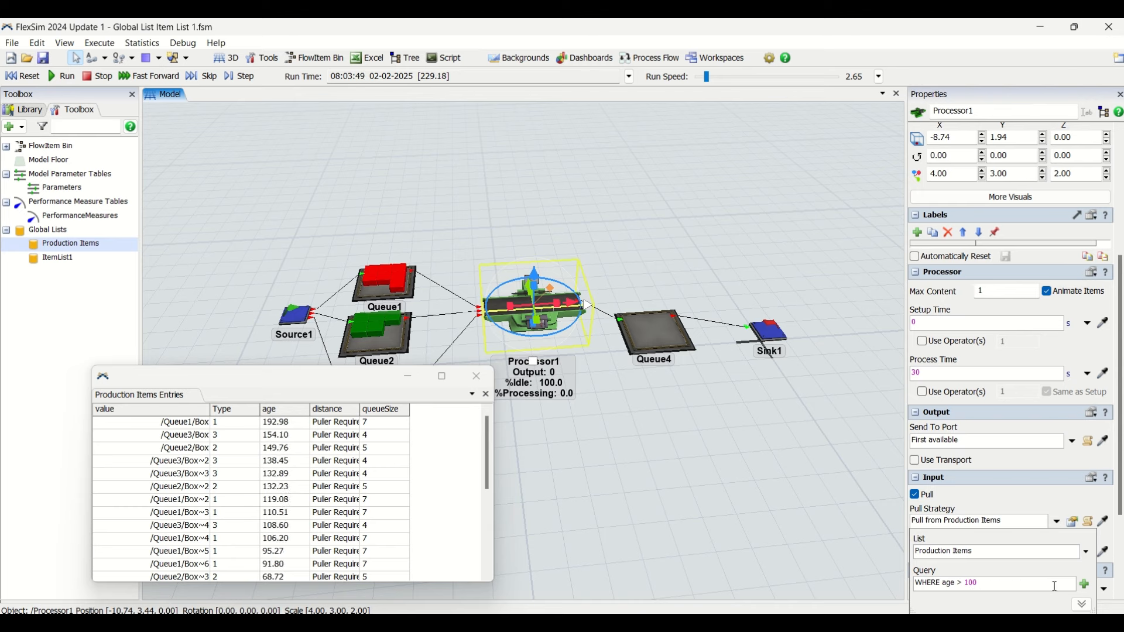
left_click(719, 431)
Check the list chosen for Queue2's Send To Port and inspect Queue3's output settings.
left_click_drag(460, 231, 508, 195)
left_click(457, 284)
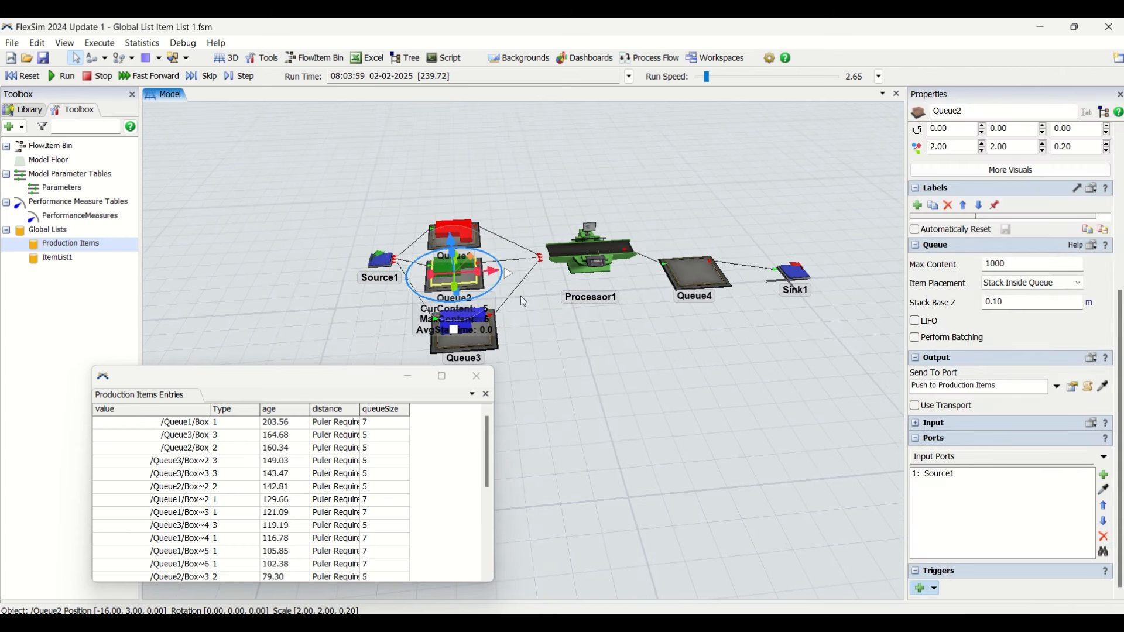
left_click(1073, 389)
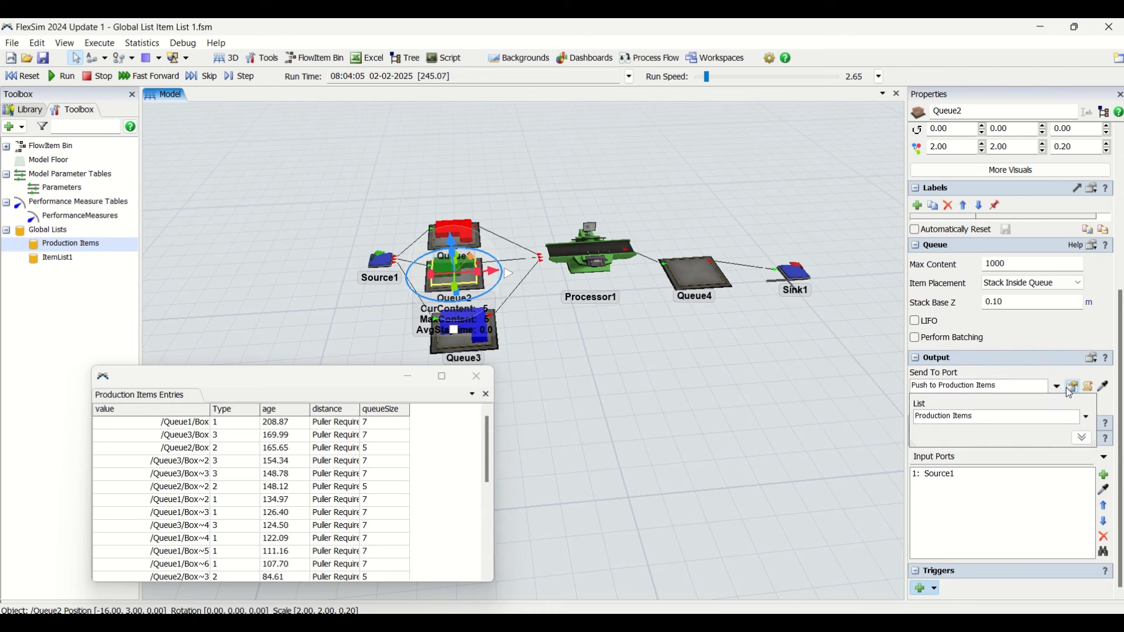
left_click(491, 347)
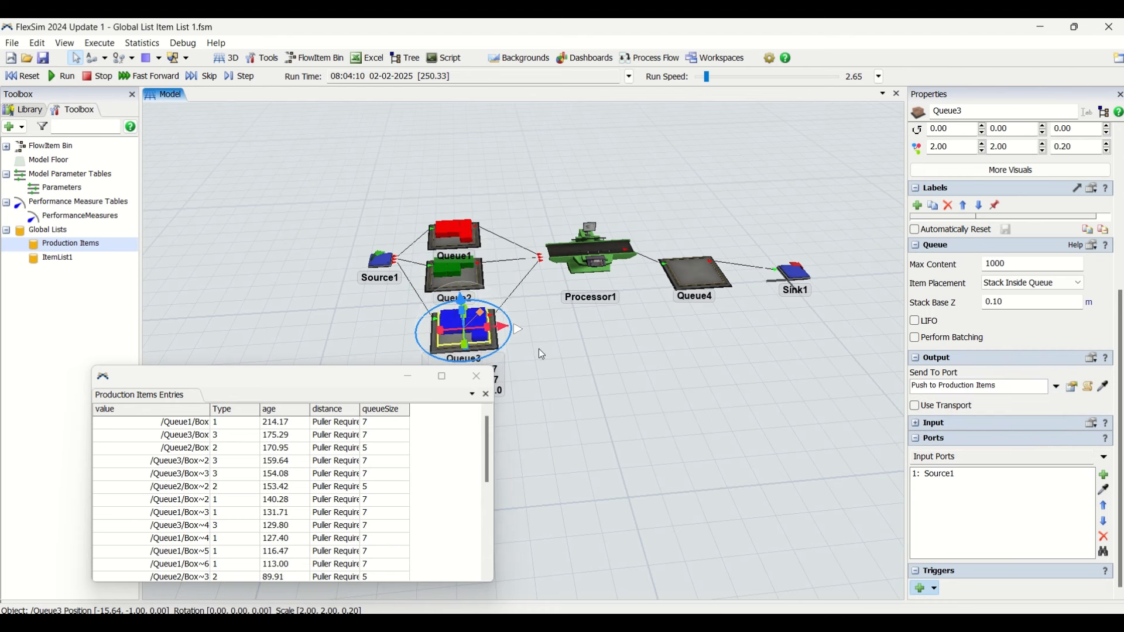
Set Processor1's pull strategy to pull from the Production Items list with the query WHERE age < 10.
left_click(580, 265)
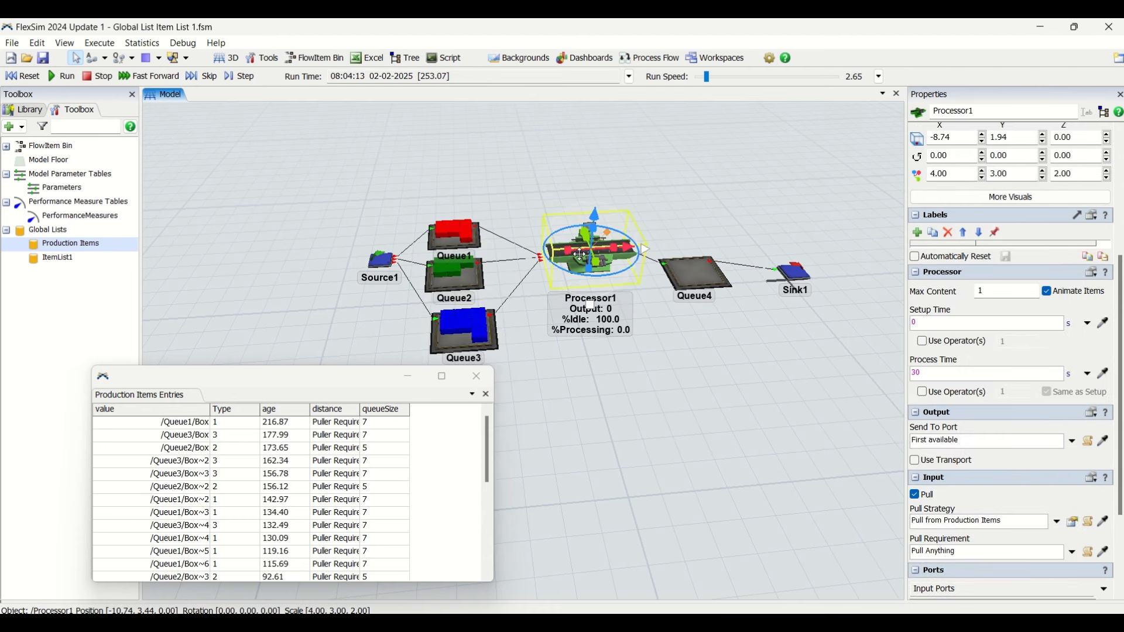
left_click(1056, 518)
mouse_move(1006, 395)
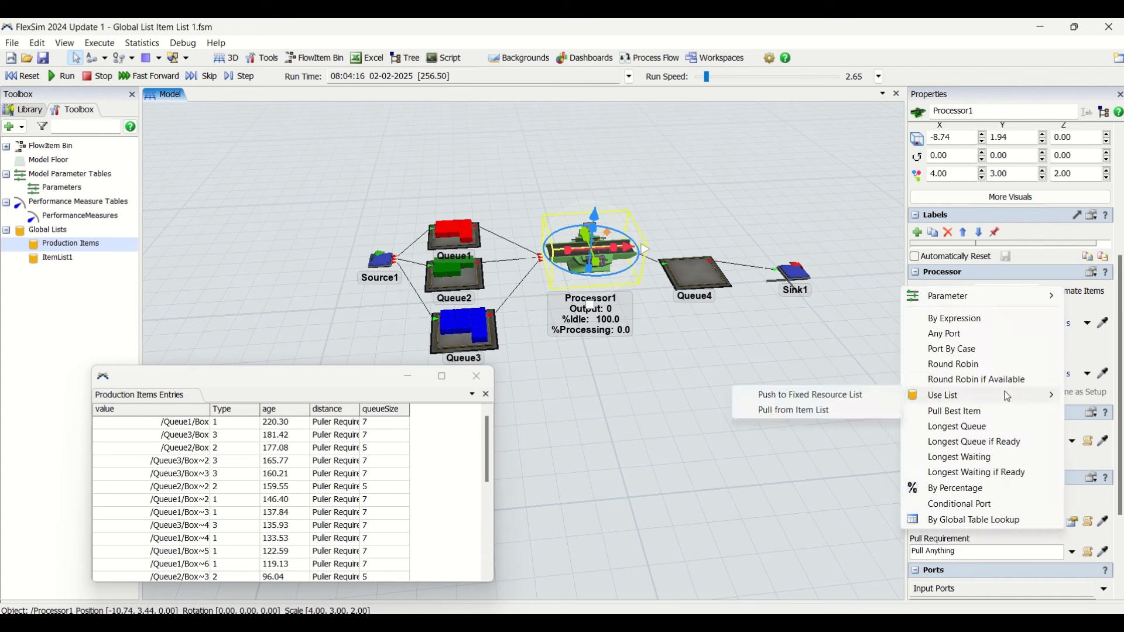
left_click(771, 411)
left_click(1087, 587)
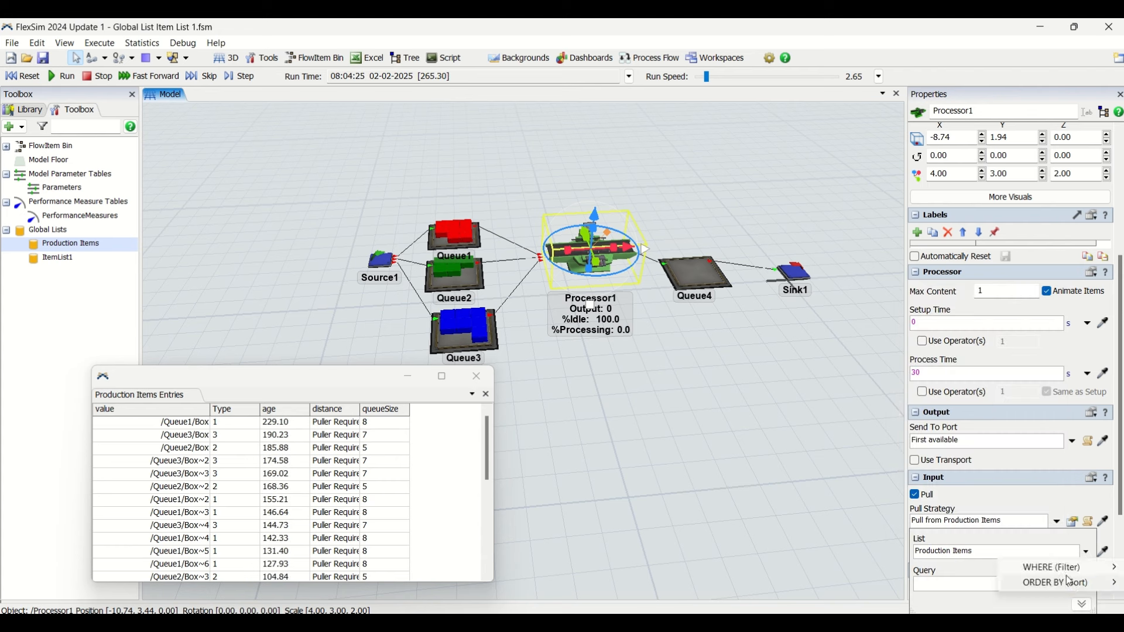
mouse_move(1064, 577)
left_click(943, 585)
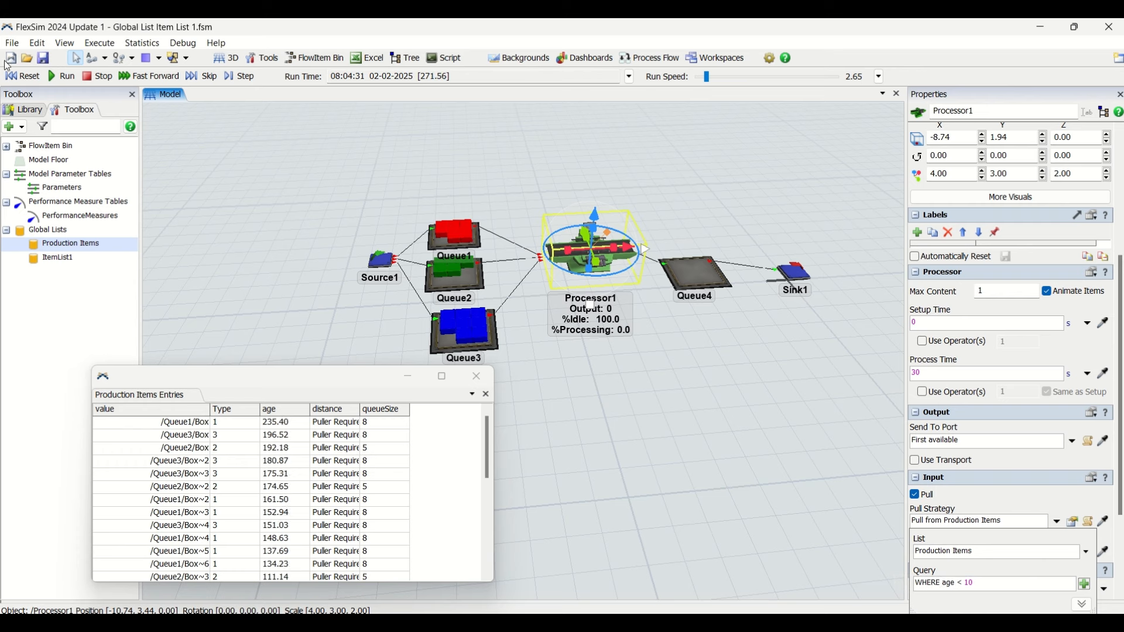
Reset and run the simulation, raising the run speed to 28.59.
left_click(12, 75)
left_click(63, 77)
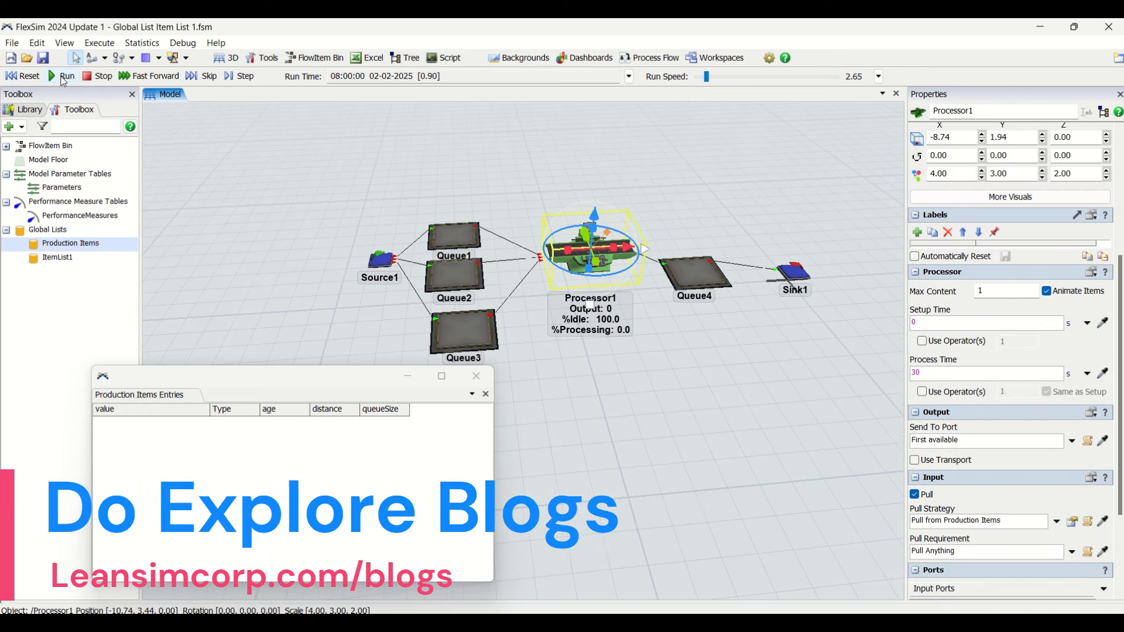
mouse_move(695, 370)
right_mouse_down()
mouse_move(700, 390)
mouse_move(691, 381)
mouse_move(715, 371)
right_mouse_up()
left_click_drag(716, 374, 664, 357)
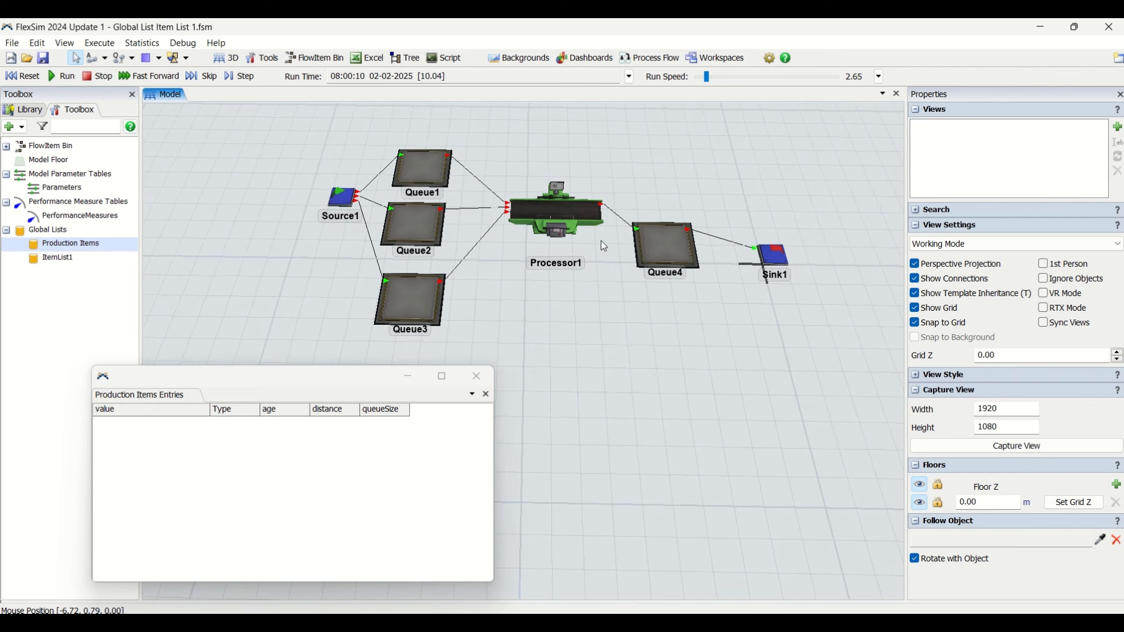
left_click(573, 219)
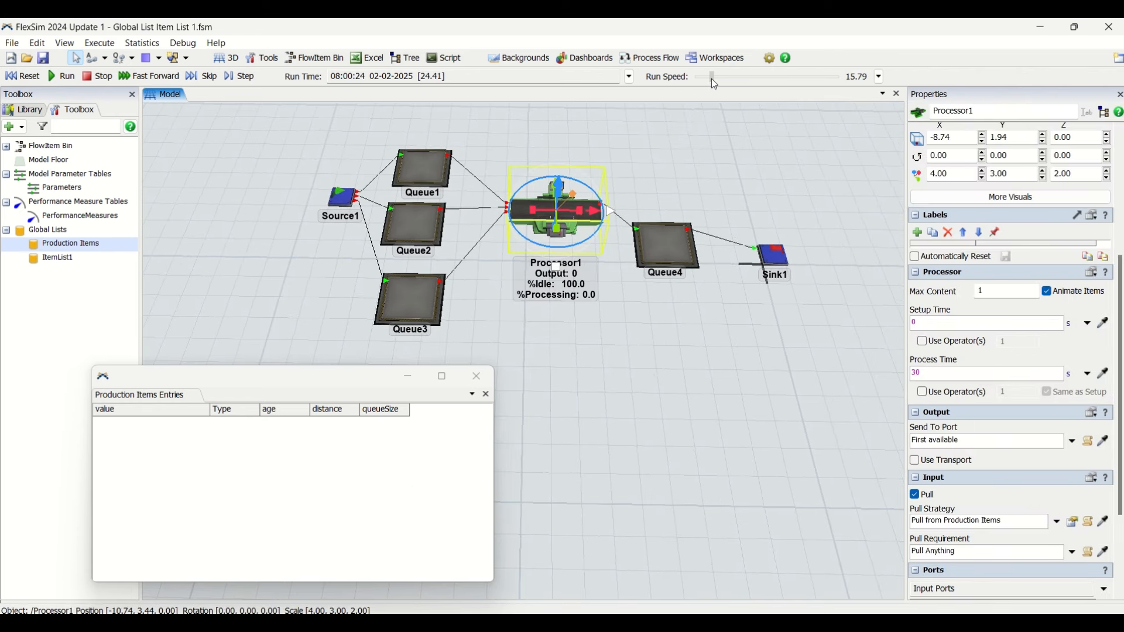
left_click_drag(714, 79, 716, 78)
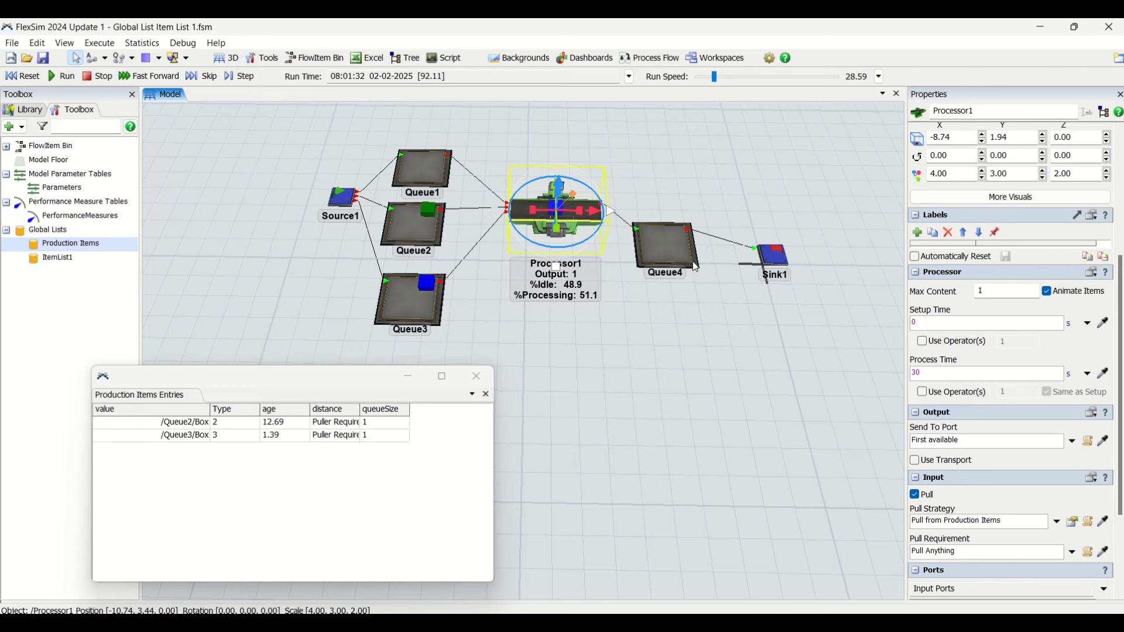
Slow the run speed to 2.65 and compare the types and ages of the waiting Production Items entries.
left_click(673, 319)
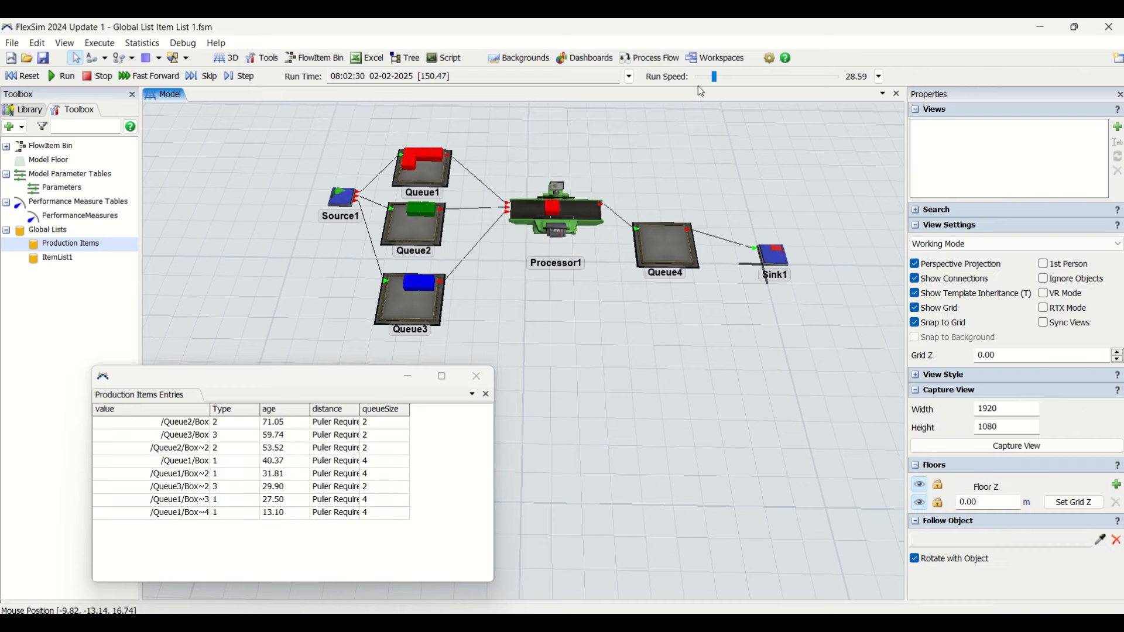
left_click_drag(714, 79, 708, 78)
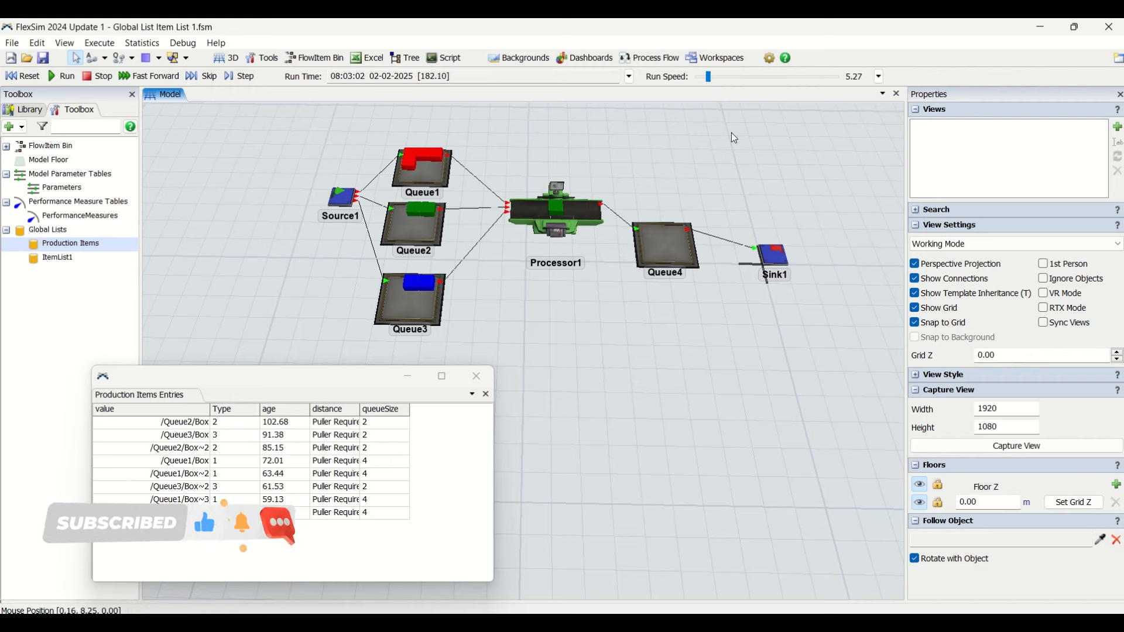
left_click_drag(708, 78, 708, 77)
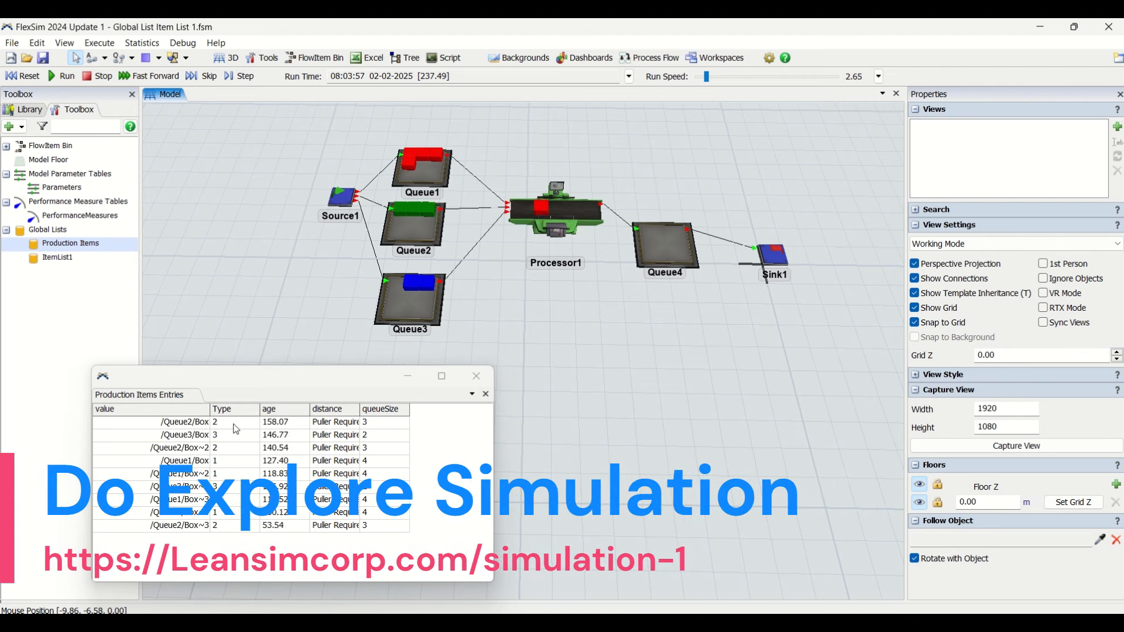
left_click(256, 516)
left_click_drag(254, 513, 385, 518)
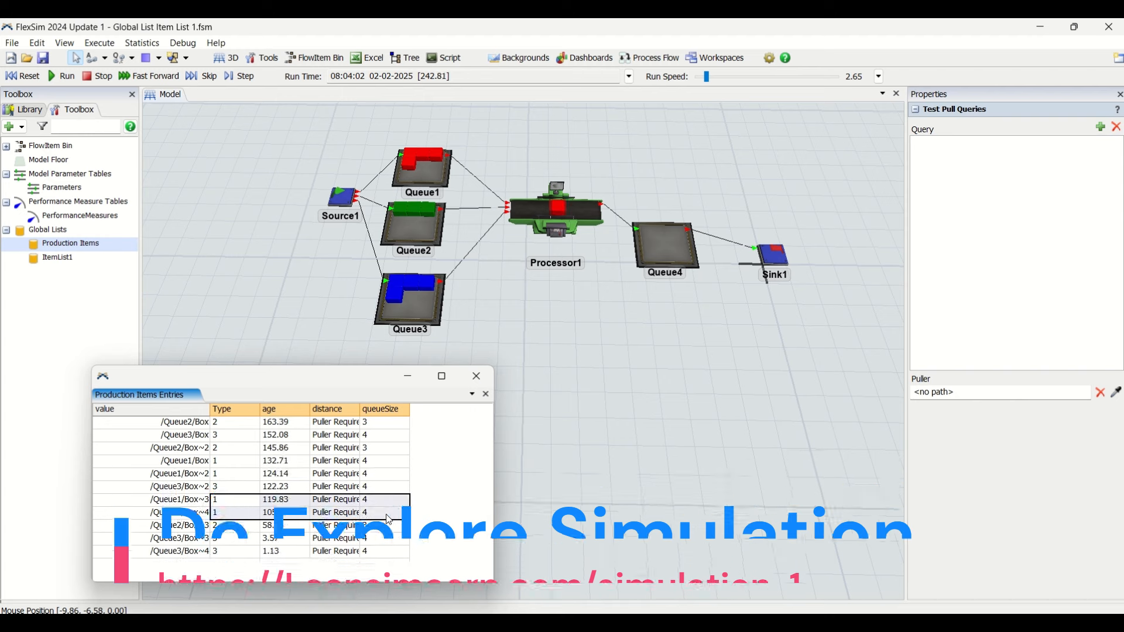
left_click_drag(233, 566, 386, 548)
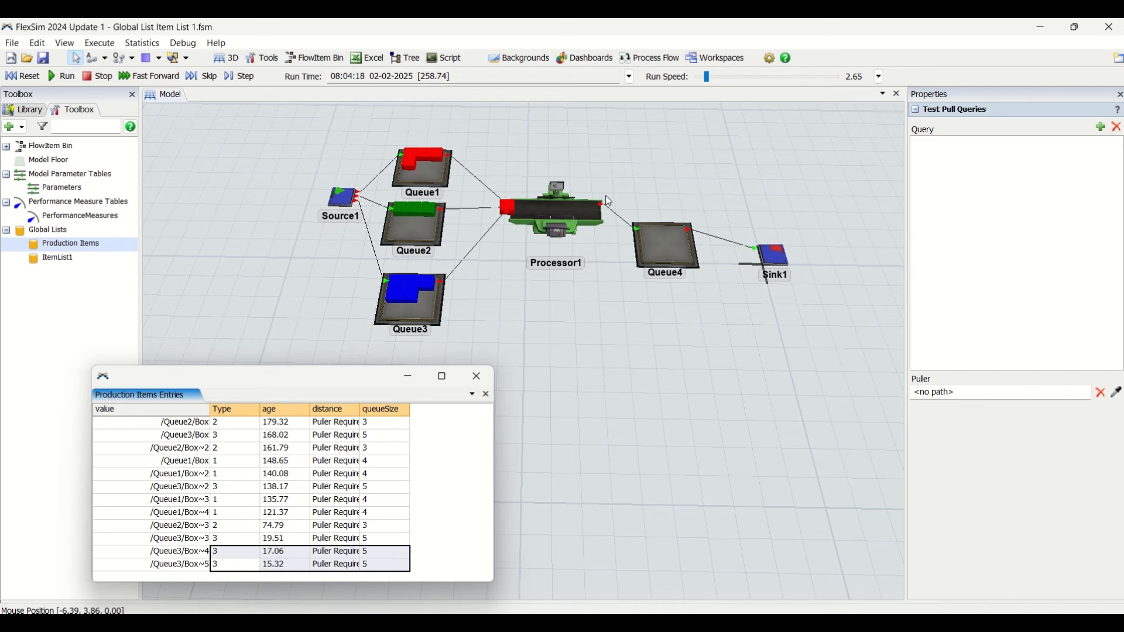
Check Processor1's pull query and examine the ages of the newest Production Items entries against it.
left_click(573, 205)
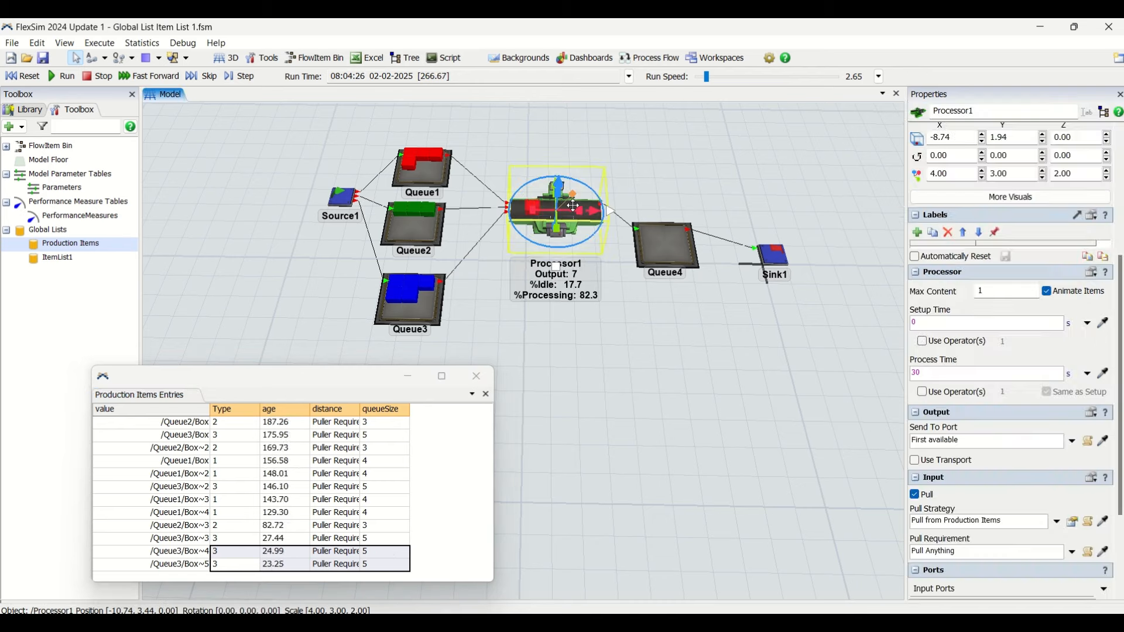
left_click(1073, 523)
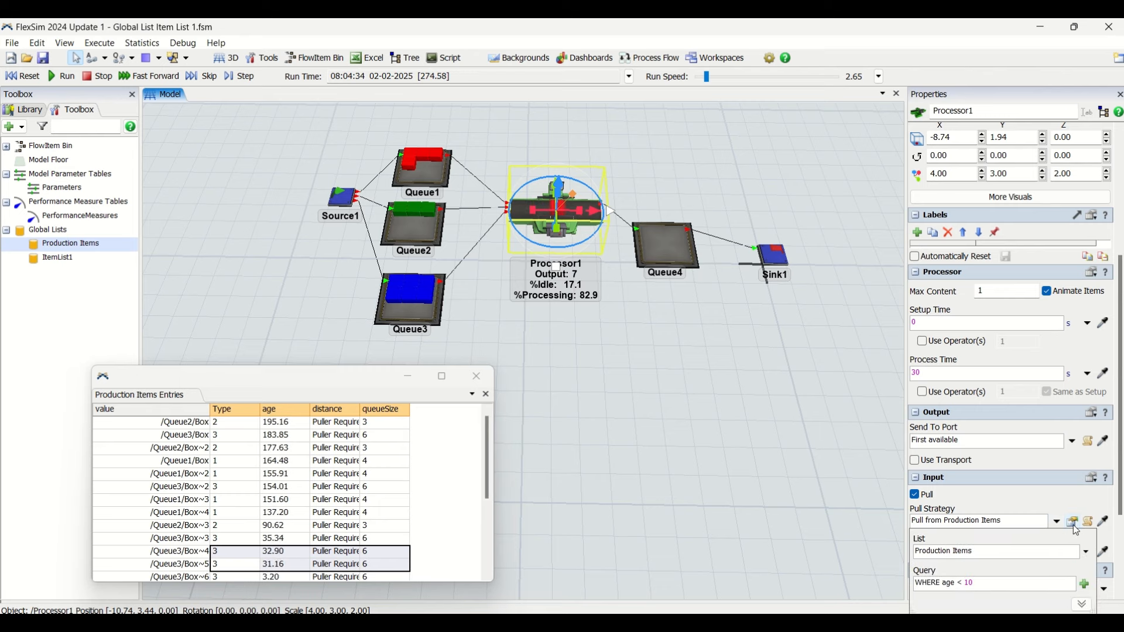
scroll(394, 474, "down", 2)
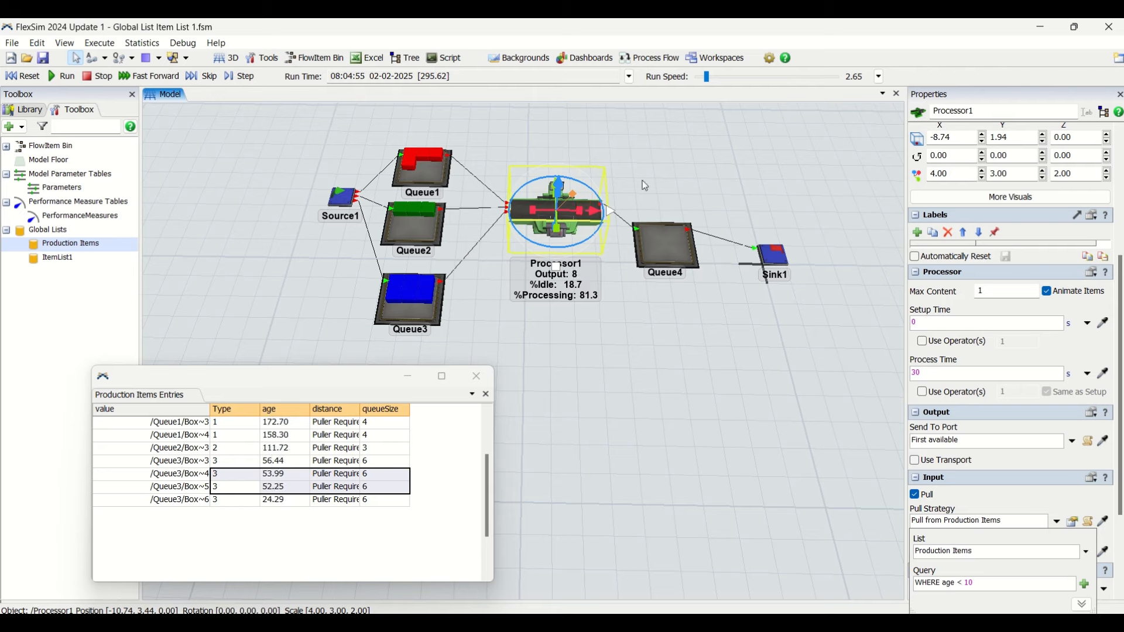
left_click(611, 358)
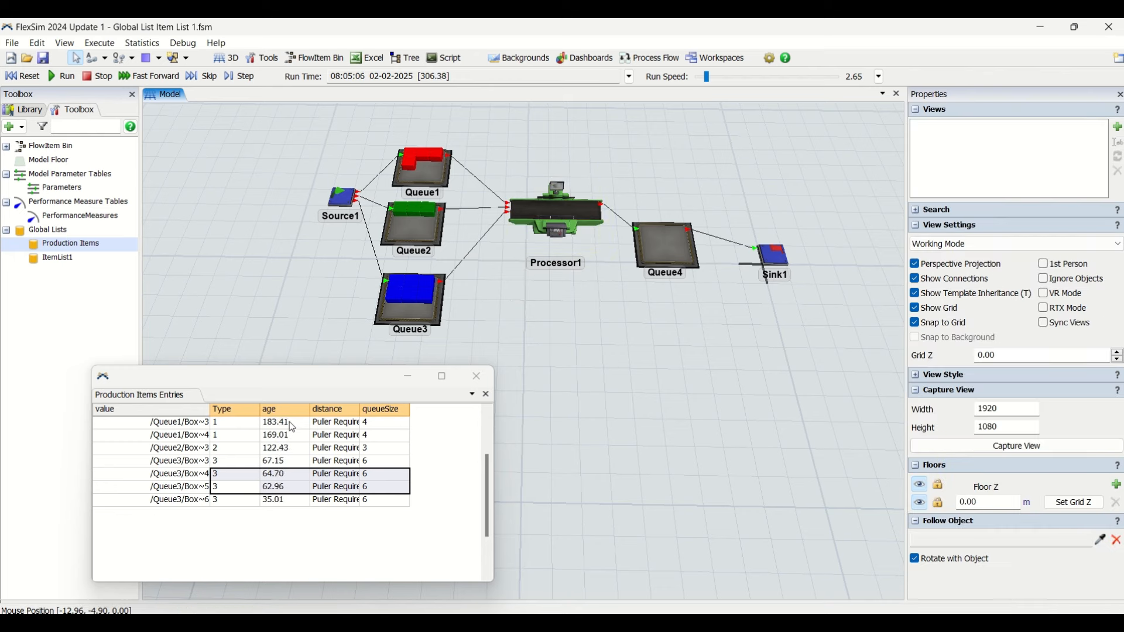
left_click_drag(292, 427, 287, 515)
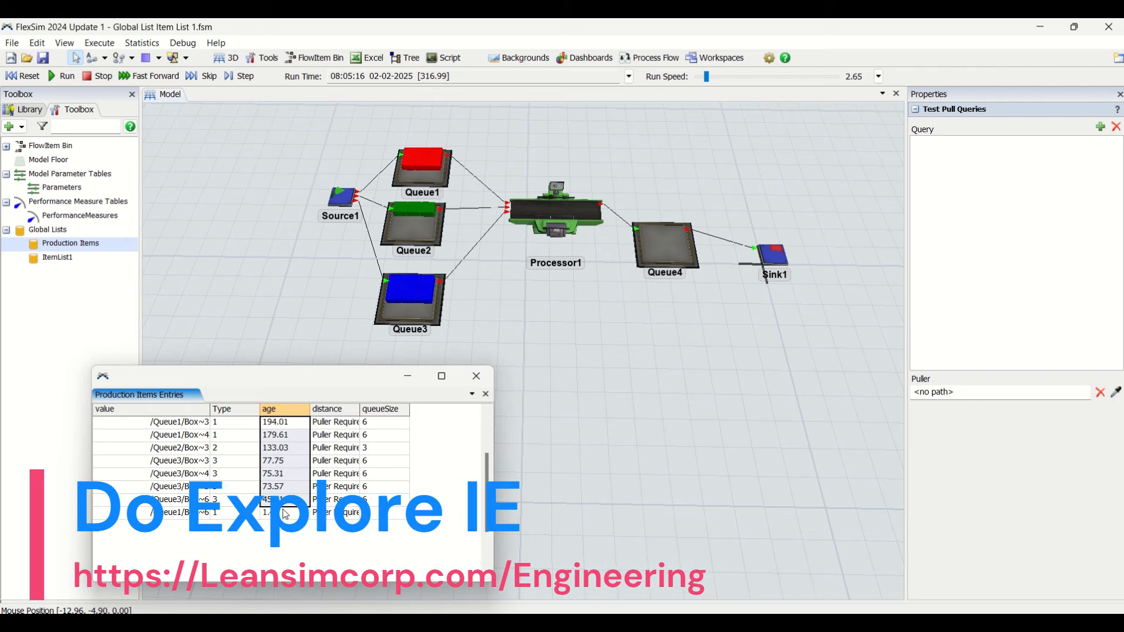
left_click(285, 515)
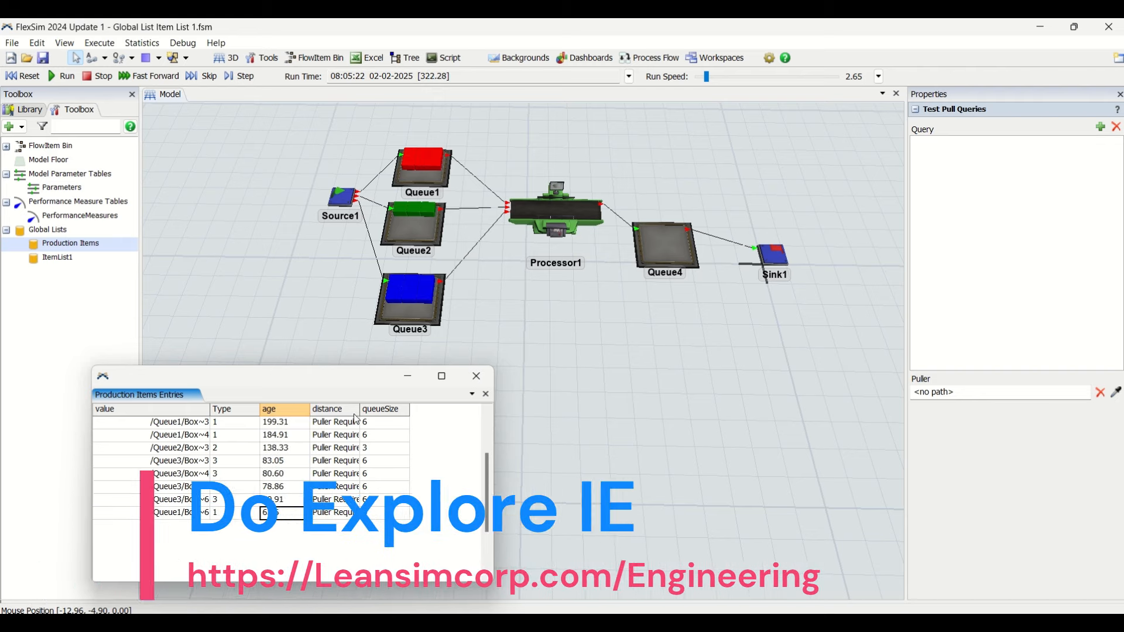
Open the Production Items list's general properties, view its entries and back orders, and close both views.
double_click(69, 245)
left_click(351, 218)
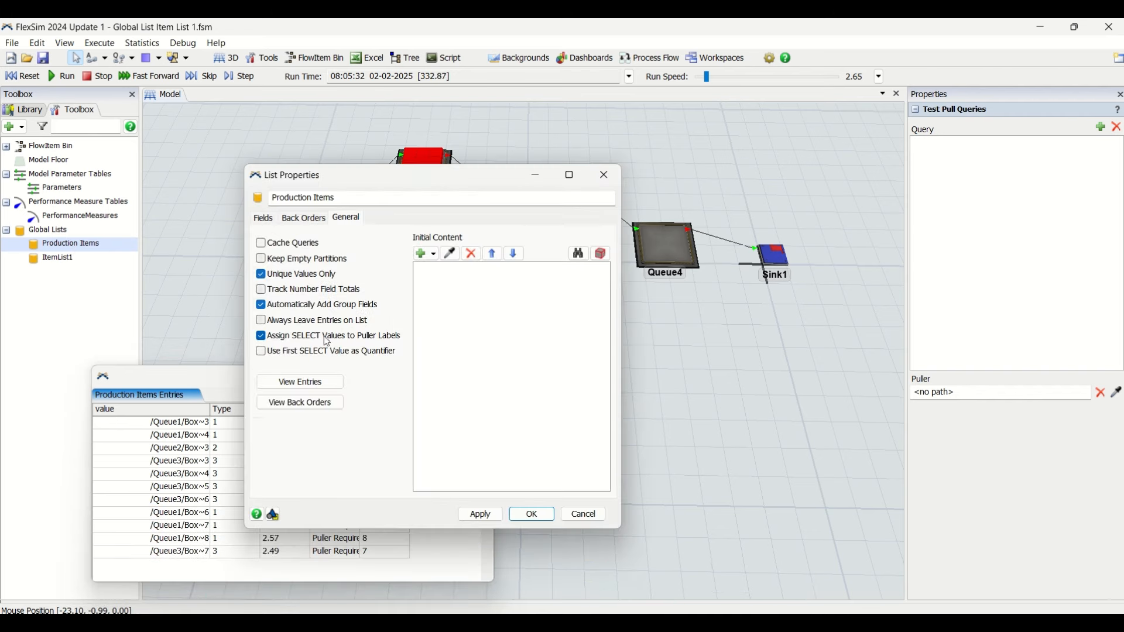
left_click(300, 382)
left_click(310, 409)
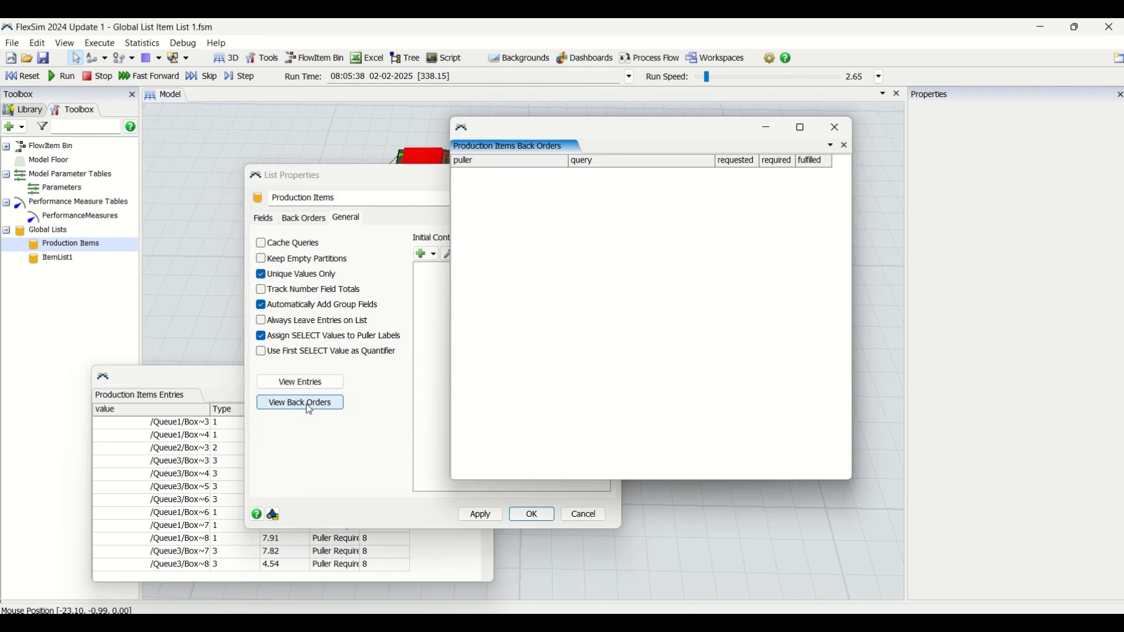
left_click_drag(571, 127, 588, 229)
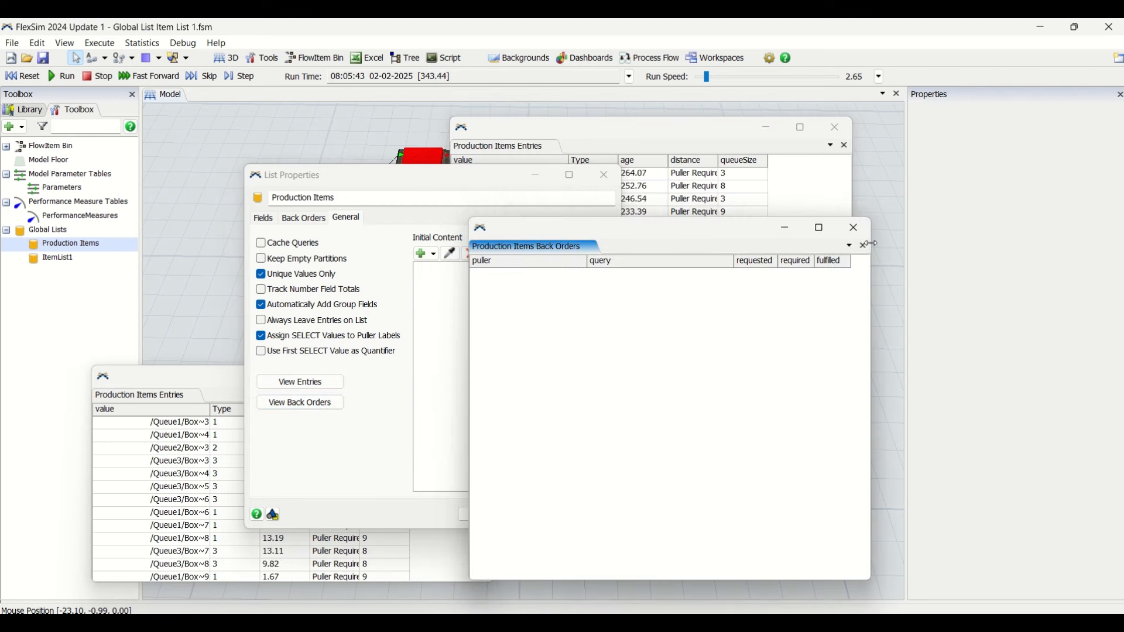
left_click(851, 230)
left_click_drag(491, 177, 281, 165)
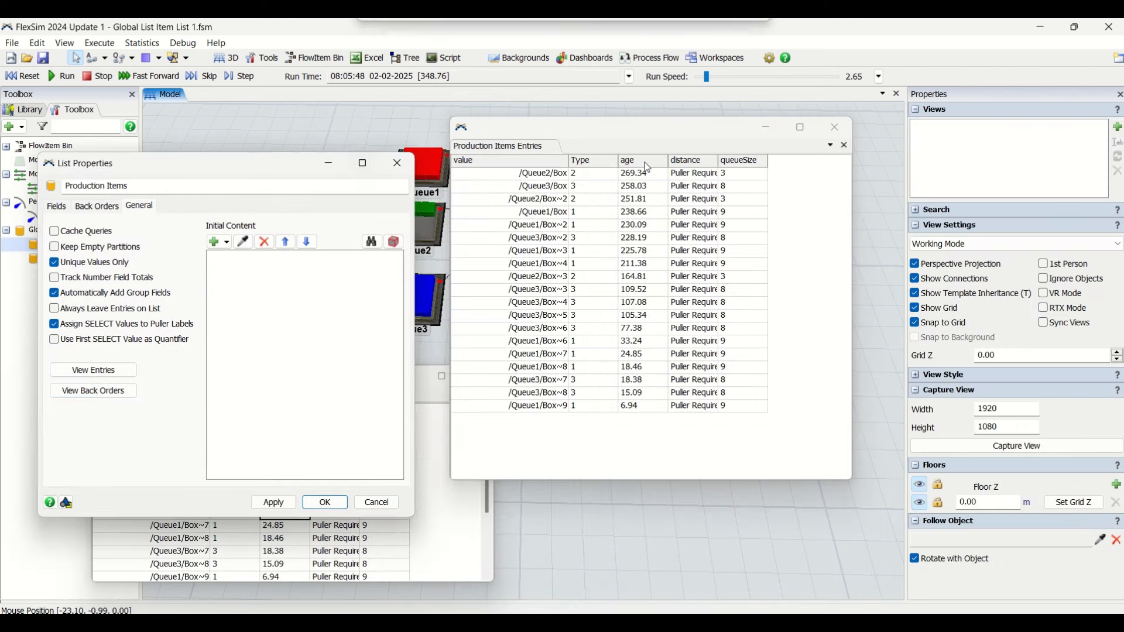
left_click_drag(642, 139, 632, 375)
left_click(829, 362)
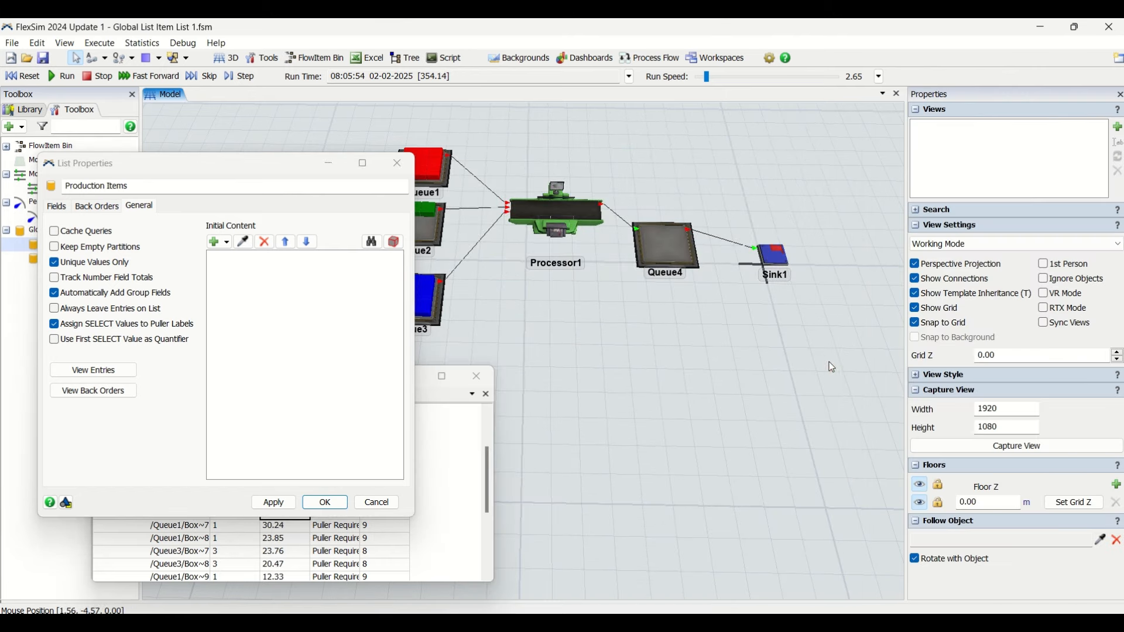
Review the Production Items list's field definitions alongside its current entries.
left_click(564, 207)
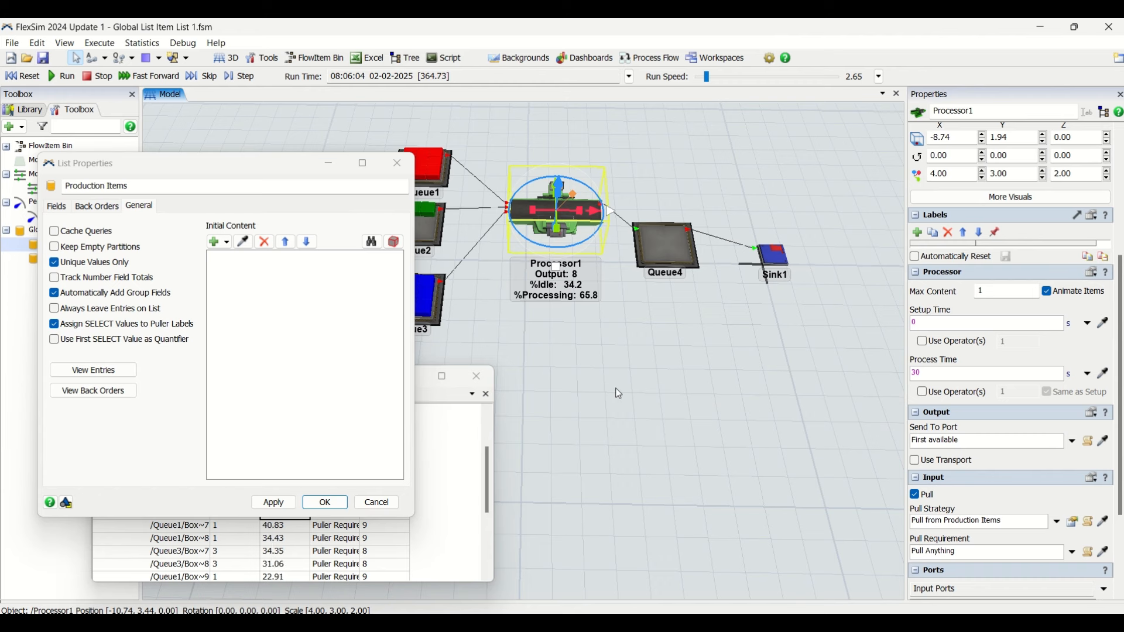
left_click_drag(659, 427, 697, 402)
left_click(63, 208)
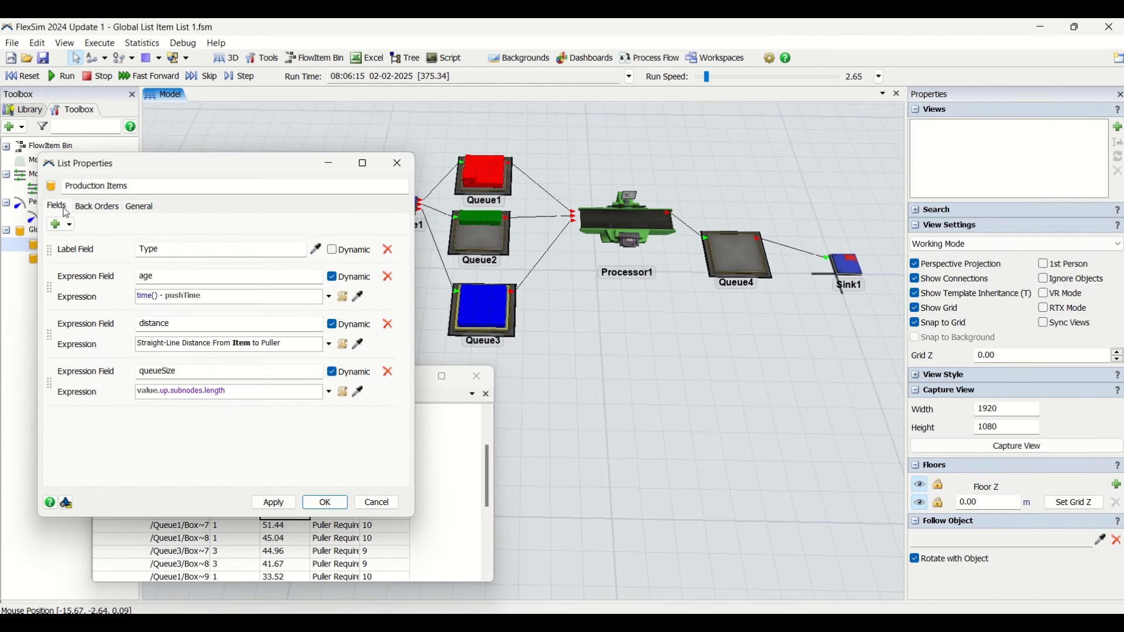
left_click(454, 457)
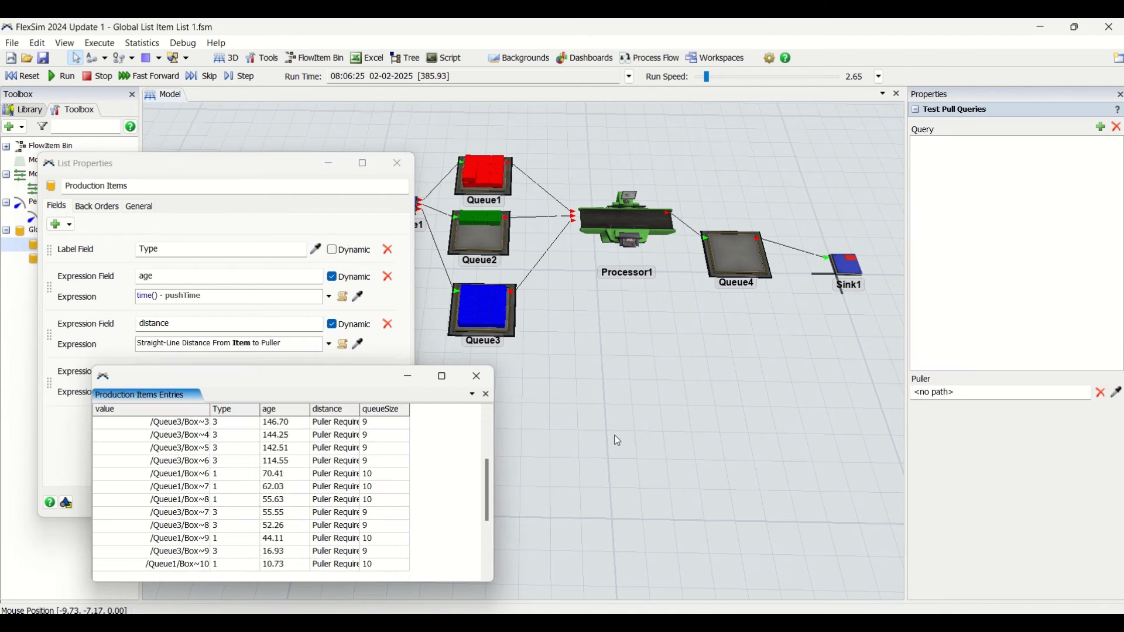
Change Processor1's pull query to WHERE age > 10.
left_click(606, 212)
left_click(607, 211)
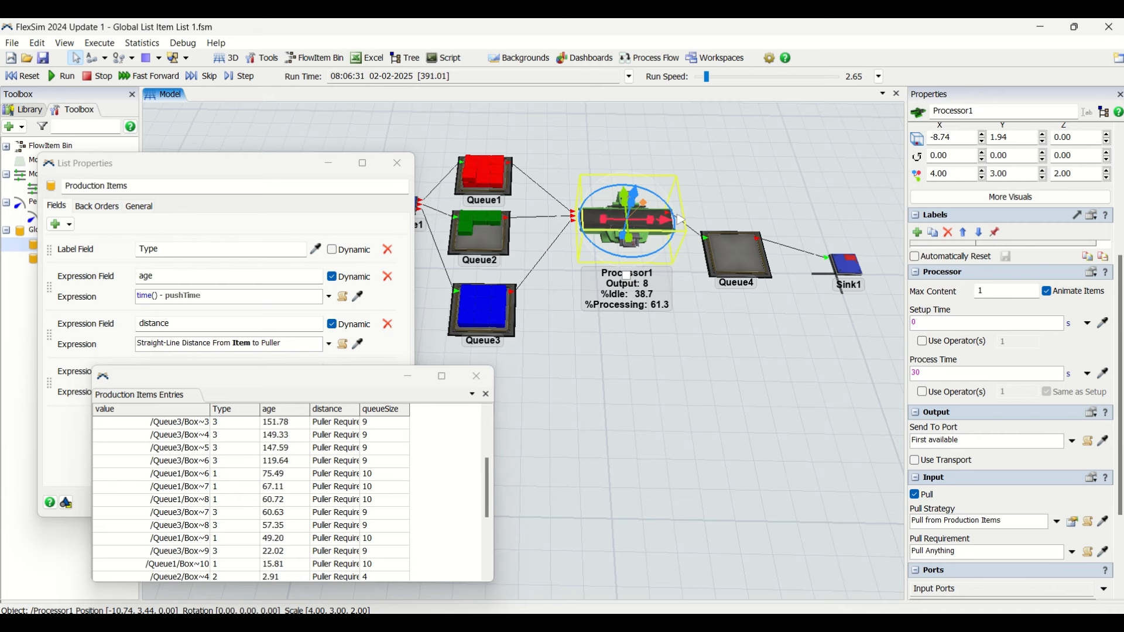
left_click(1074, 524)
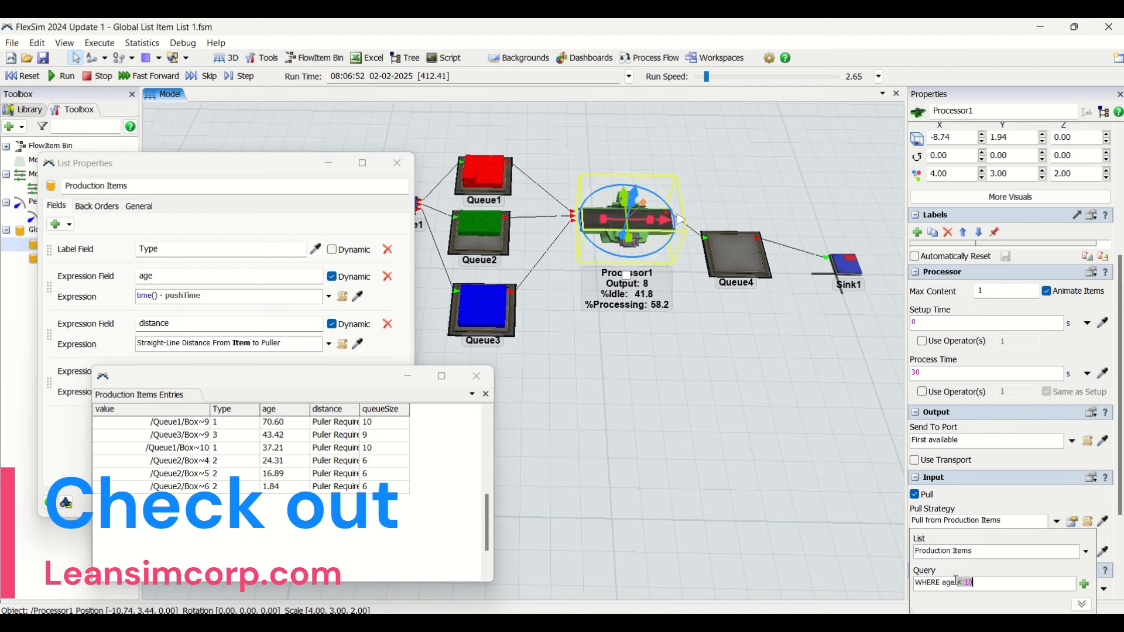
type(">")
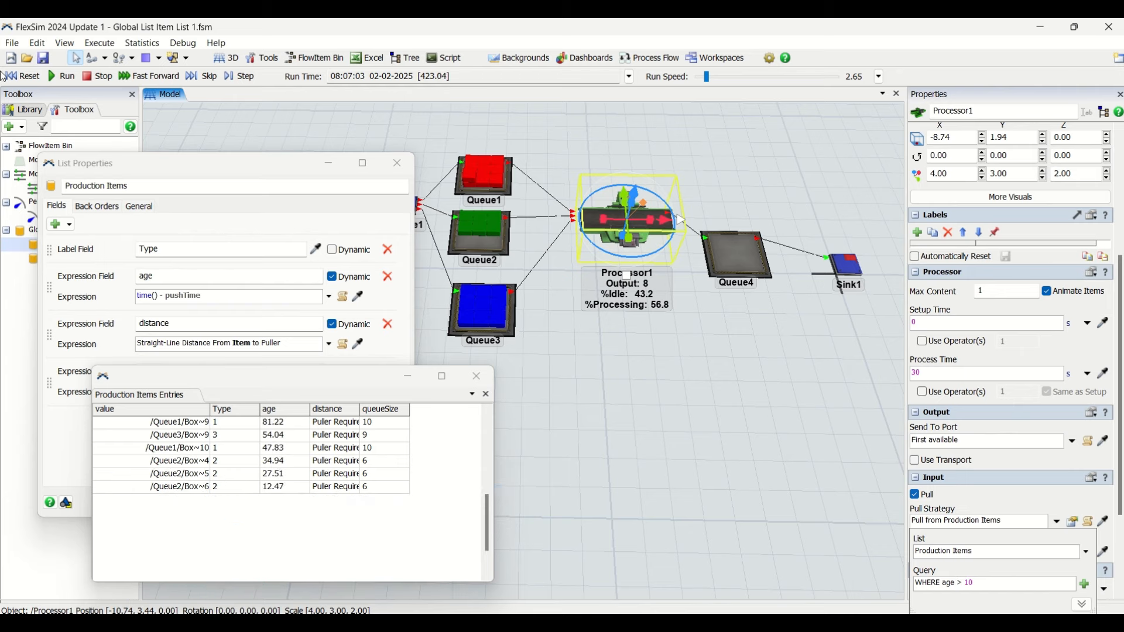
Reset and run the simulation with the run speed adjusted to 67.92.
left_click(22, 76)
left_click(62, 77)
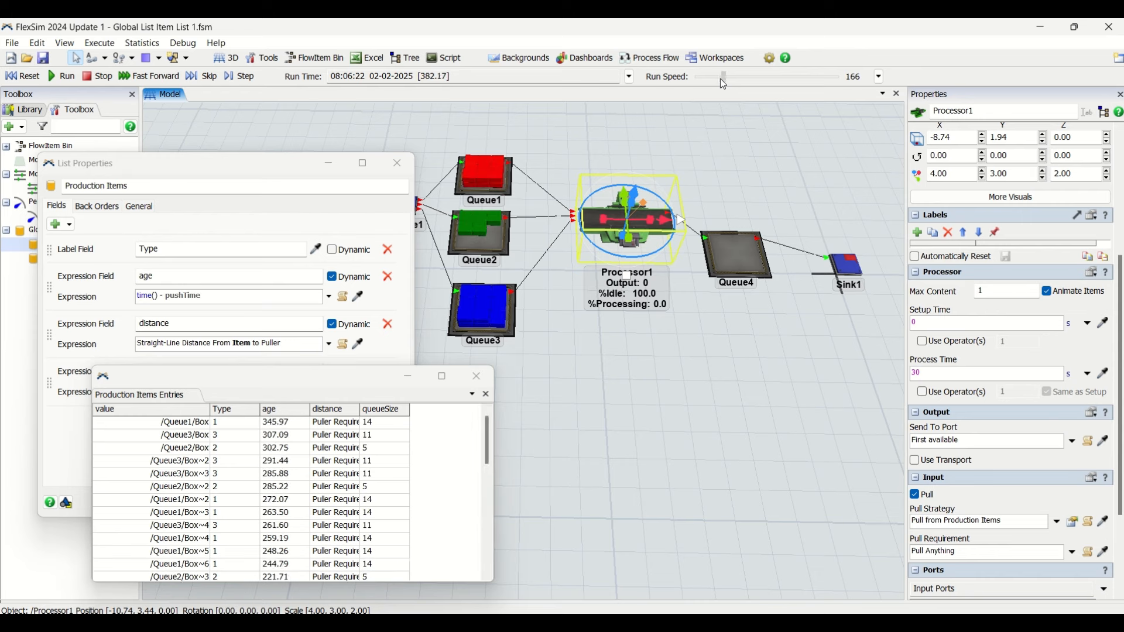
left_click_drag(720, 79, 720, 82)
Change Processor1's pull query to WHERE queueSize > 10, removing the age condition.
scroll(1063, 518, "down", 3)
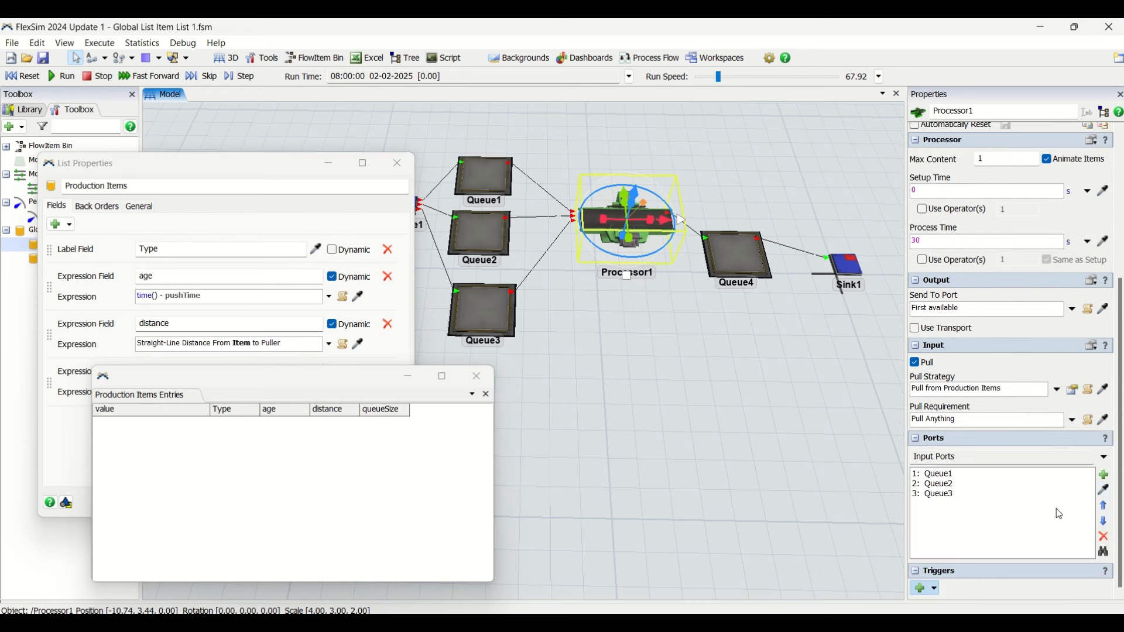
left_click(1072, 390)
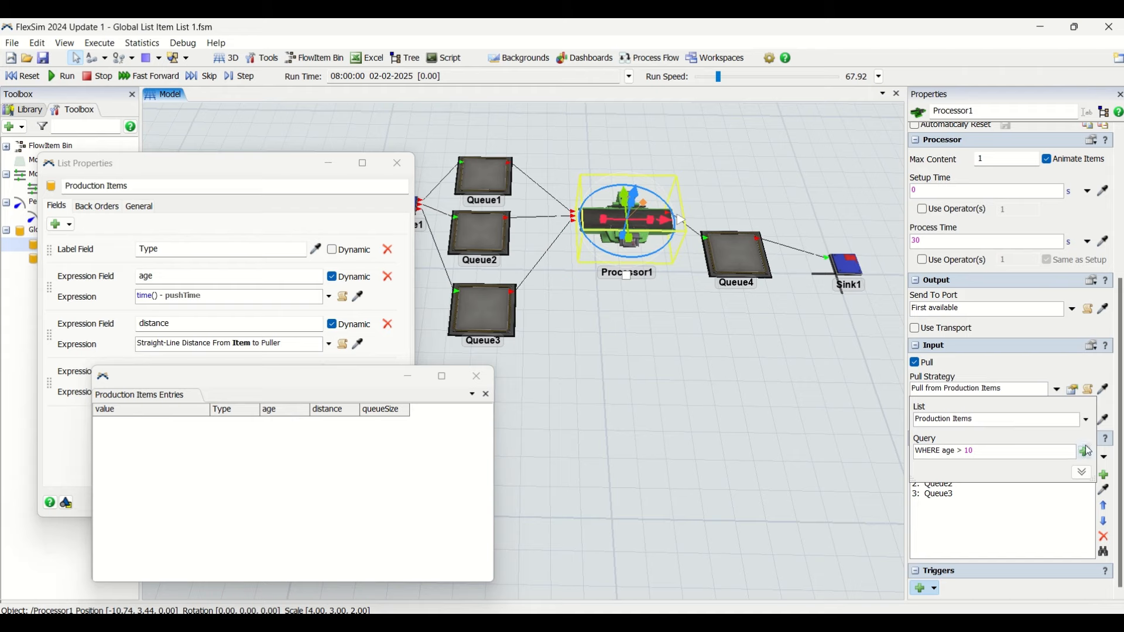
left_click(1090, 452)
mouse_move(1082, 469)
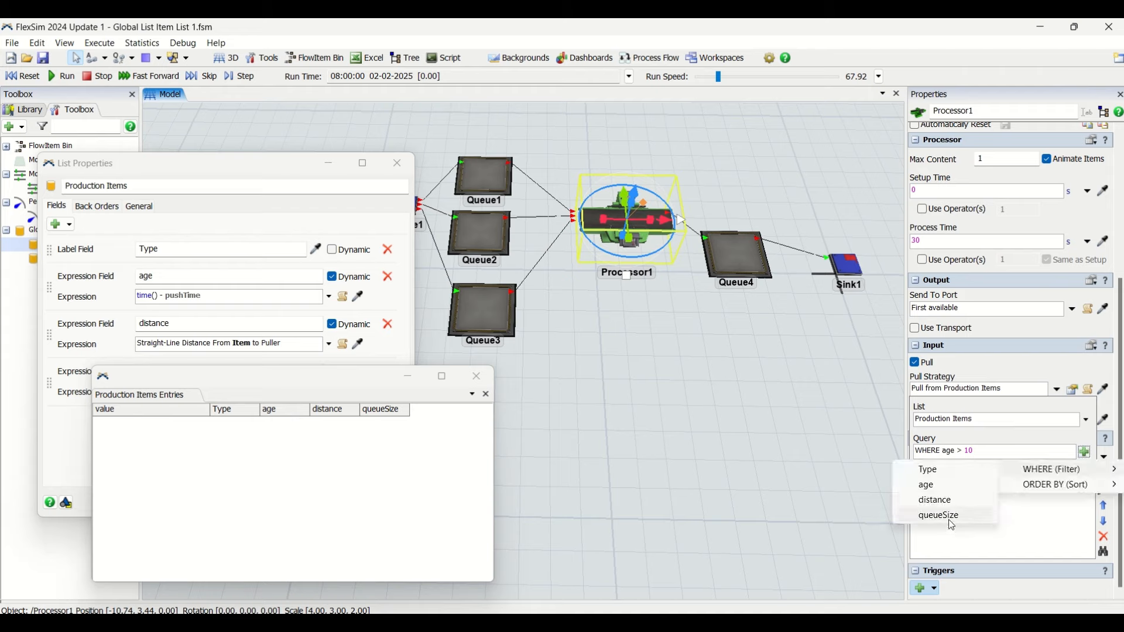
left_click(949, 519)
left_click_drag(993, 451, 947, 450)
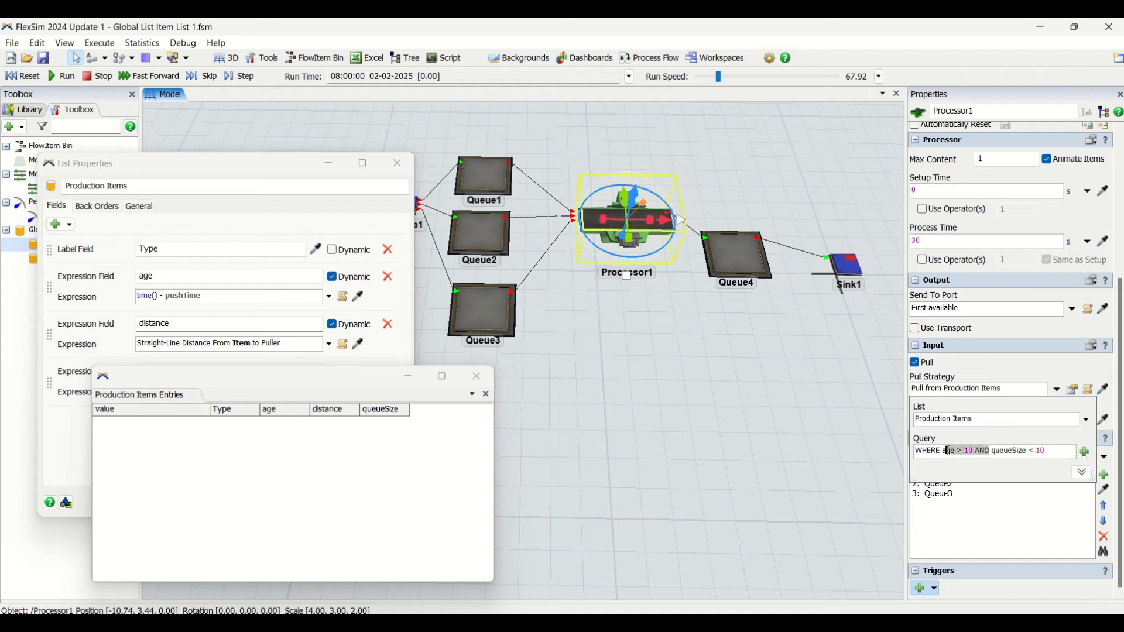
key("BackSpace")
Reset and run the simulation, reducing the run speed to 9.48.
left_click(17, 80)
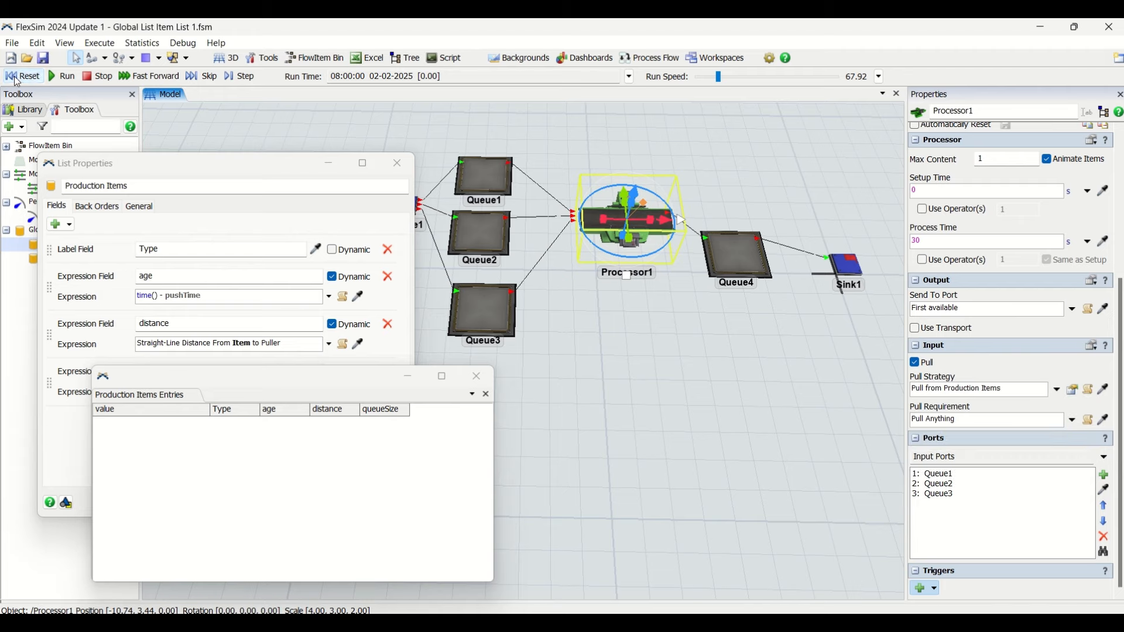
left_click(62, 76)
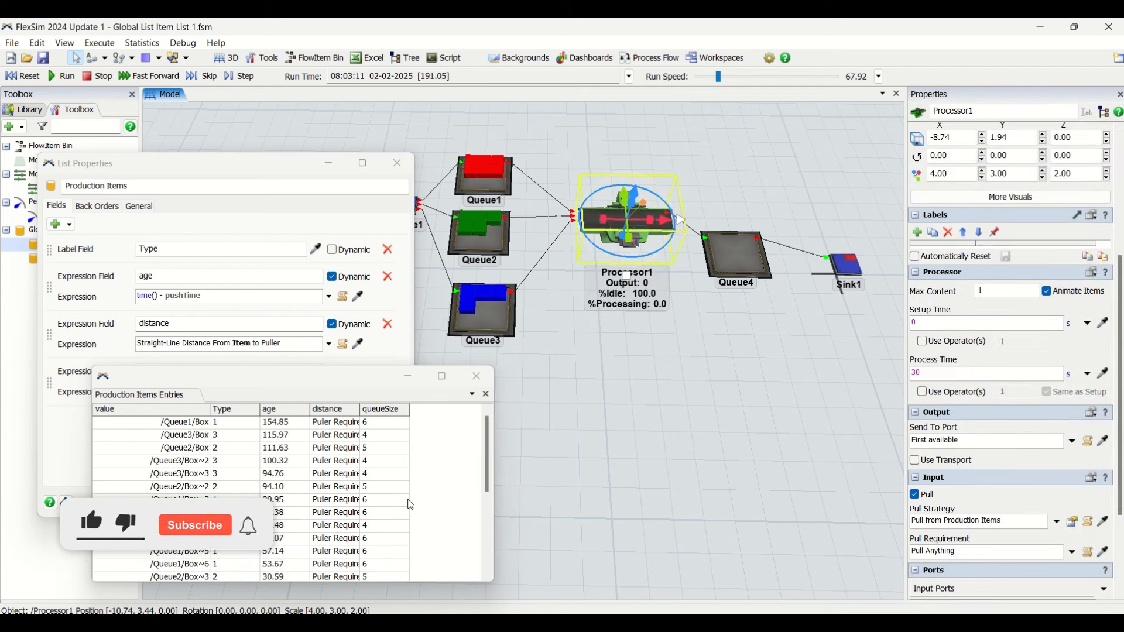
left_click(391, 425)
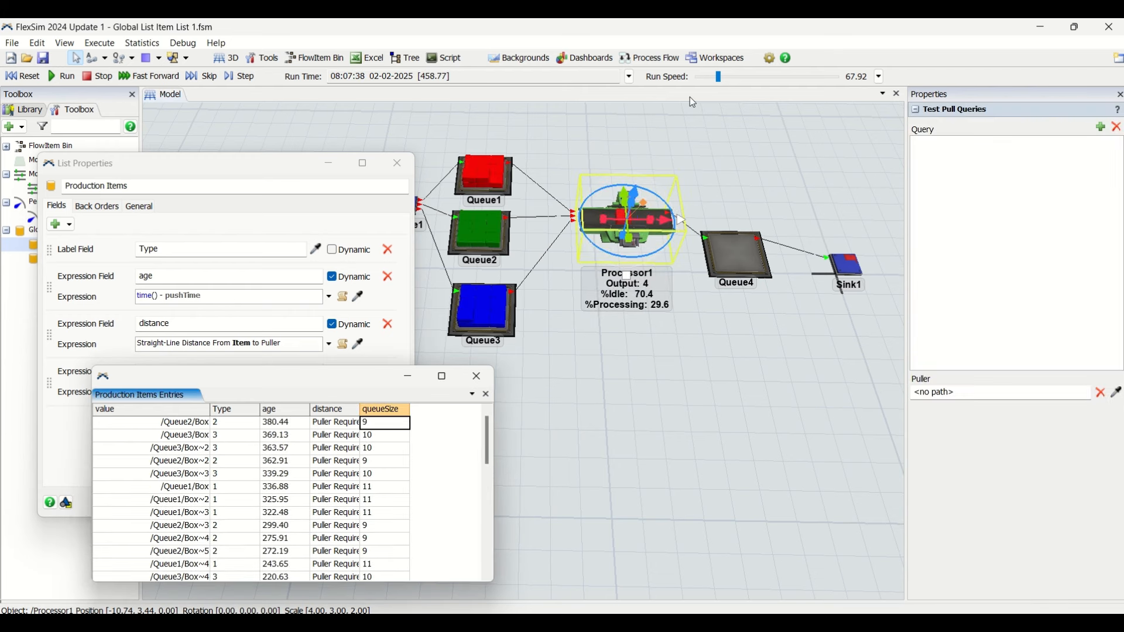
left_click_drag(716, 77, 709, 79)
Compare the queueSize values in the Production Items entries with Processor1's pull query while the model runs.
left_click(626, 240)
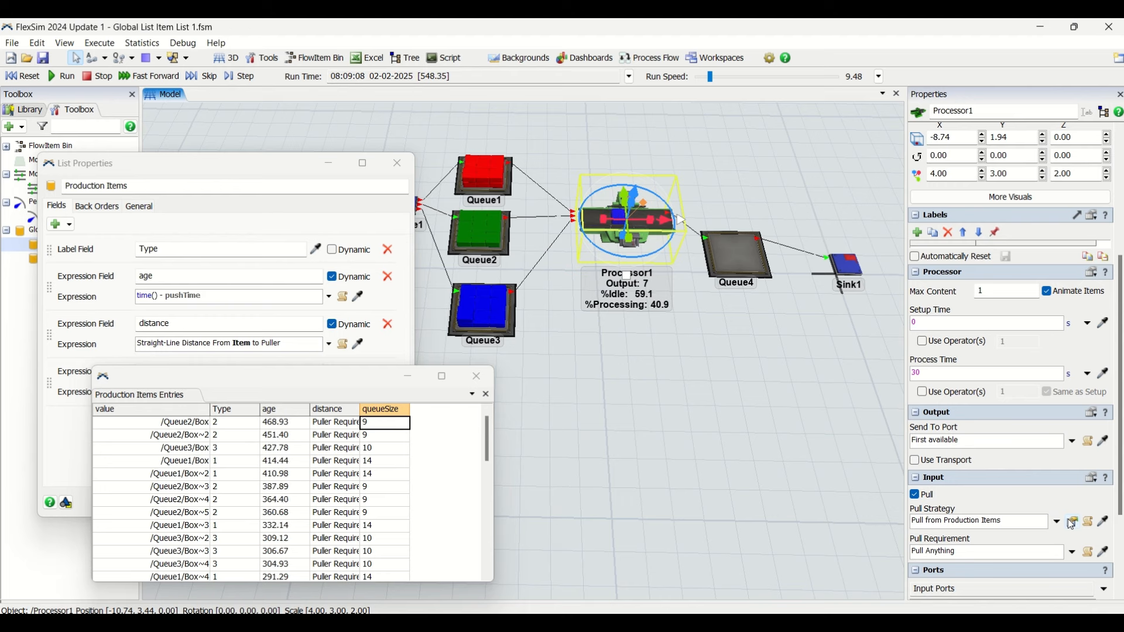
left_click(637, 372)
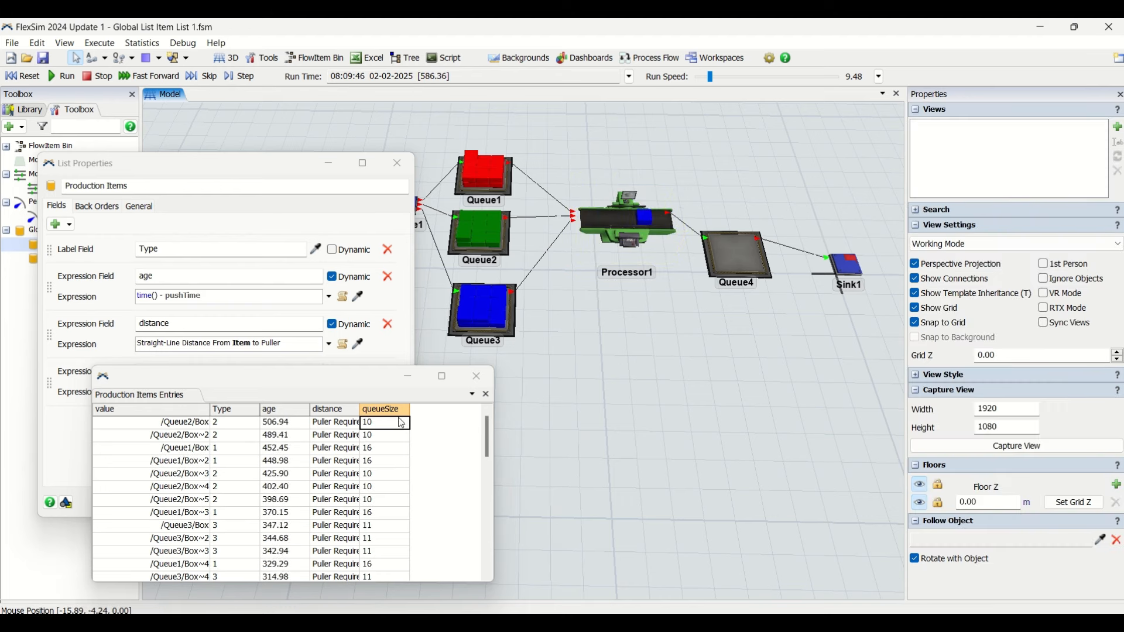
scroll(441, 483, "down", 1)
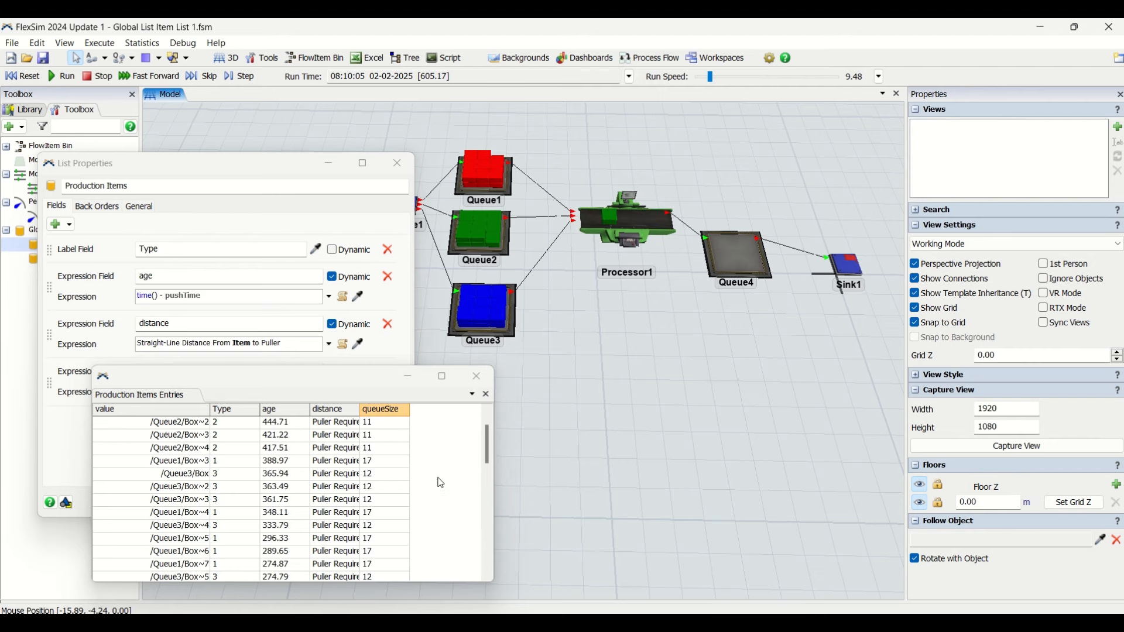
scroll(441, 492, "up", 1)
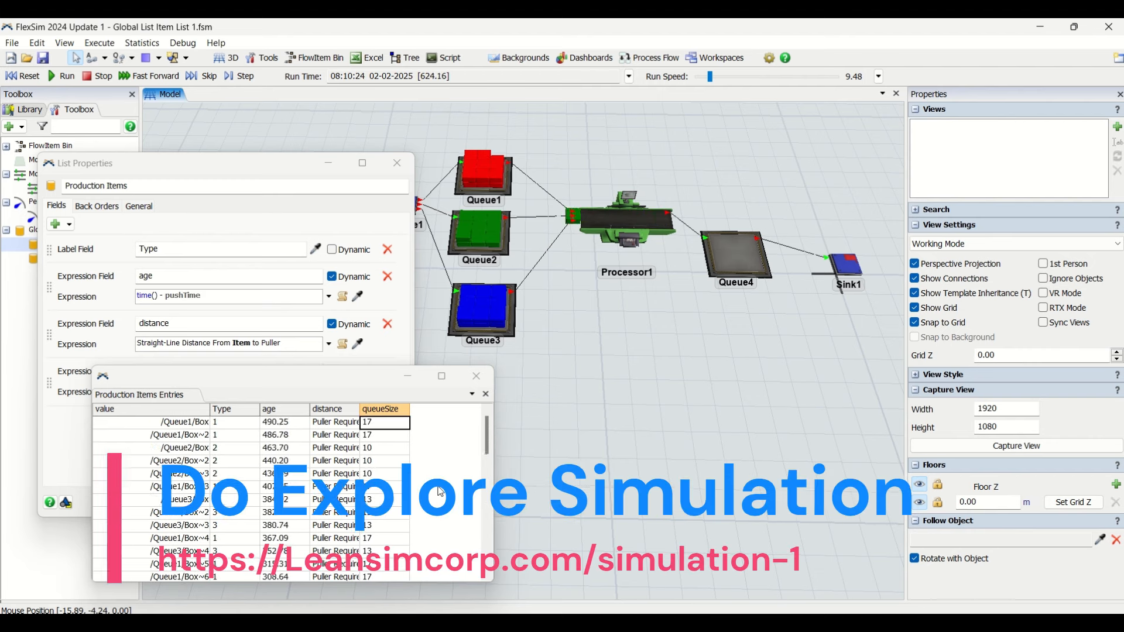
left_click(643, 233)
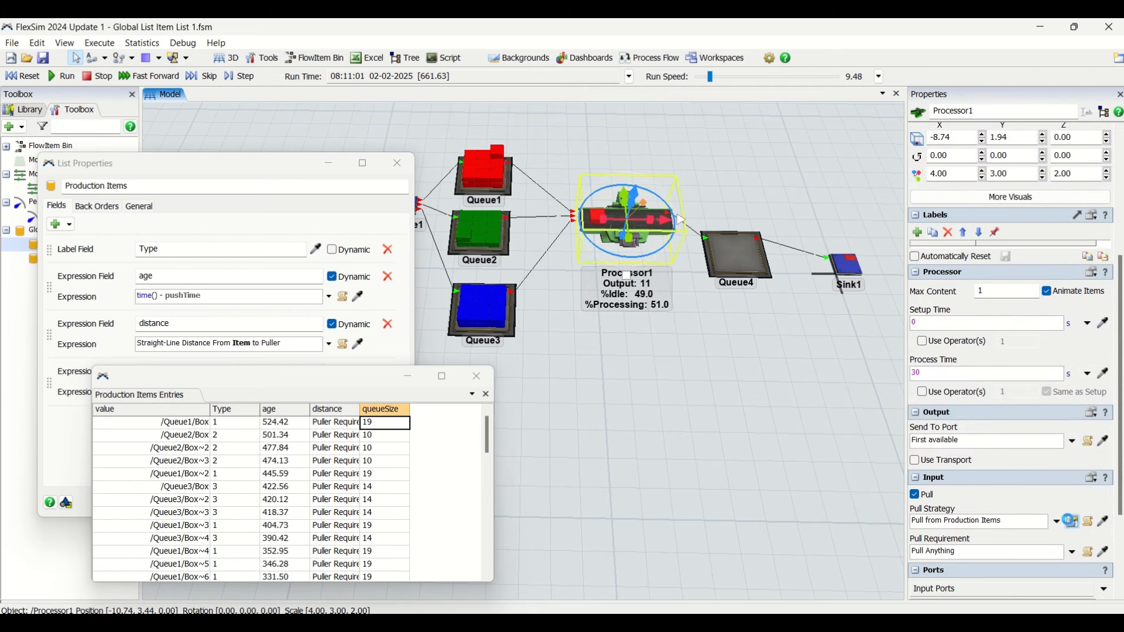
left_click(1072, 521)
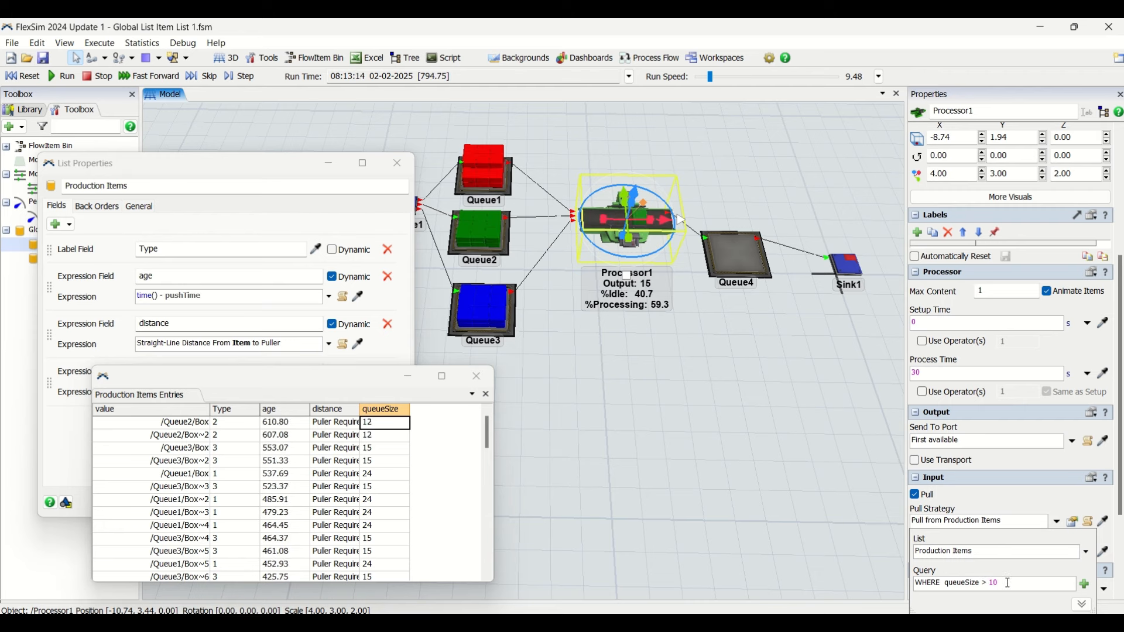
Reset the model and reapply the Production Items list as Processor1's pull strategy with an empty query.
left_click(18, 75)
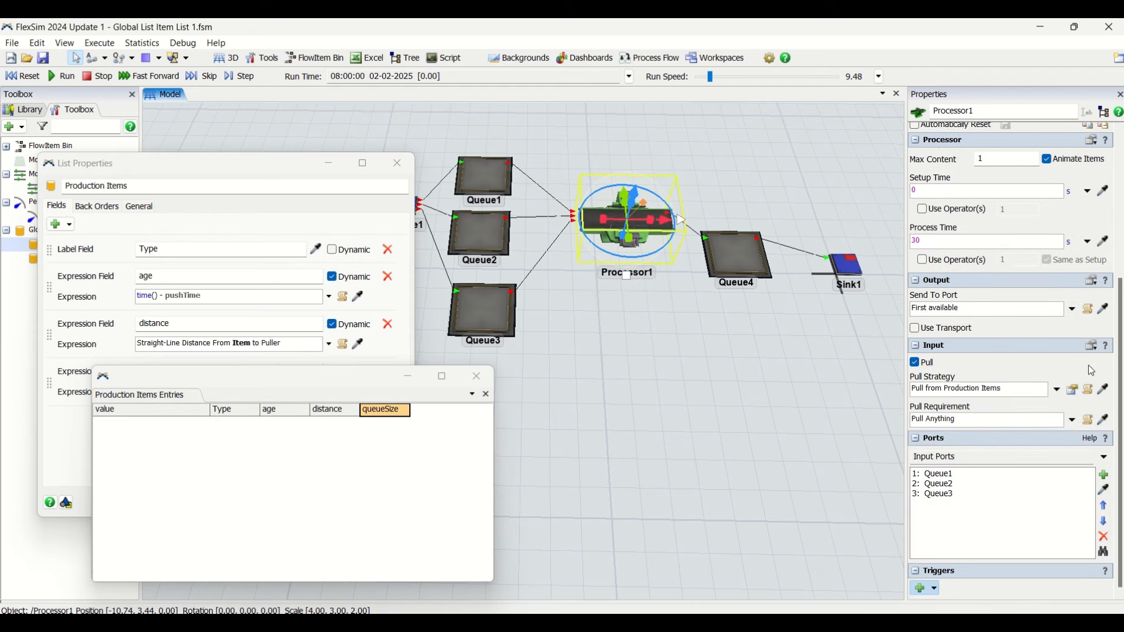
left_click(1064, 391)
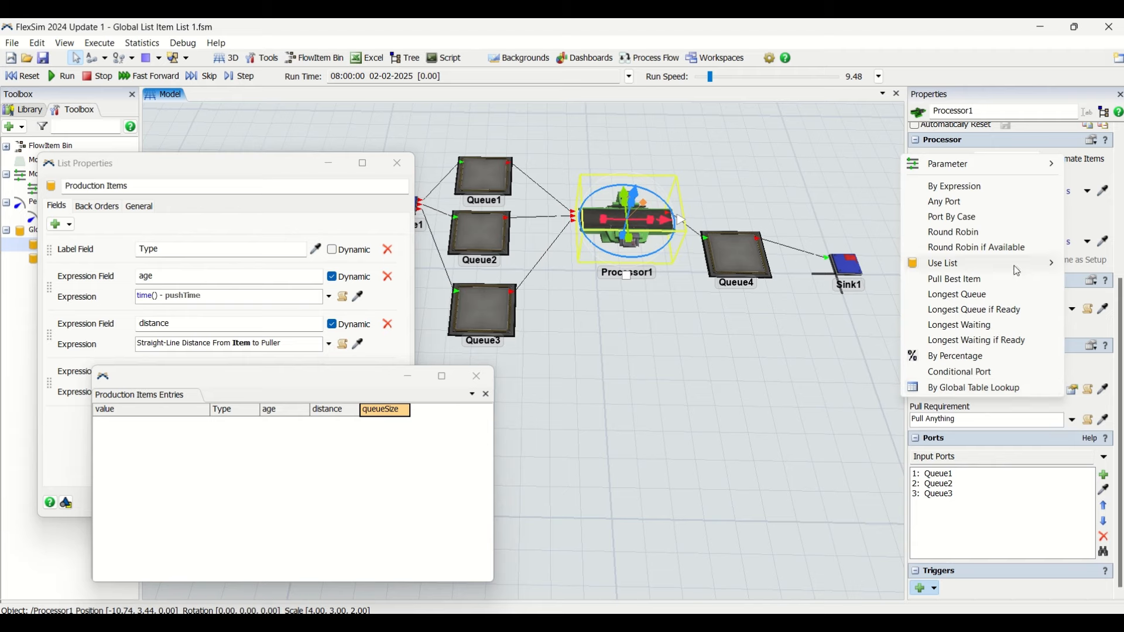
mouse_move(995, 265)
left_click(785, 279)
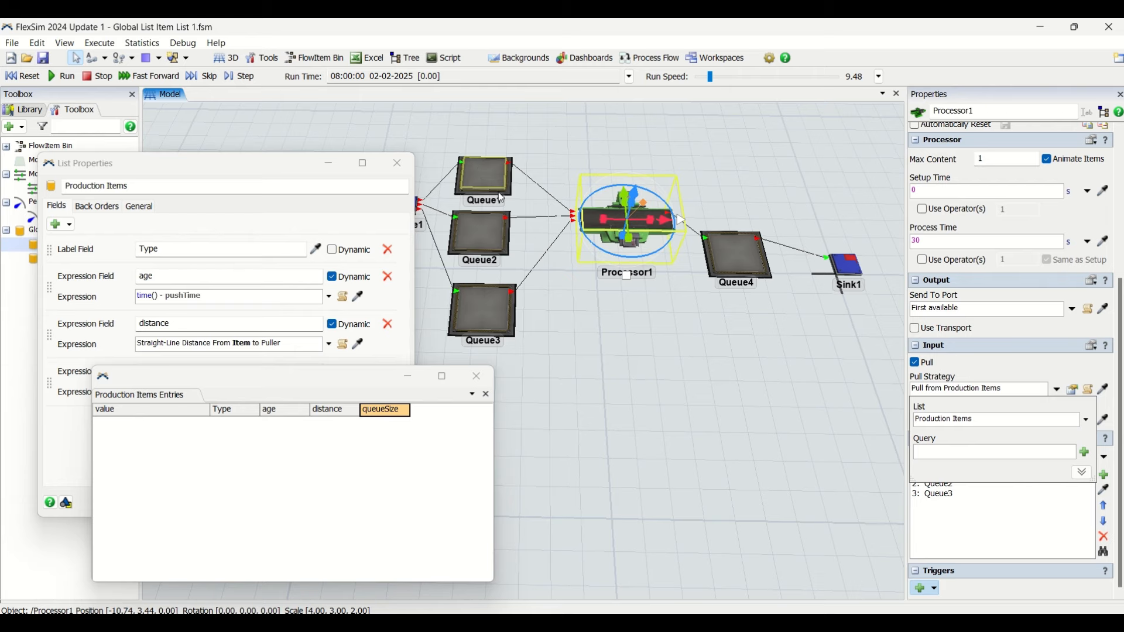
Set Processor1's pull query to ORDER BY age DESC.
left_click(1085, 452)
mouse_move(1032, 484)
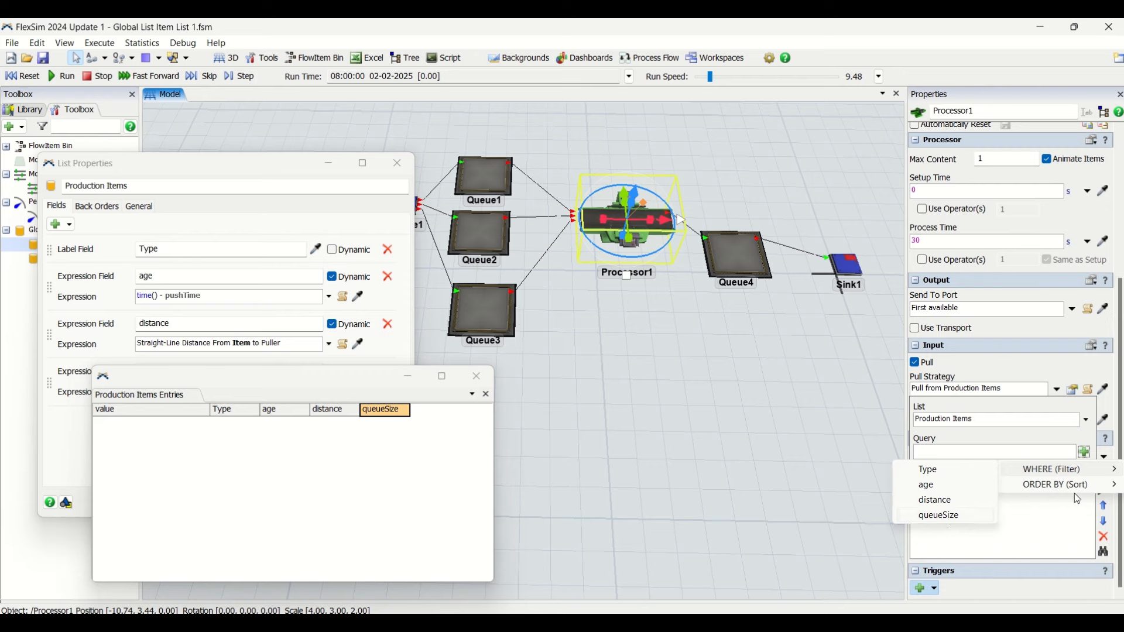
mouse_move(1078, 489)
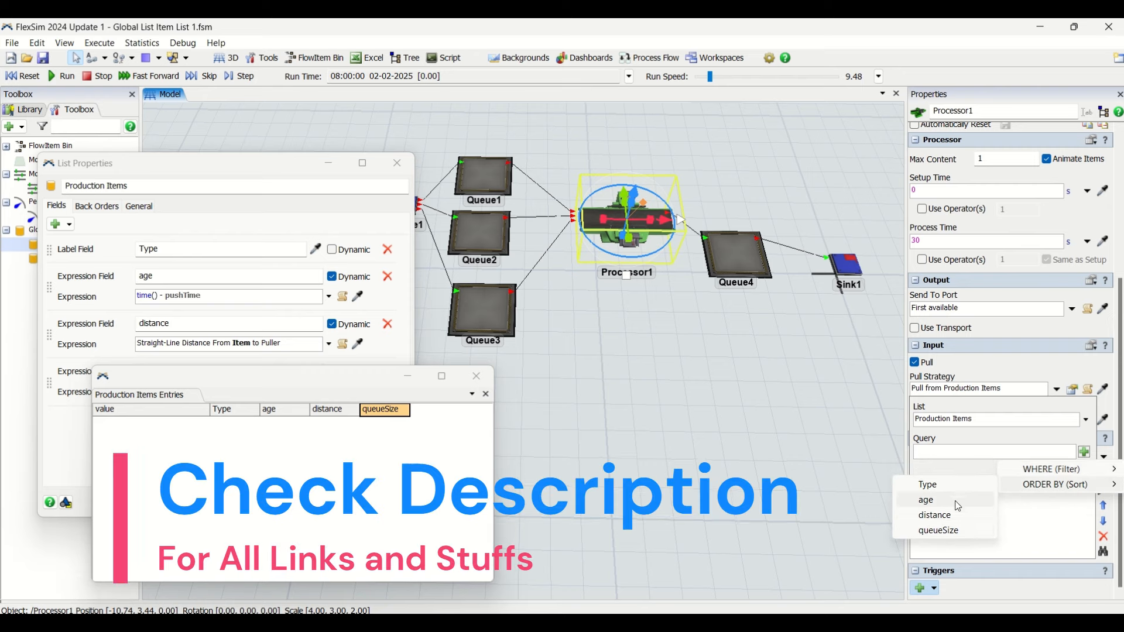
left_click(928, 501)
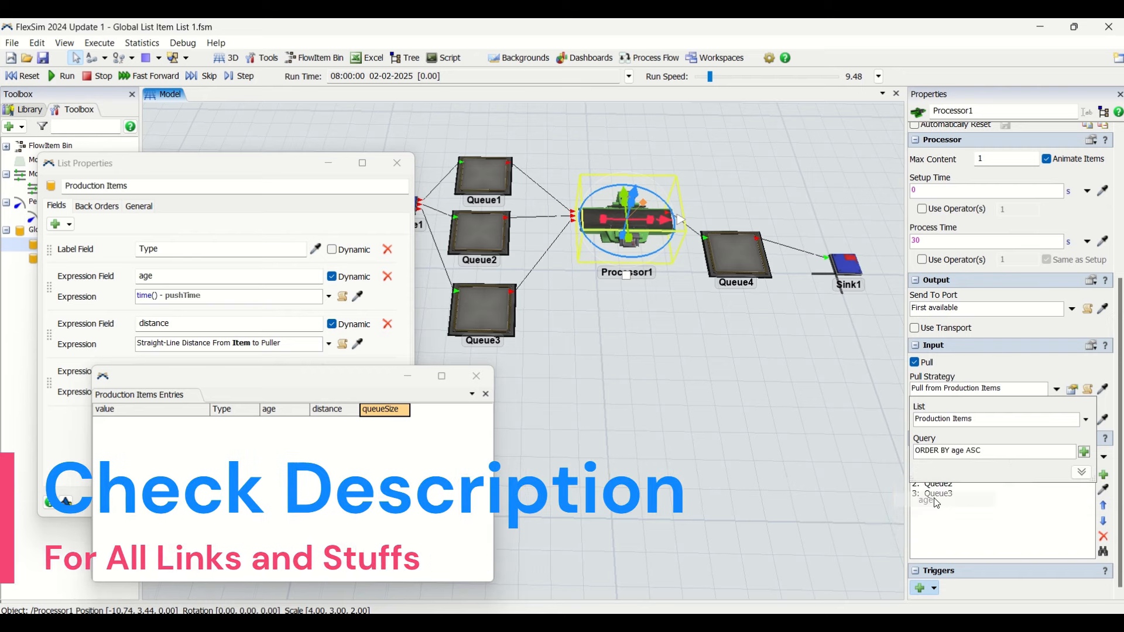
double_click(974, 451)
type("D")
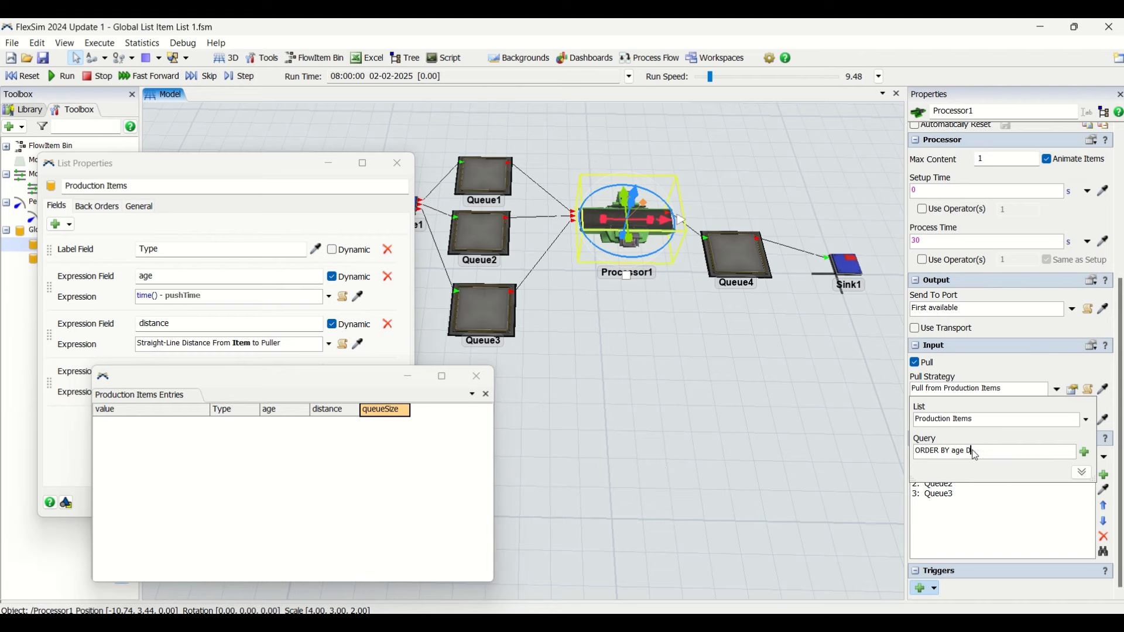
type("ESC")
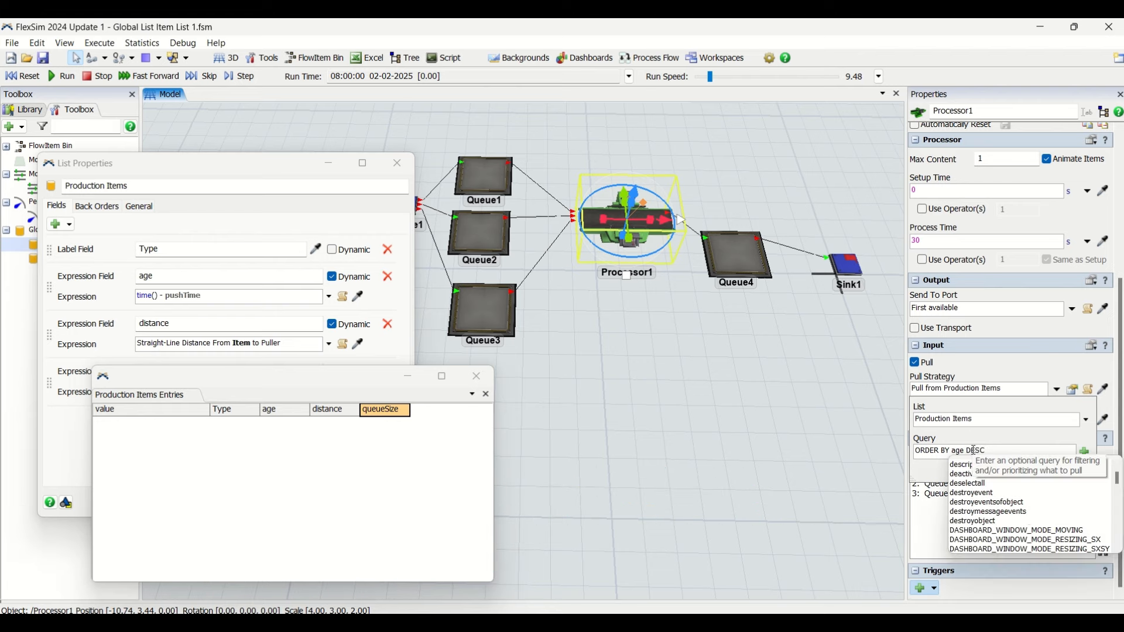
left_click(724, 440)
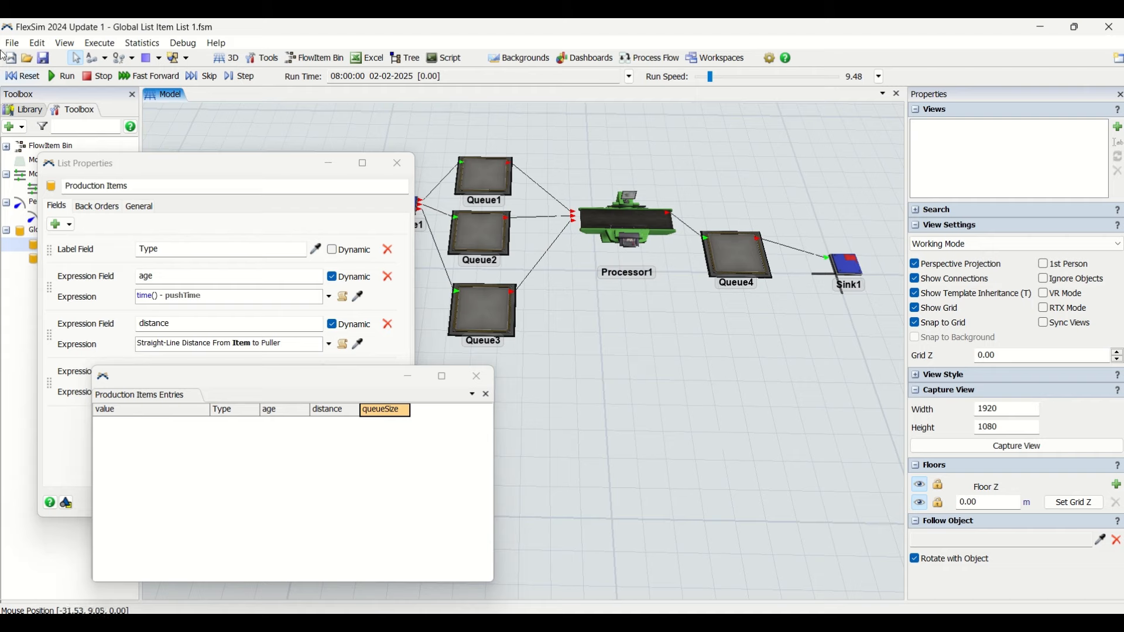
Reset and run the simulation at a run speed of 21.49, checking the Type values of the first list entries.
left_click(28, 82)
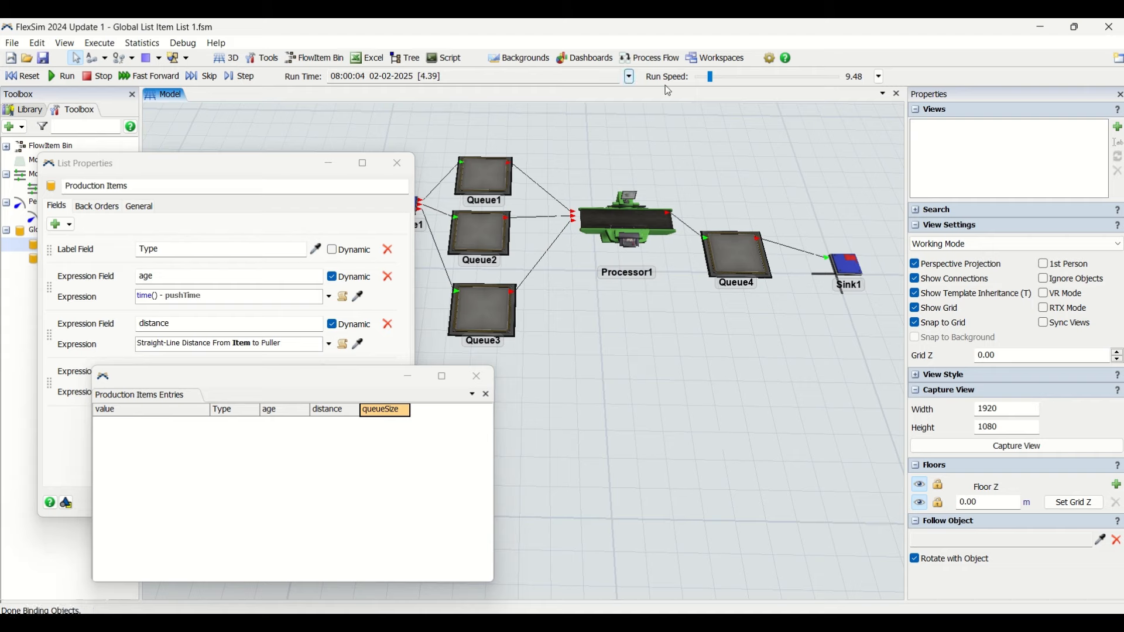
mouse_move(716, 78)
left_mouse_down()
mouse_move(732, 78)
mouse_move(713, 78)
left_mouse_up()
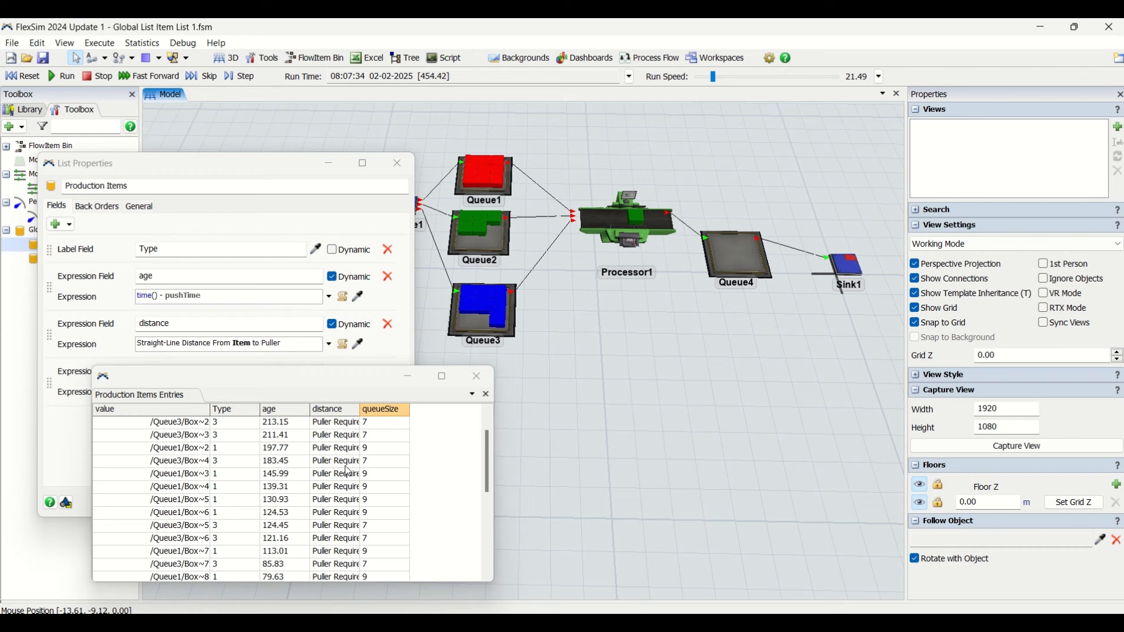
left_click(234, 425)
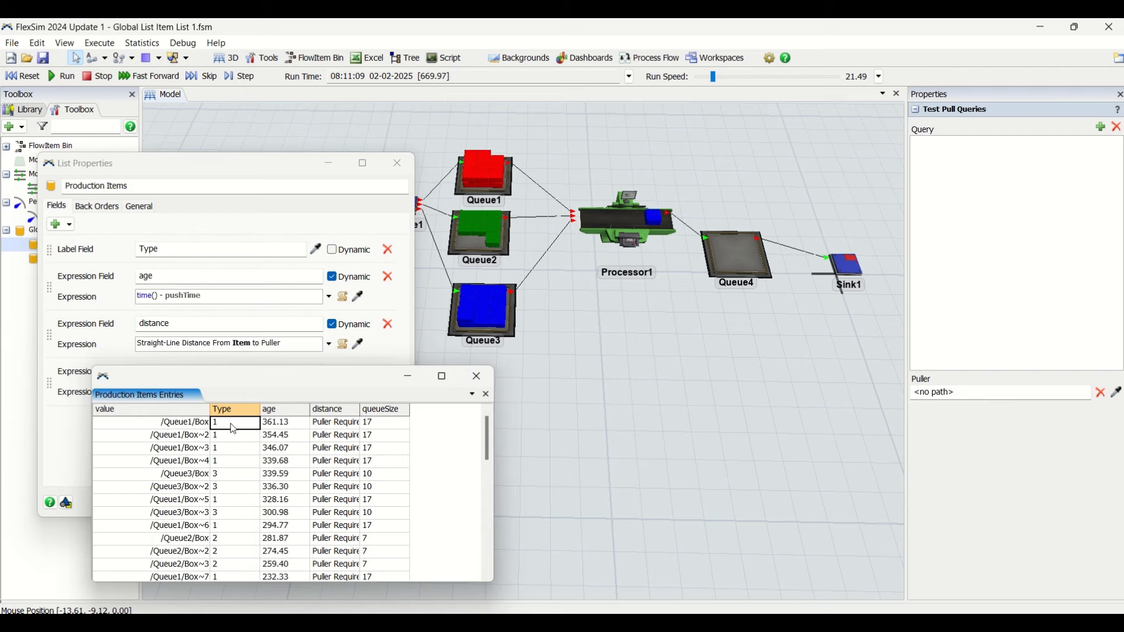
left_click_drag(234, 429, 231, 467)
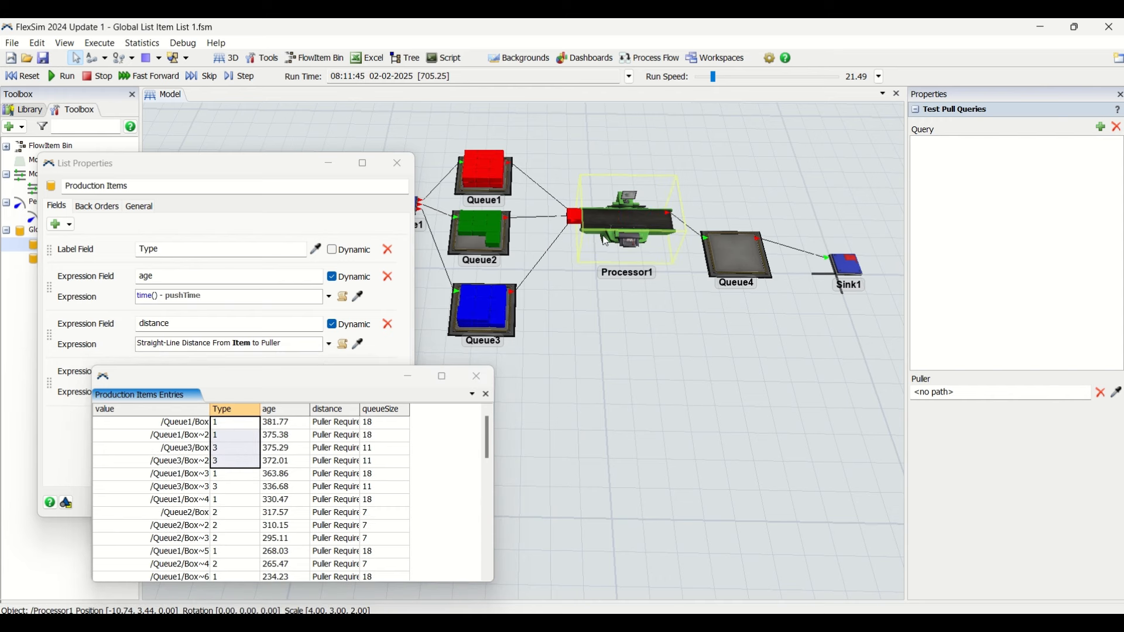
Review Processor1's pull query and its available filter and sort options without changing them.
left_click(681, 220)
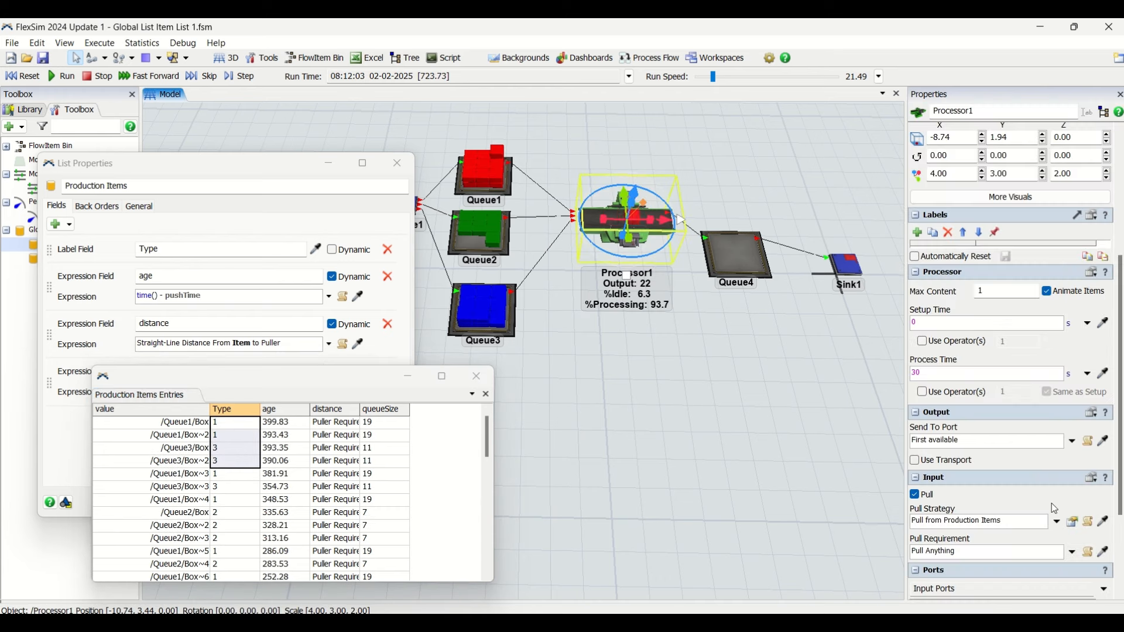
left_click(1074, 525)
left_click(1083, 590)
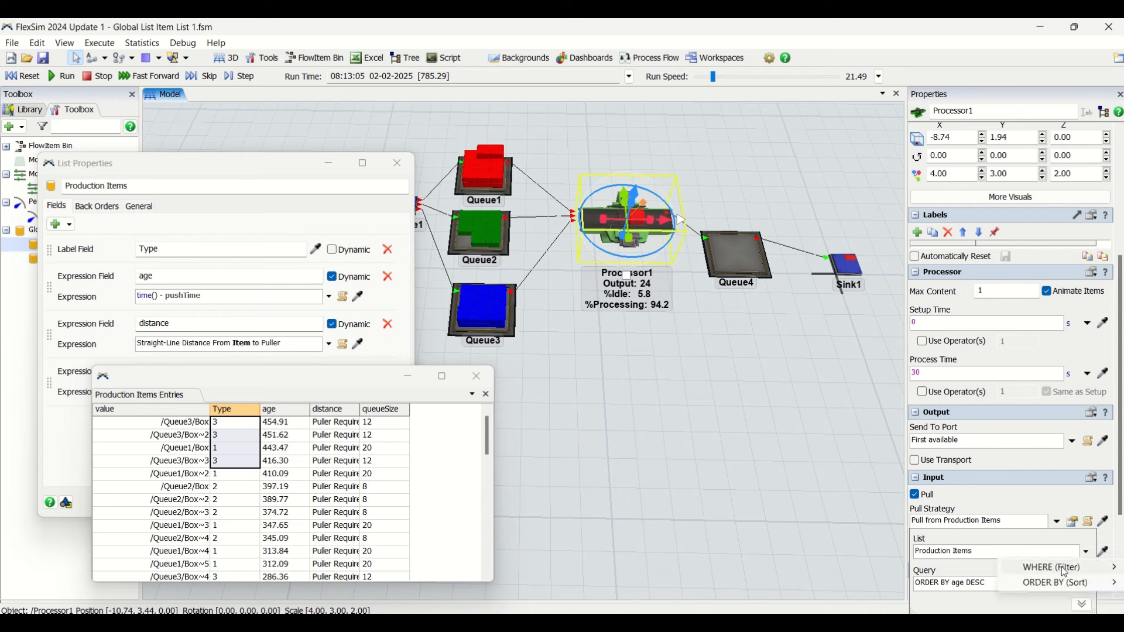
mouse_move(1067, 573)
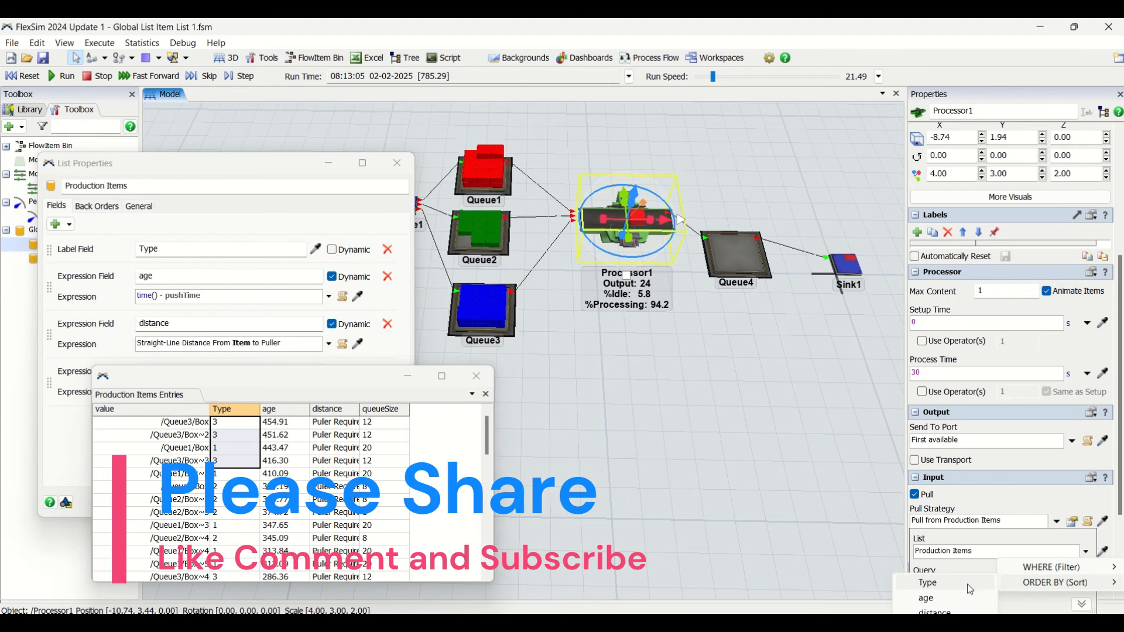
left_click(710, 454)
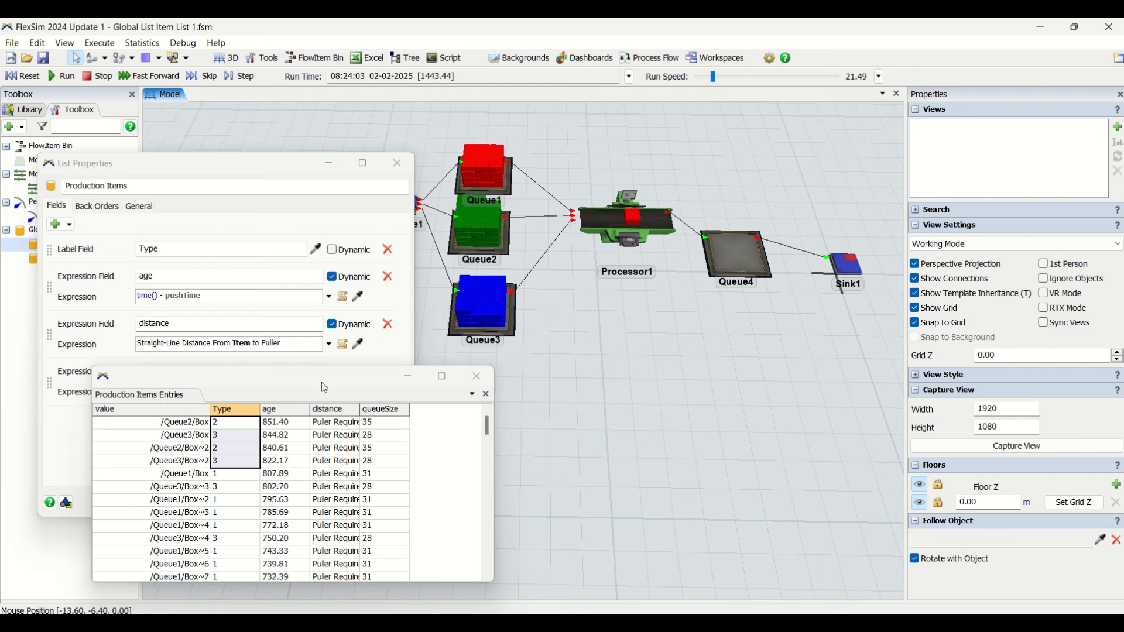
Move the Production Items entries window clear of the list properties and browse its entries.
left_click_drag(322, 382, 669, 378)
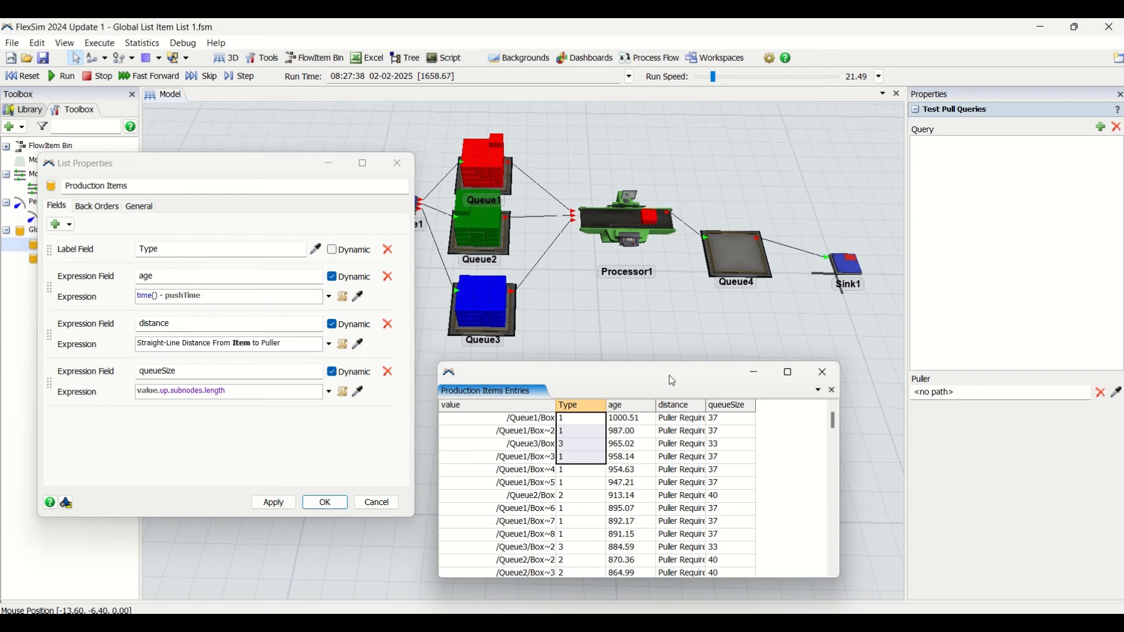
scroll(761, 496, "down", 10)
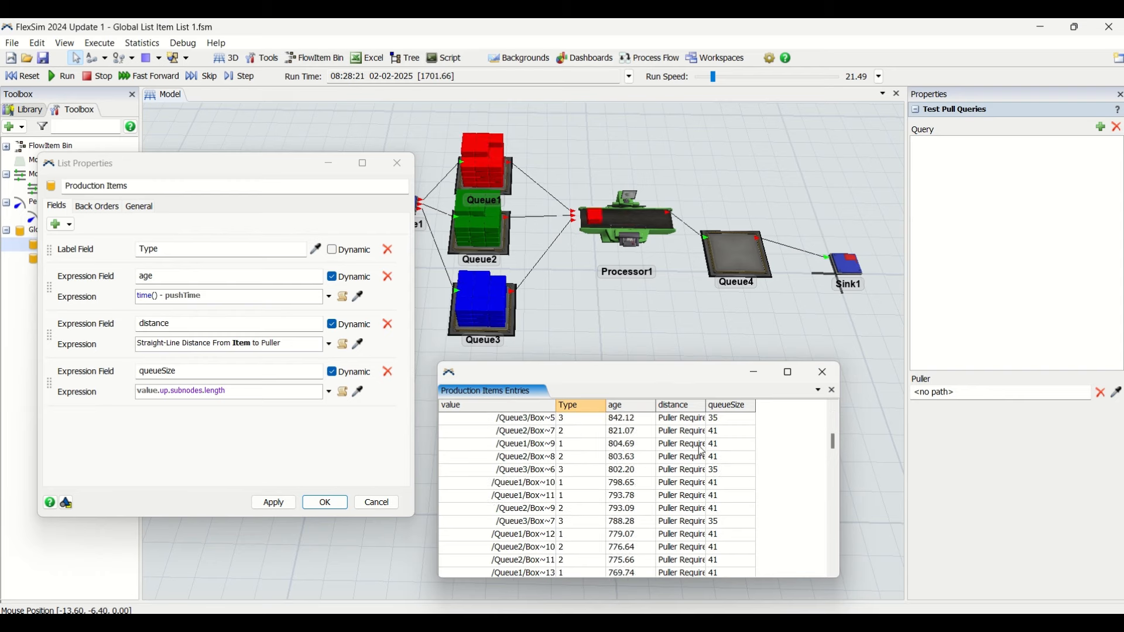
scroll(761, 496, "down", 5)
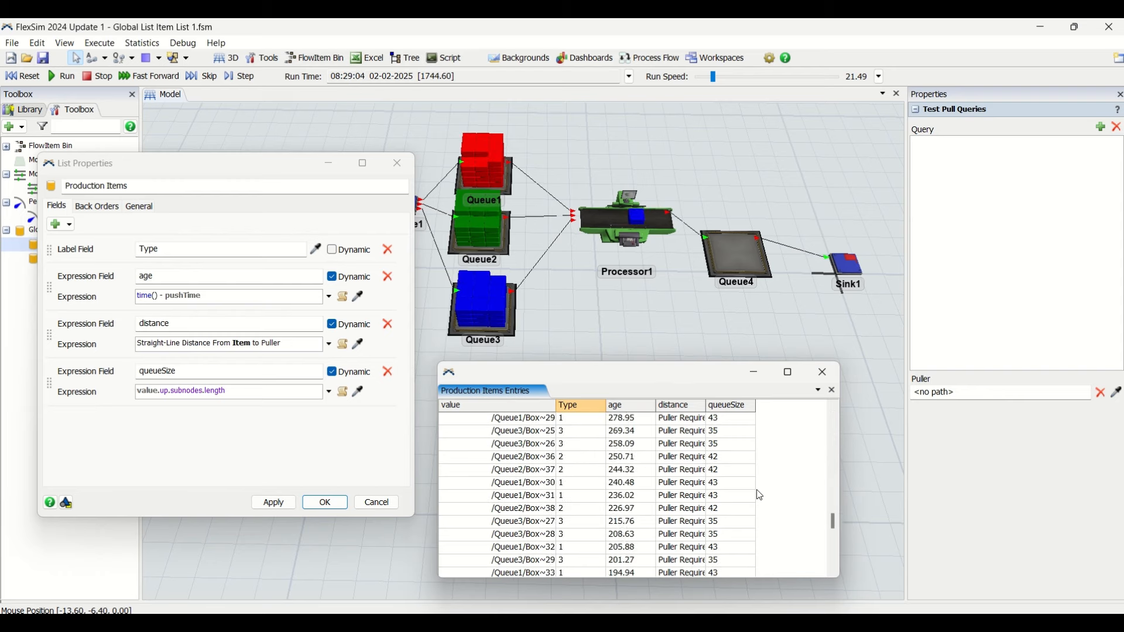
Look over the Production Items list's back order and general settings.
left_click(92, 207)
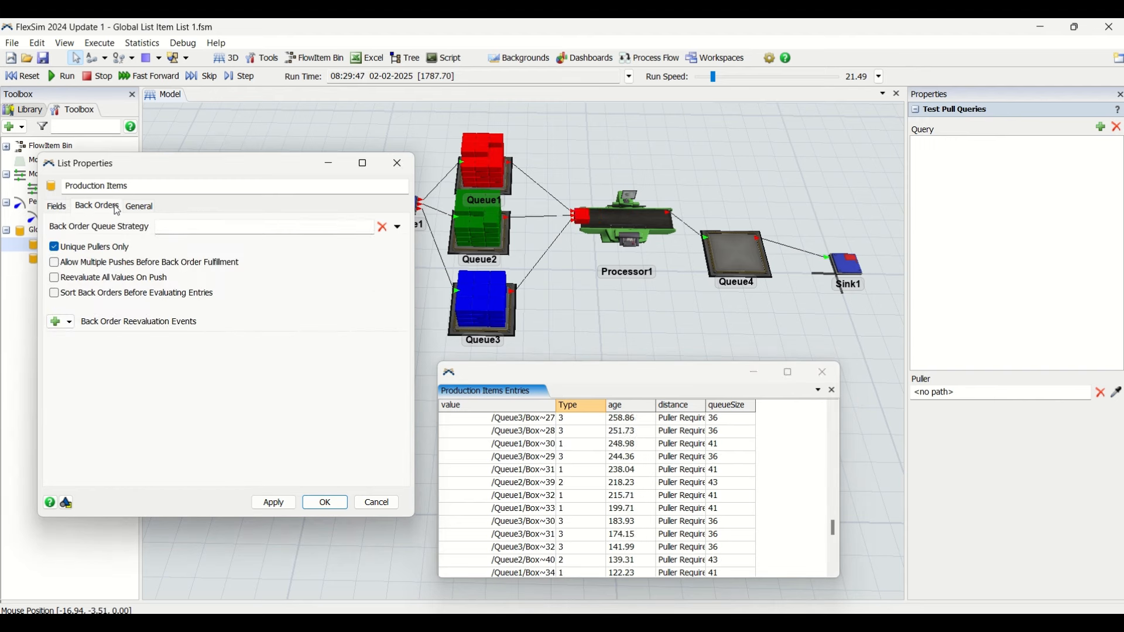
left_click(140, 207)
left_click(97, 208)
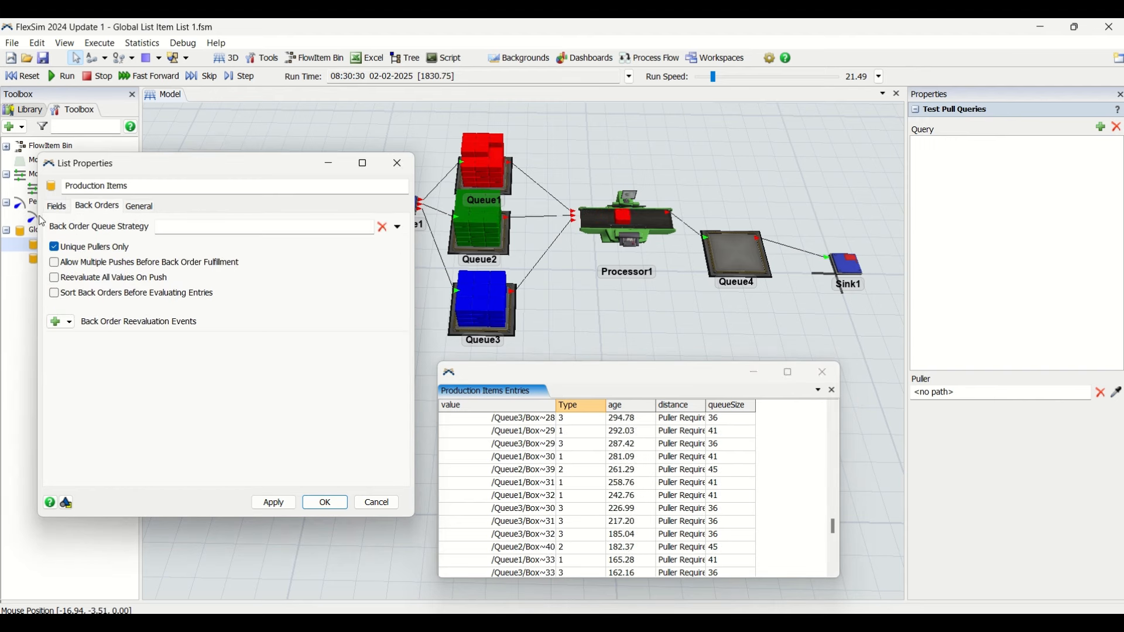
Check the general settings and field definitions of the Production Items list, and close its properties with the settings accepted.
left_click(140, 206)
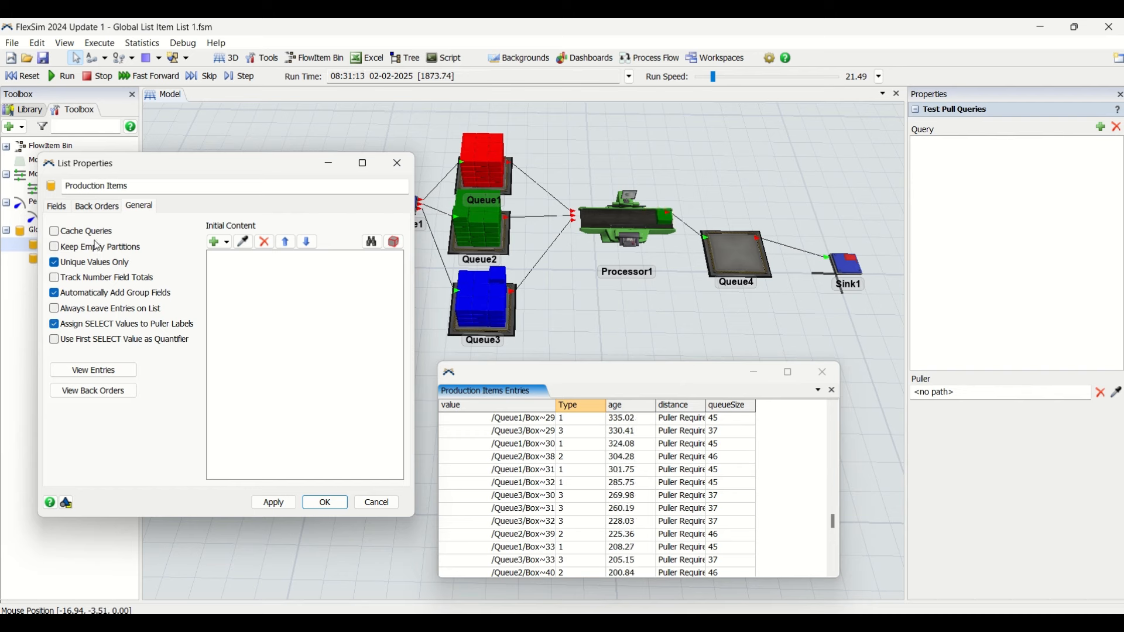
left_click(57, 208)
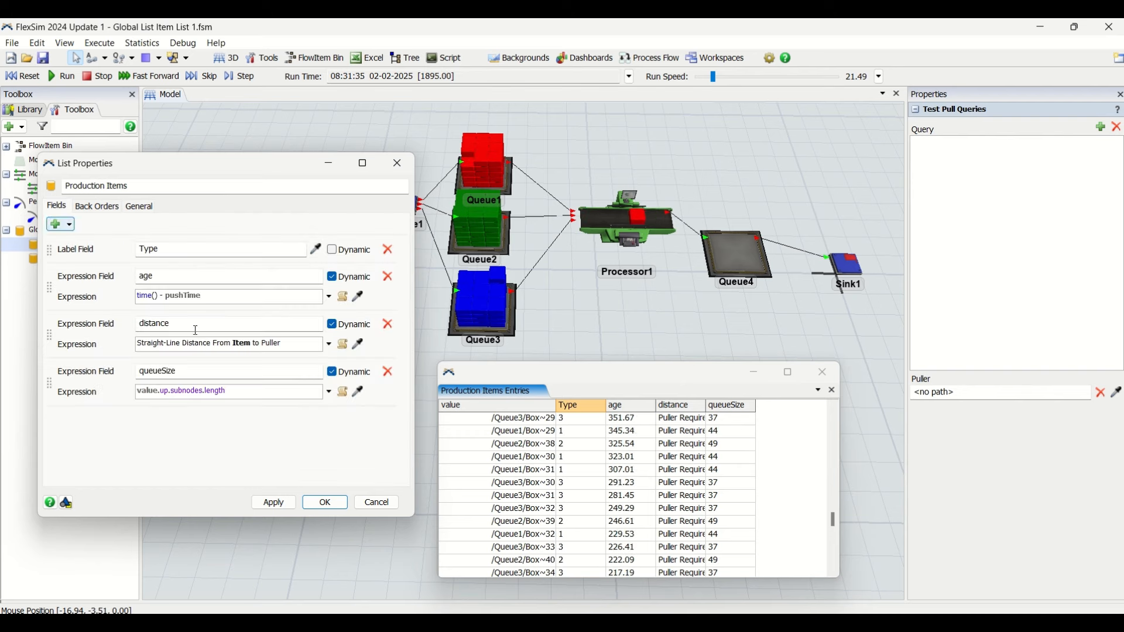
left_click(324, 502)
Review the global list types available for adding to the model without creating one.
left_click(13, 127)
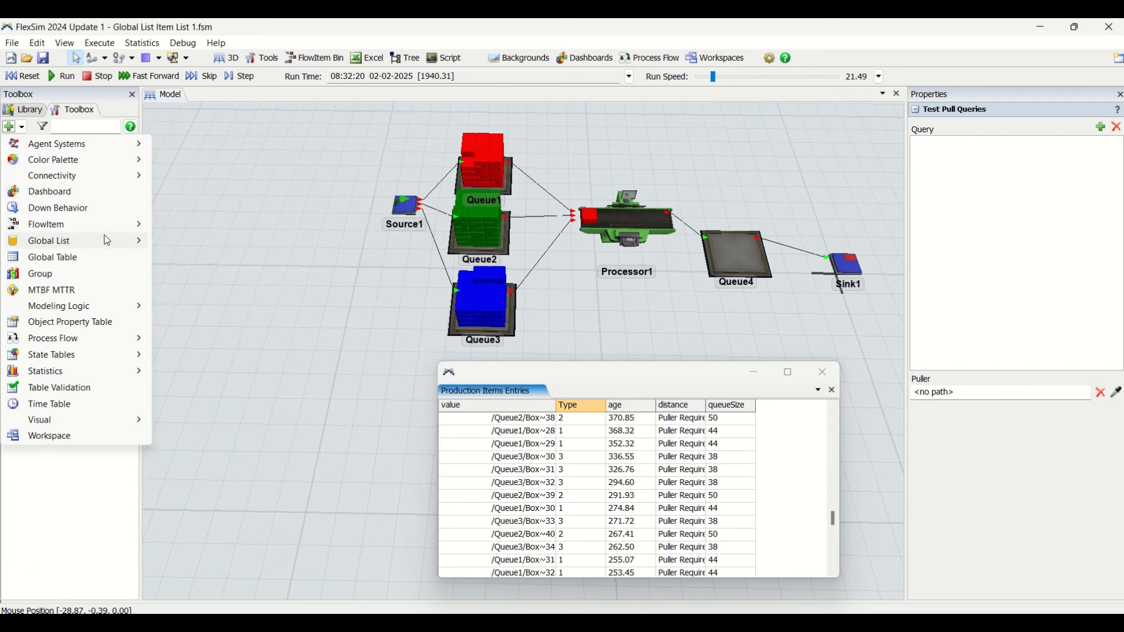
mouse_move(111, 240)
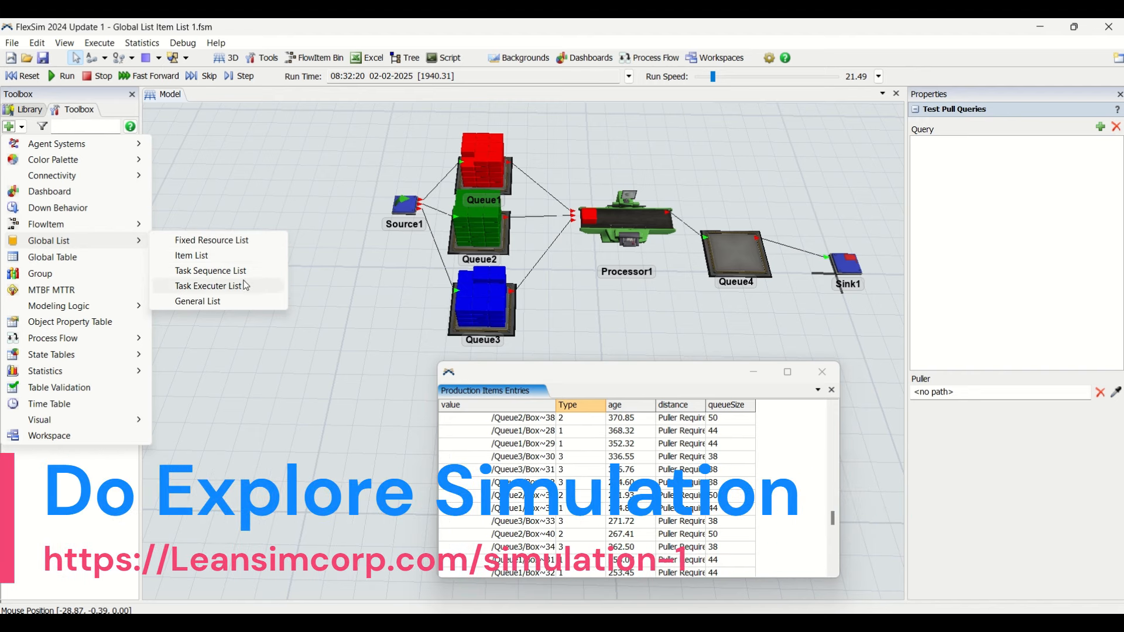
left_click(317, 325)
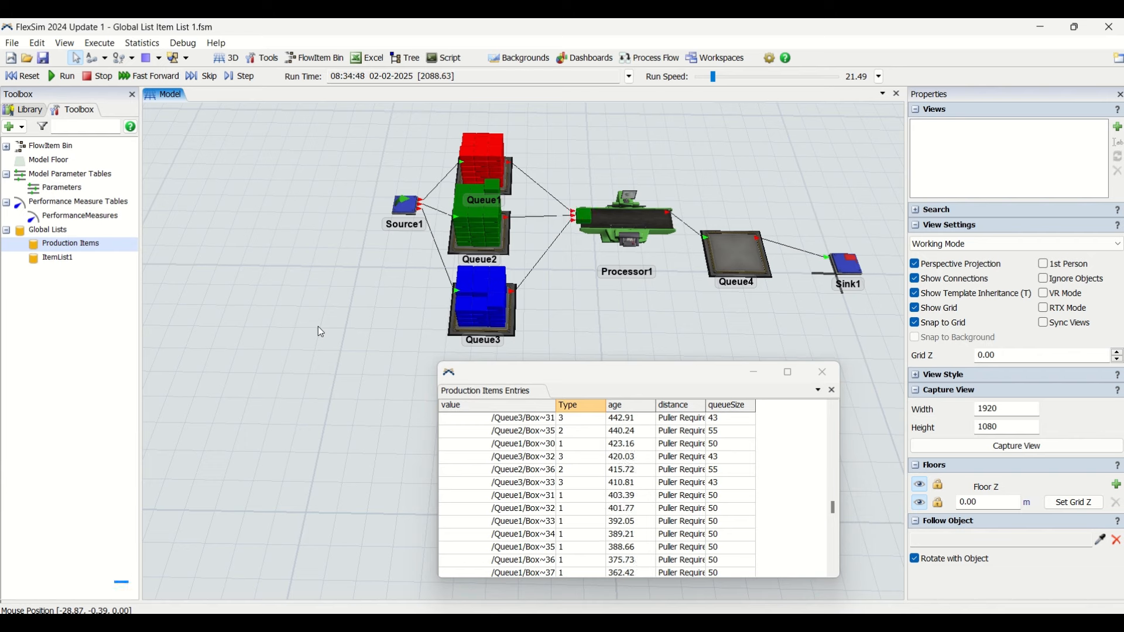
Look through the Production Items entries back to the first ones, and close the entries window.
left_click_drag(585, 375, 557, 304)
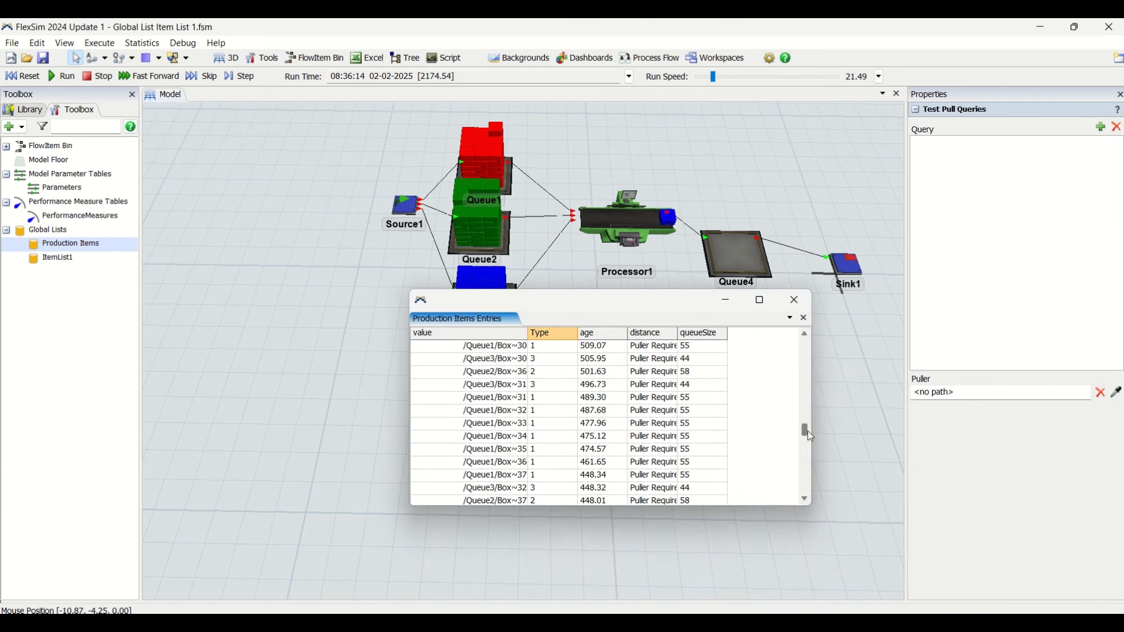
left_click_drag(805, 431, 807, 340)
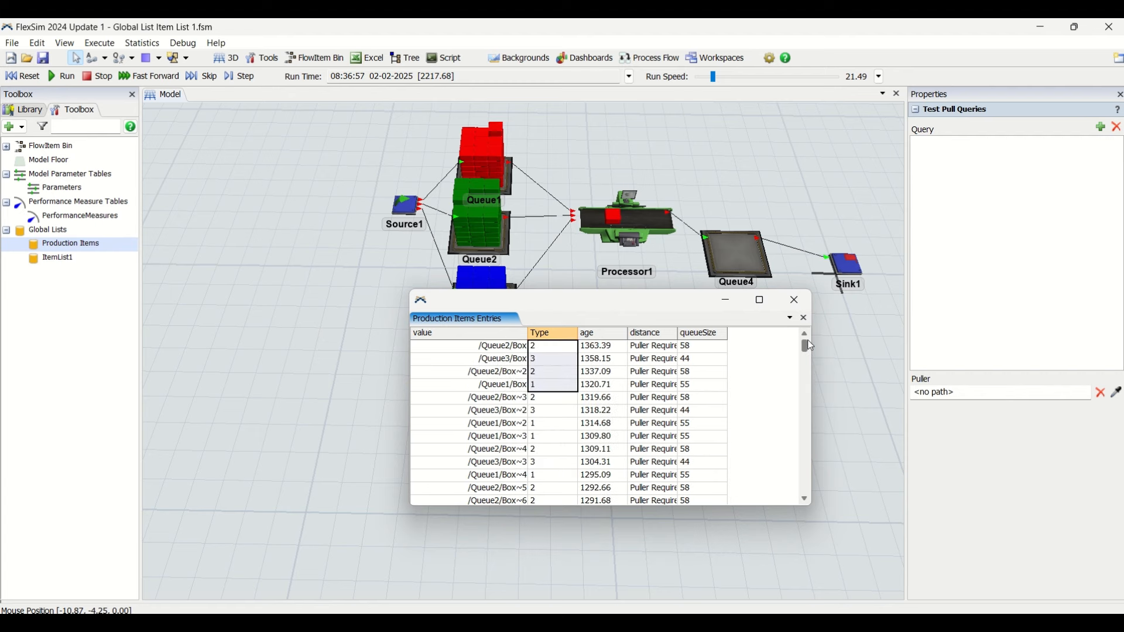
left_click_drag(657, 301, 634, 376)
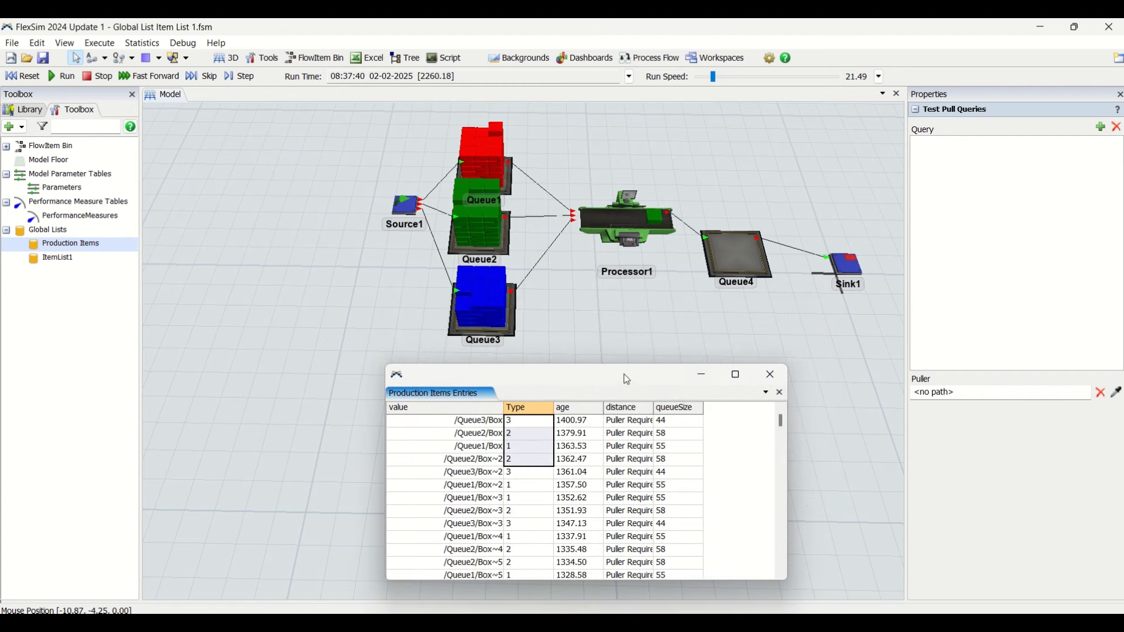
left_click(771, 374)
Frame the running model in a close, low-angle perspective of the queues and Processor1, and set the view to Presentation Mode.
left_click_drag(566, 289, 500, 438)
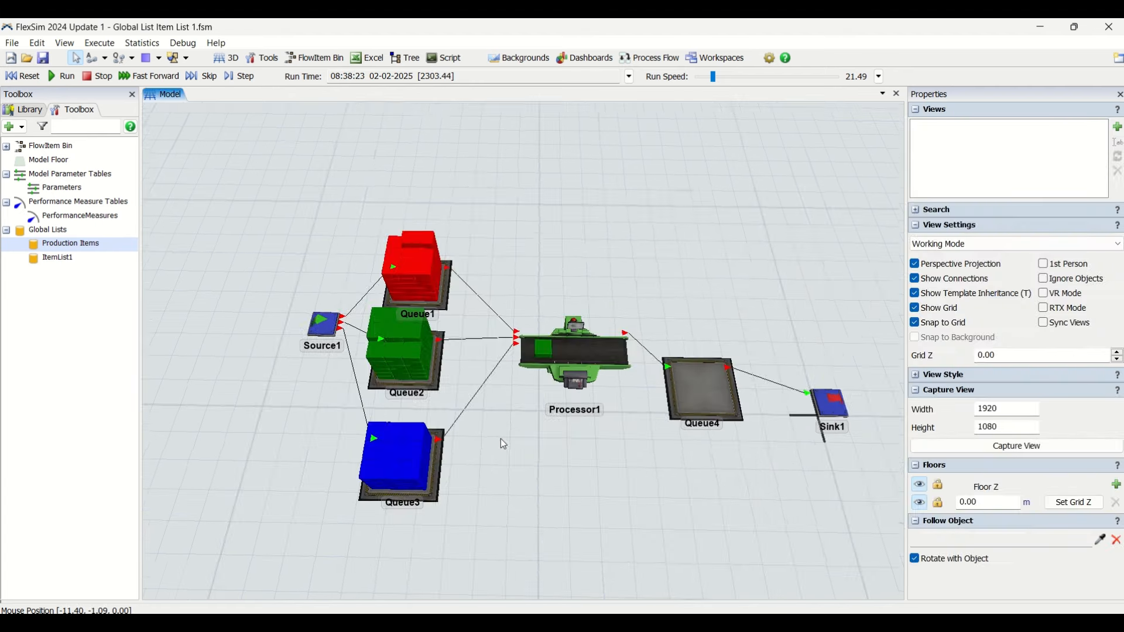
right_click_drag(507, 461, 565, 385)
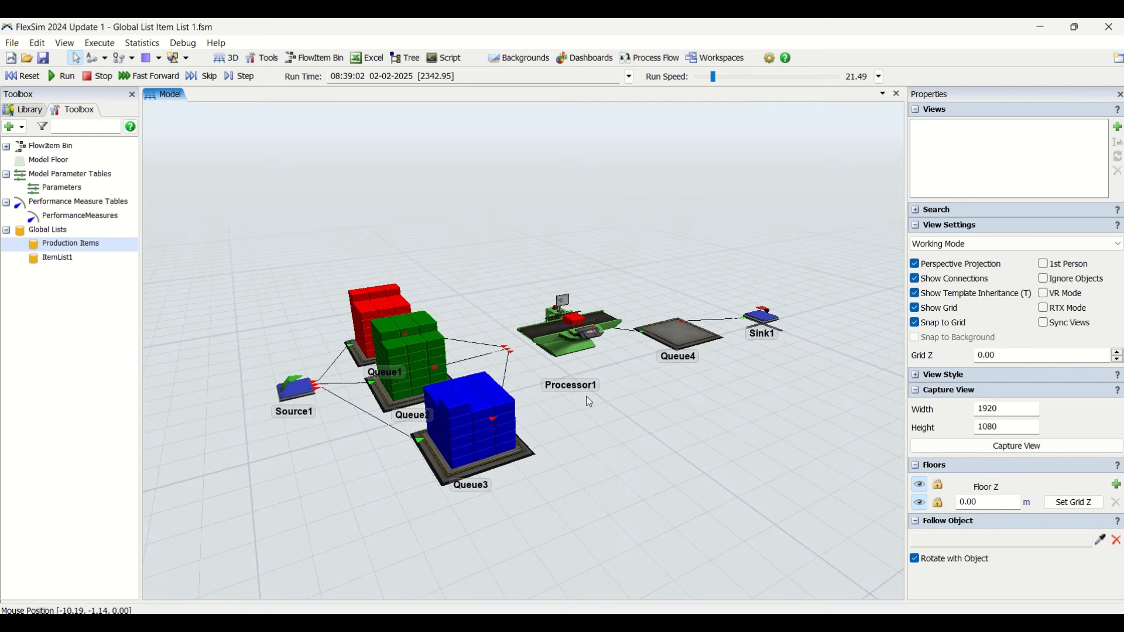
scroll(614, 404, "up", 2)
scroll(565, 382, "up", 1)
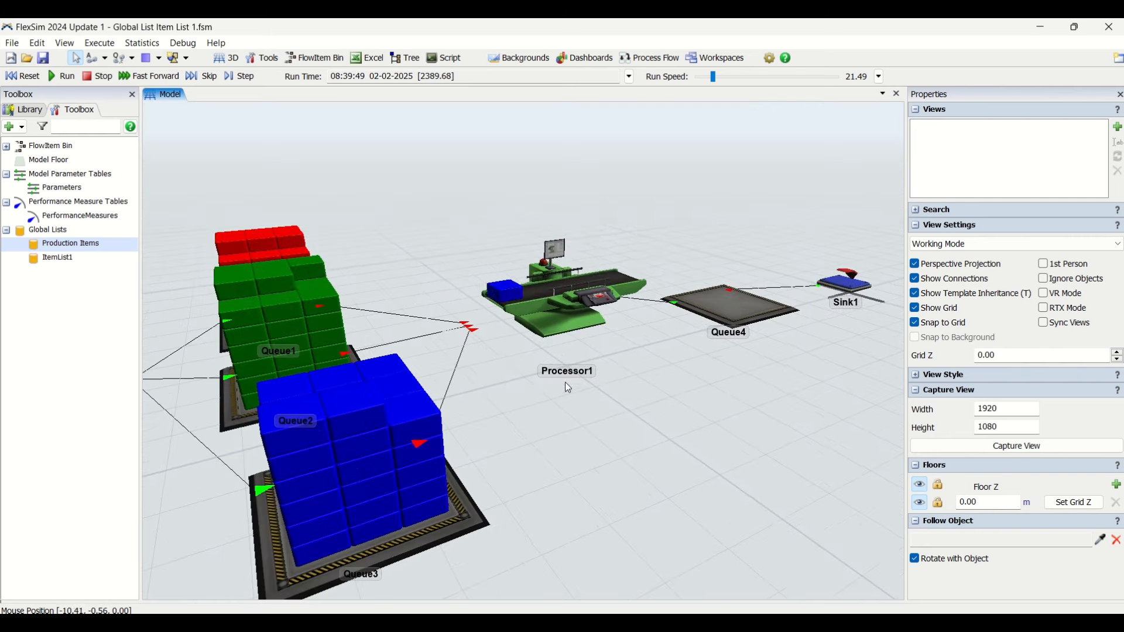
scroll(545, 397, "up", 2)
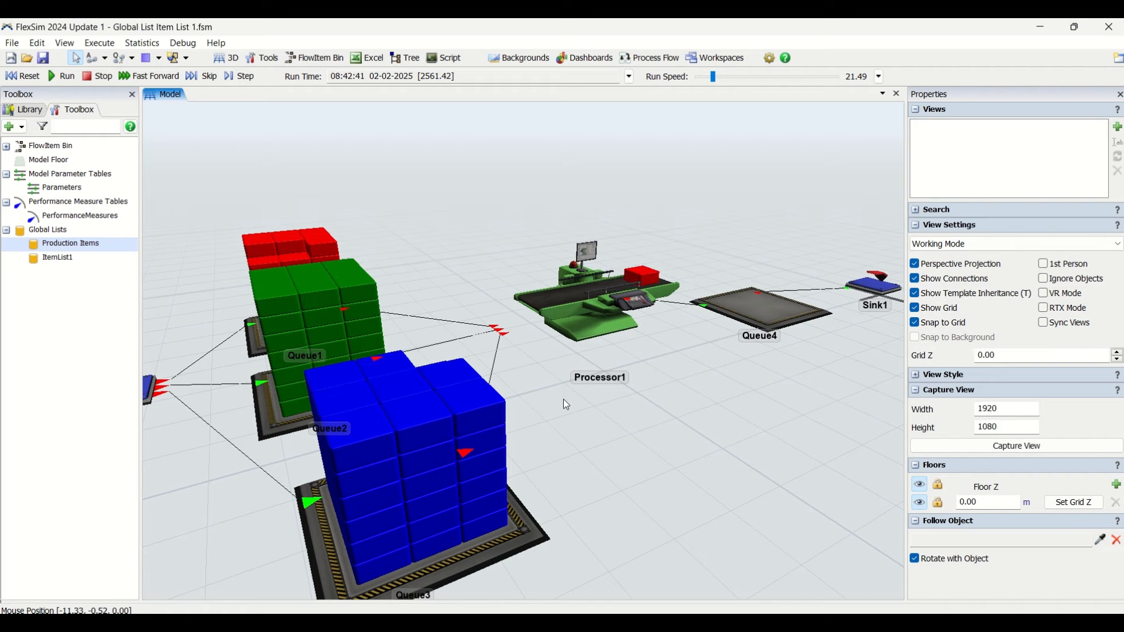
left_click(930, 245)
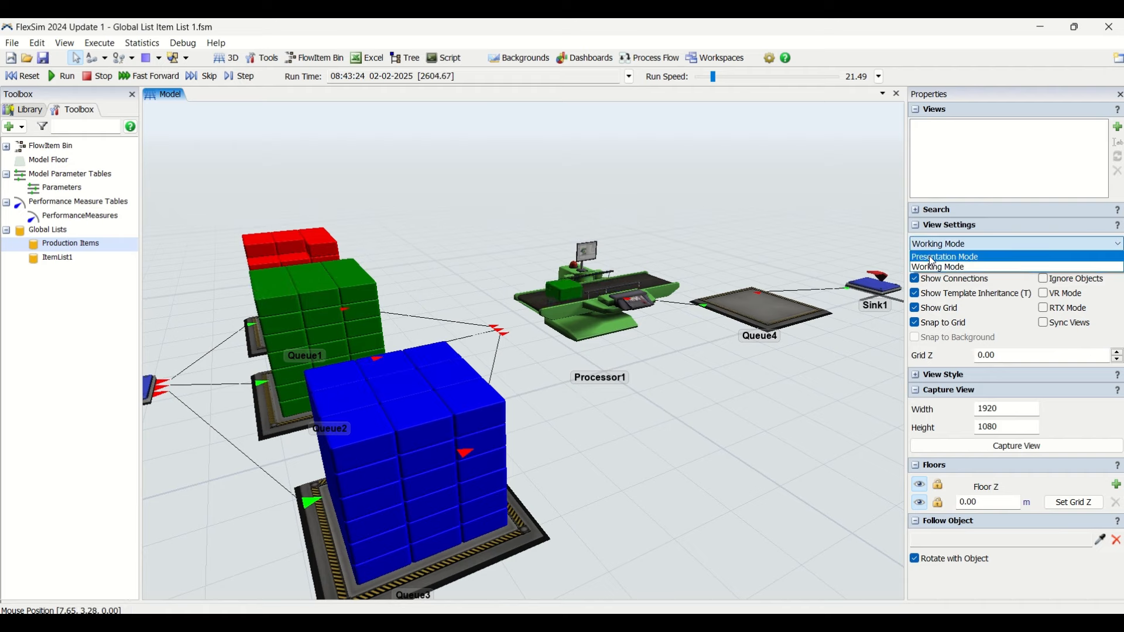
left_click(943, 257)
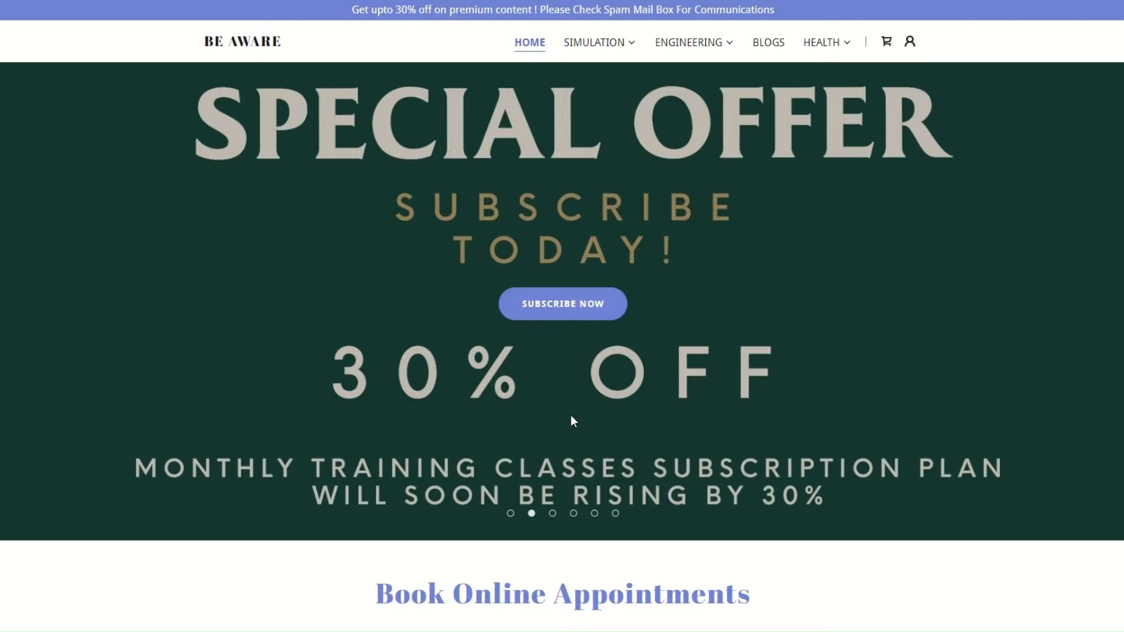
On the Be Aware website's home page, browse the banner slides covering Discrete Event Simulation, Industrial Engineering and Blogs.
left_click(510, 514)
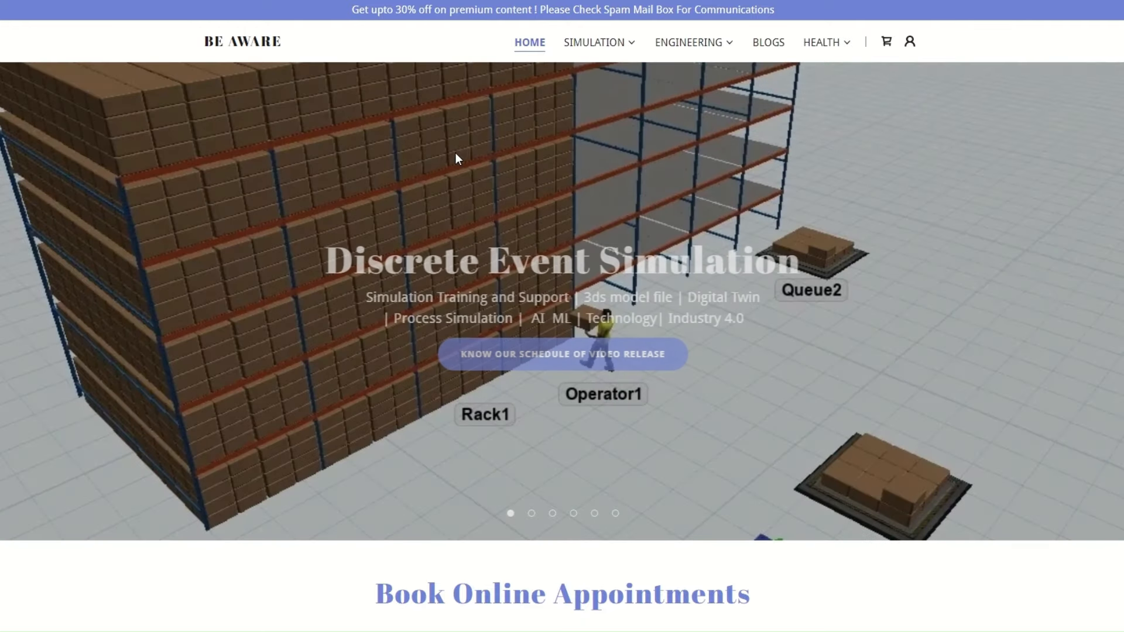
left_click(550, 514)
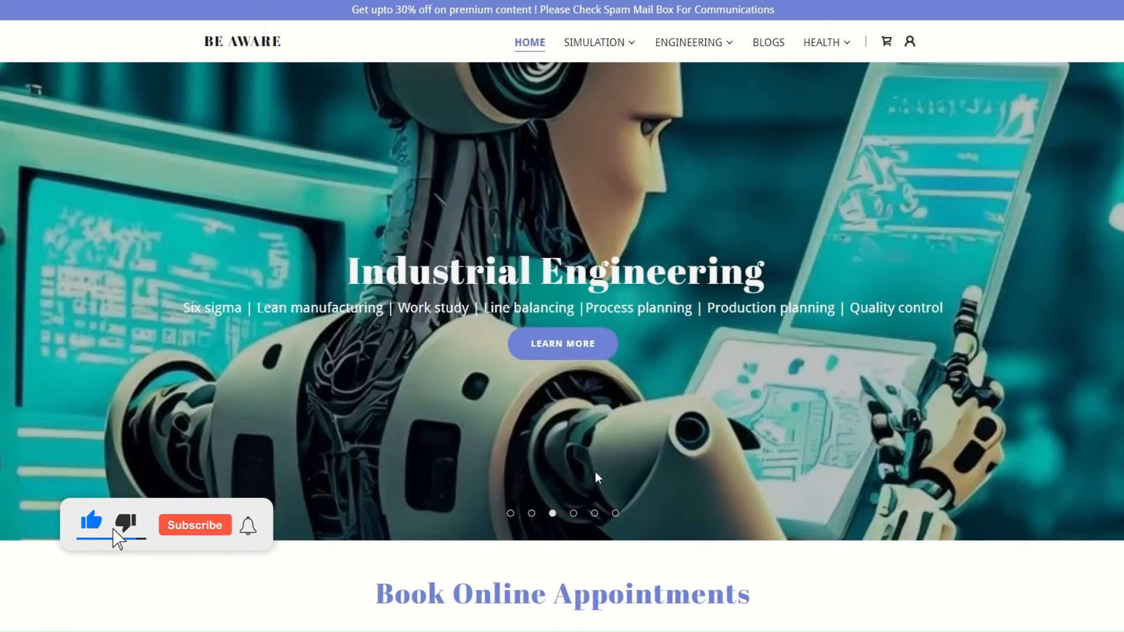
left_click(575, 513)
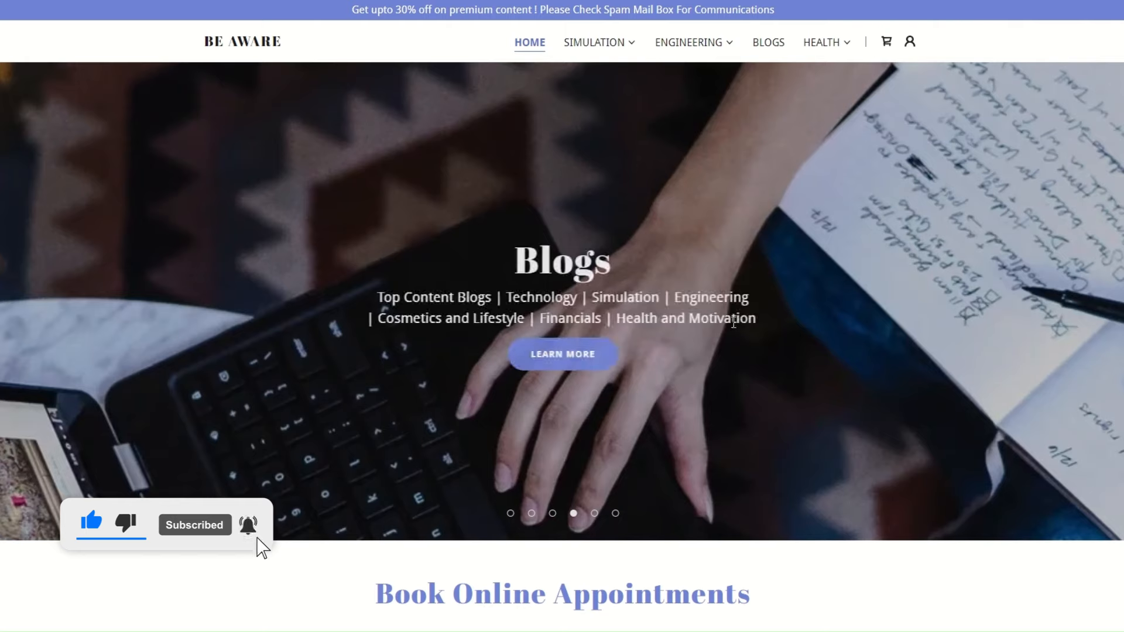
left_click(595, 514)
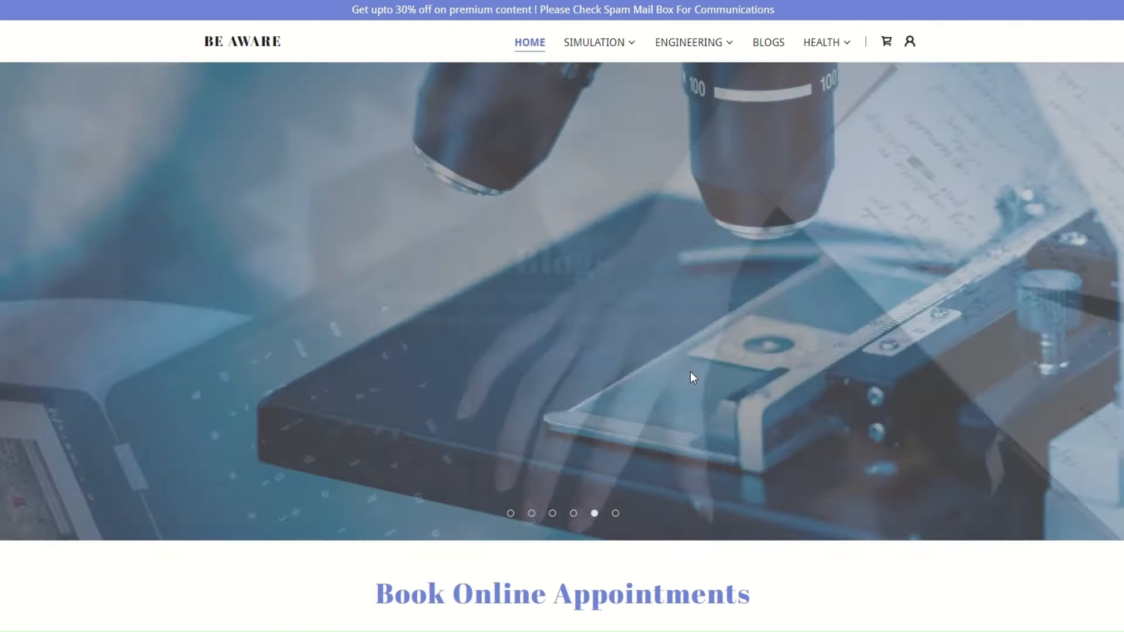